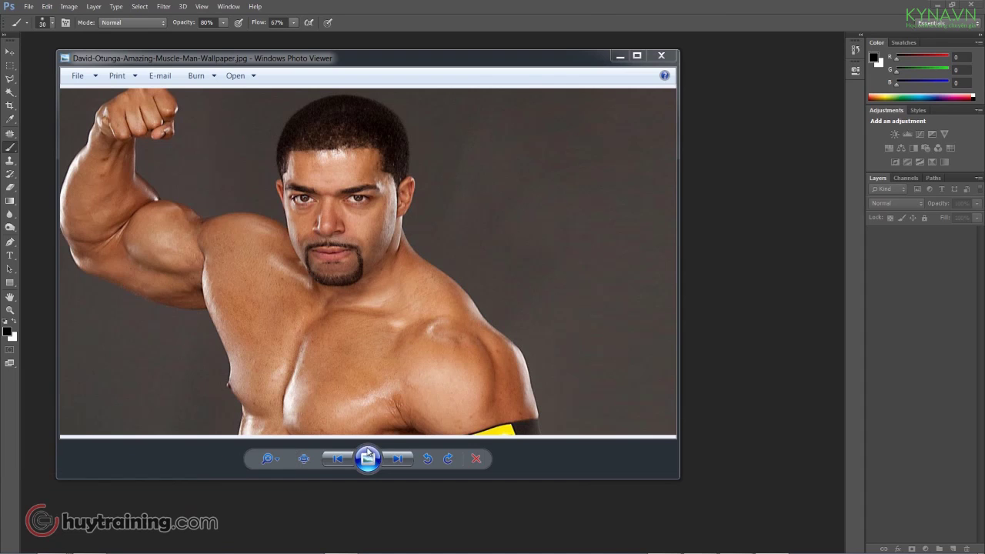
# Show the finished tattooed version, Bai 12.jpg, in Windows Photo Viewer.
pyautogui.press('Right')
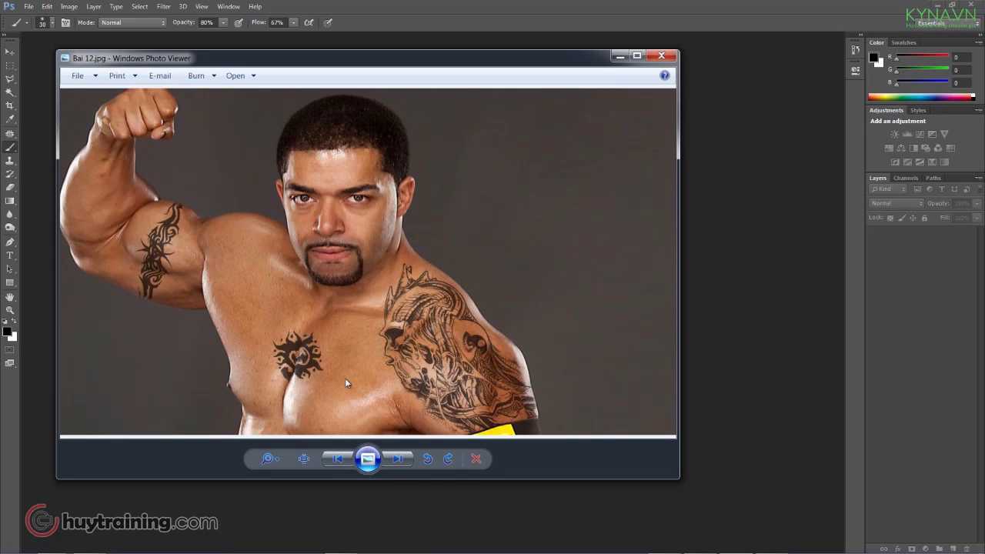
# Close the viewer and open the plain muscle-man wallpaper photo in Photoshop.
pyautogui.hotkey('alt', 'F4')
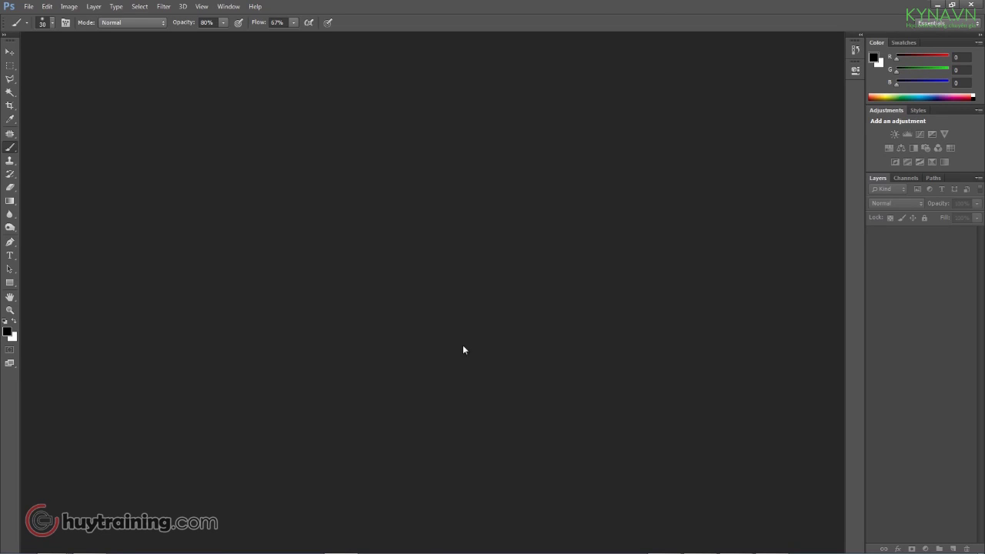
pyautogui.hotkey('ctrl', 'o')
pyautogui.doubleClick(330, 146)
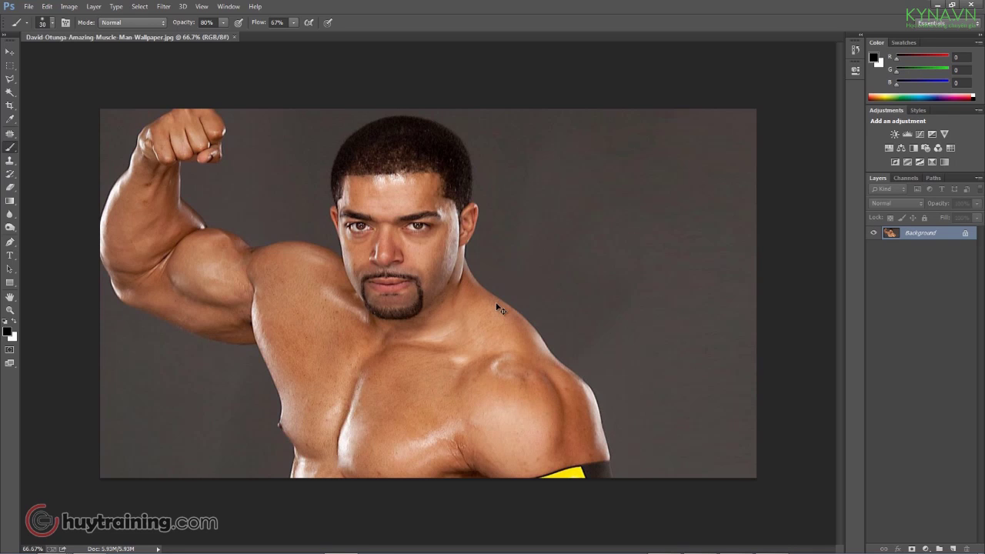
# Desaturate the photo and apply an S-shaped Curves adjustment (75→68, 176→204) for contrast.
pyautogui.hotkey('ctrl', 'shift', 'u')
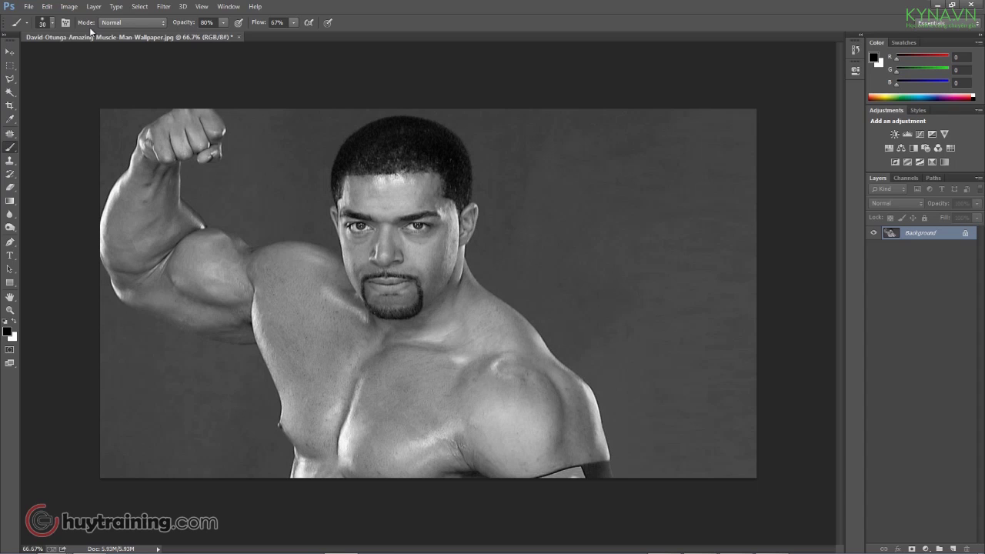
pyautogui.click(69, 6)
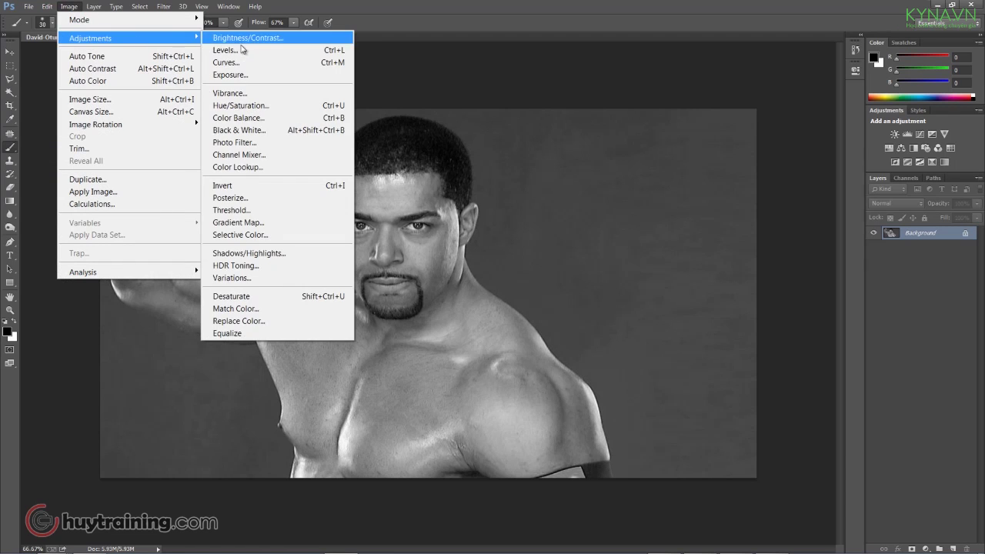
pyautogui.click(262, 64)
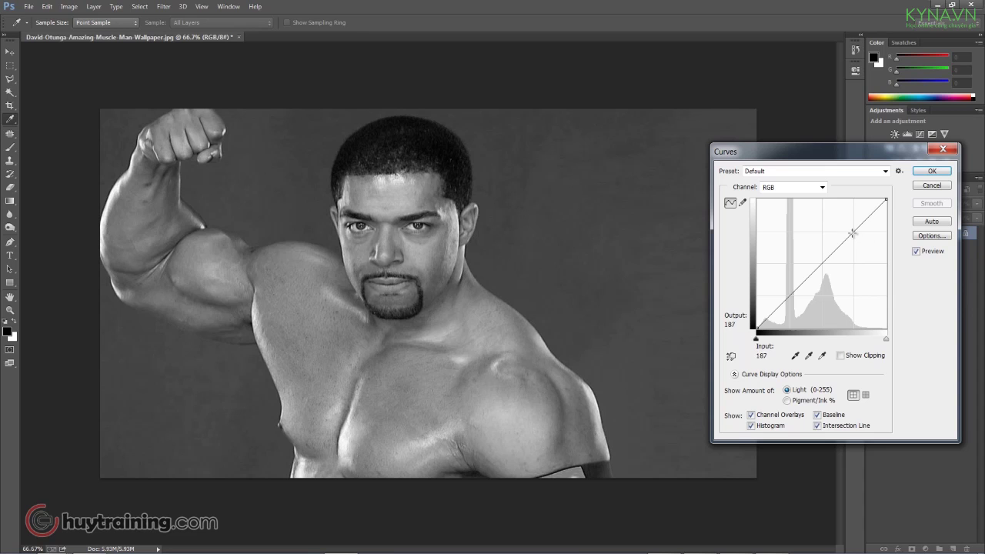
pyautogui.moveTo(848, 237); pyautogui.dragTo(848, 230)
pyautogui.moveTo(791, 290); pyautogui.dragTo(795, 294)
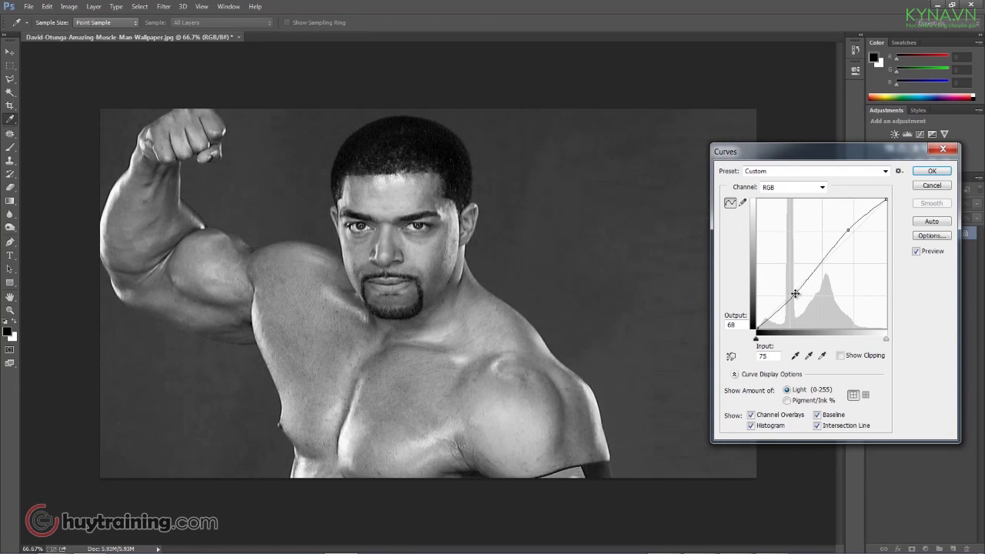
pyautogui.moveTo(847, 230); pyautogui.dragTo(844, 224)
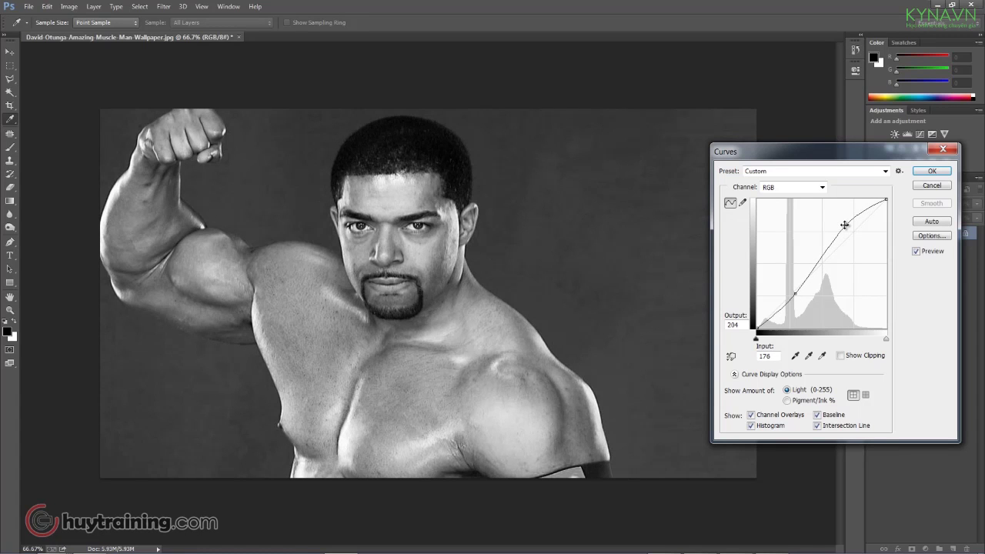
pyautogui.click(931, 171)
pyautogui.press('b')
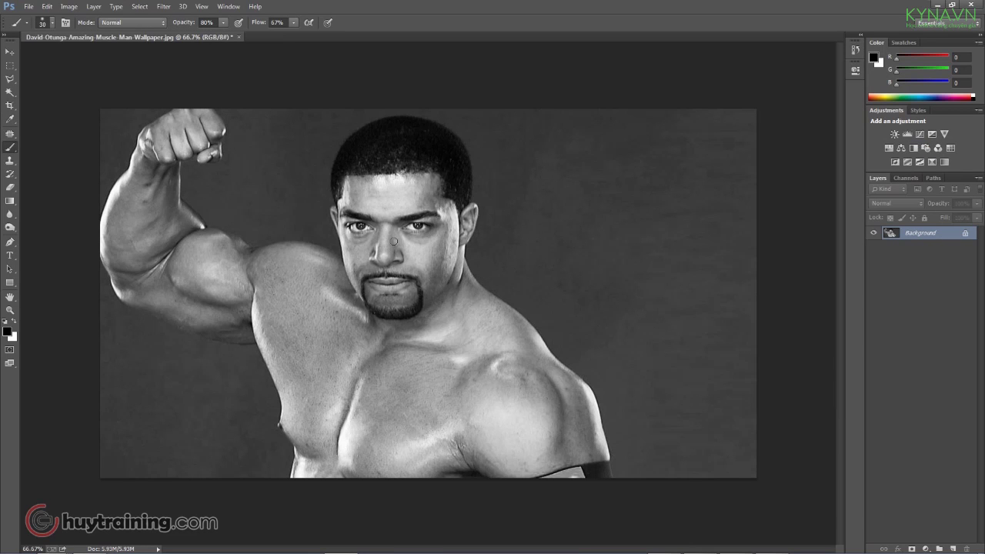
# Add Layer 1 above the Background and fill it with 50% Gray.
pyautogui.hotkey('ctrl', 'shift', 'n')
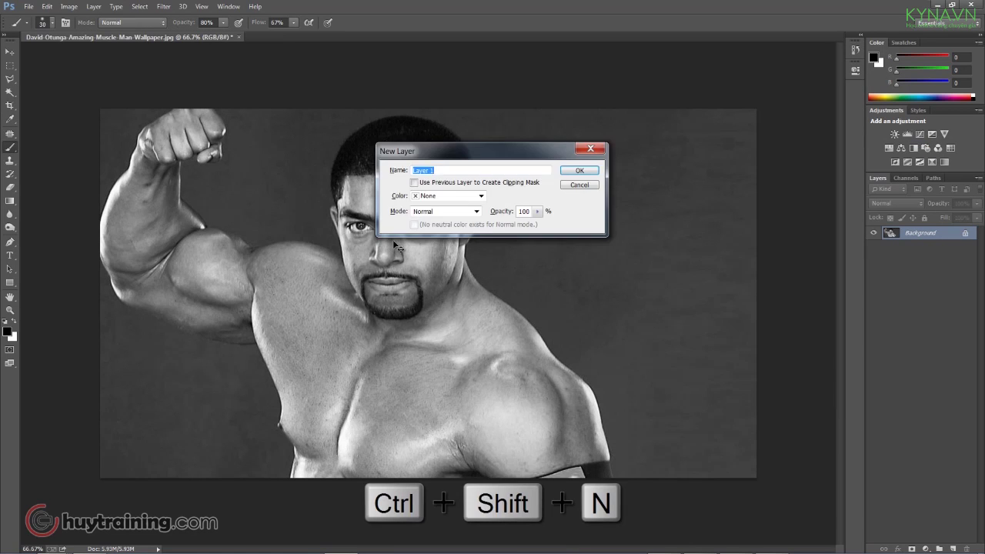
pyautogui.press('Return')
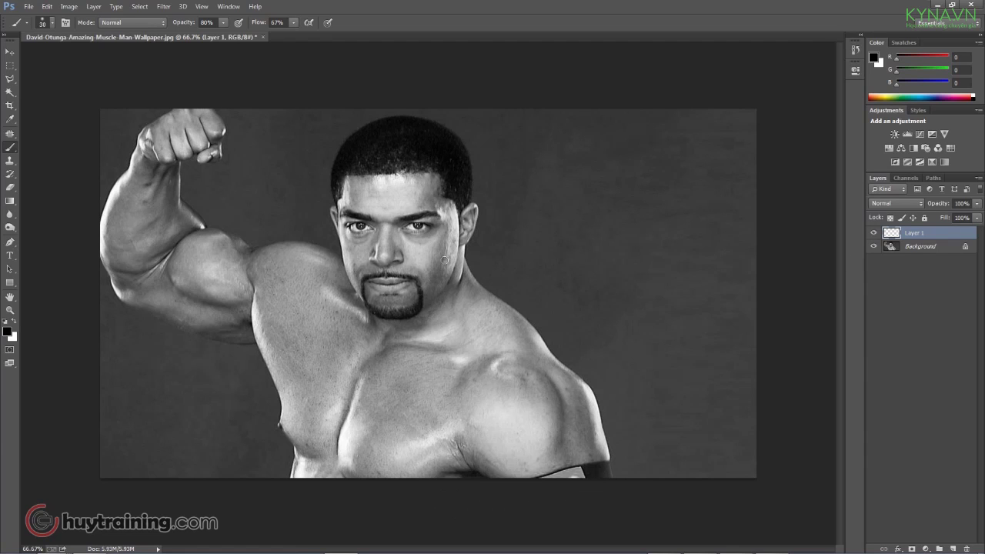
pyautogui.click(47, 11)
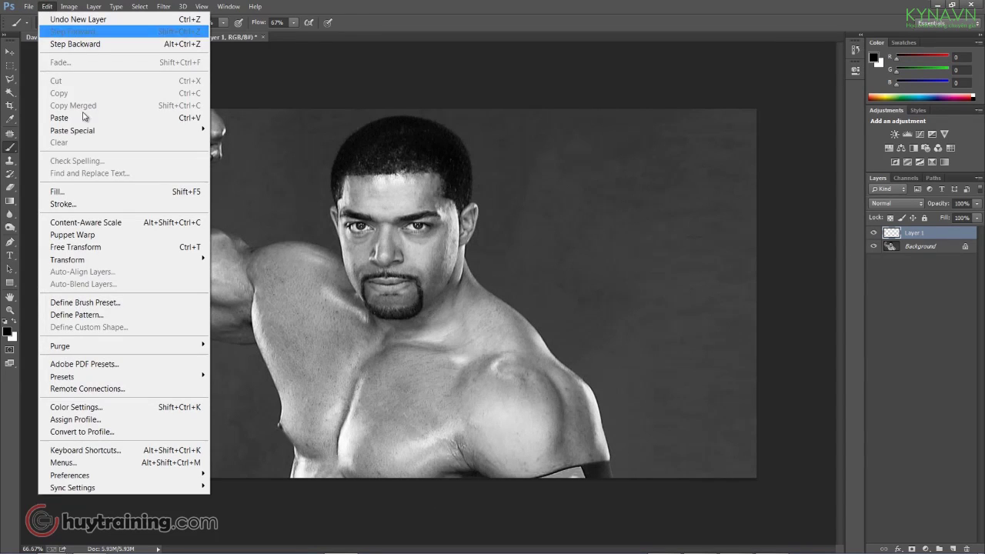
pyautogui.click(178, 192)
pyautogui.click(505, 167)
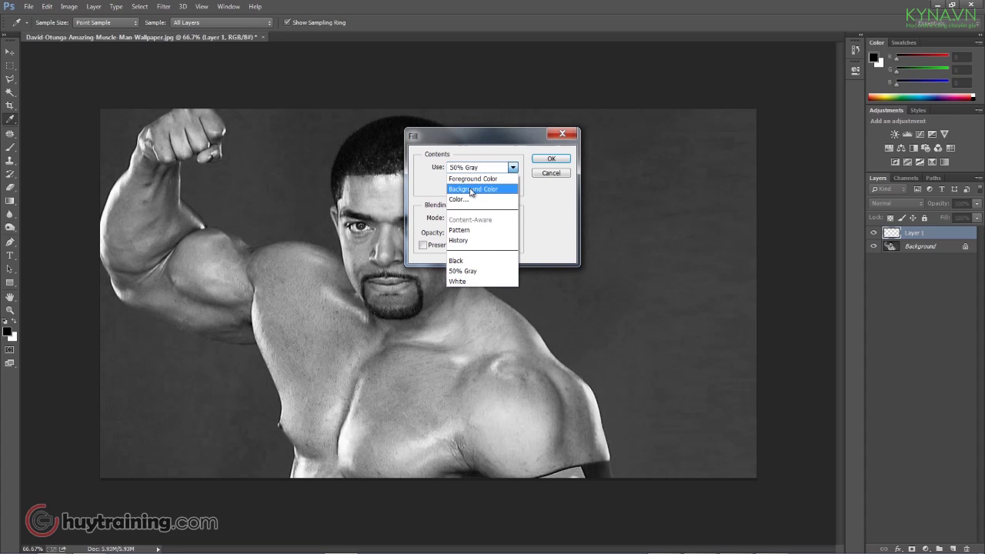
pyautogui.click(485, 273)
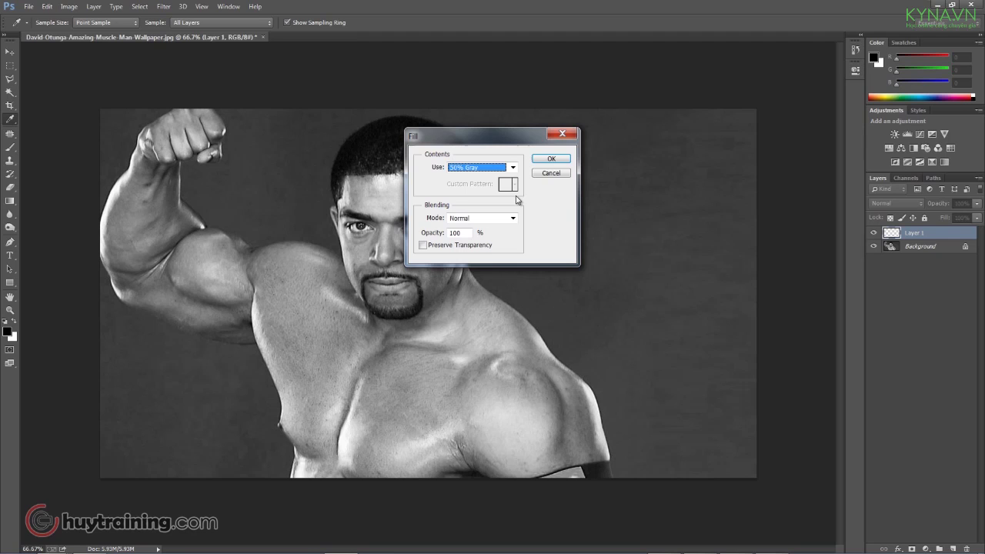
pyautogui.click(551, 158)
pyautogui.press('b')
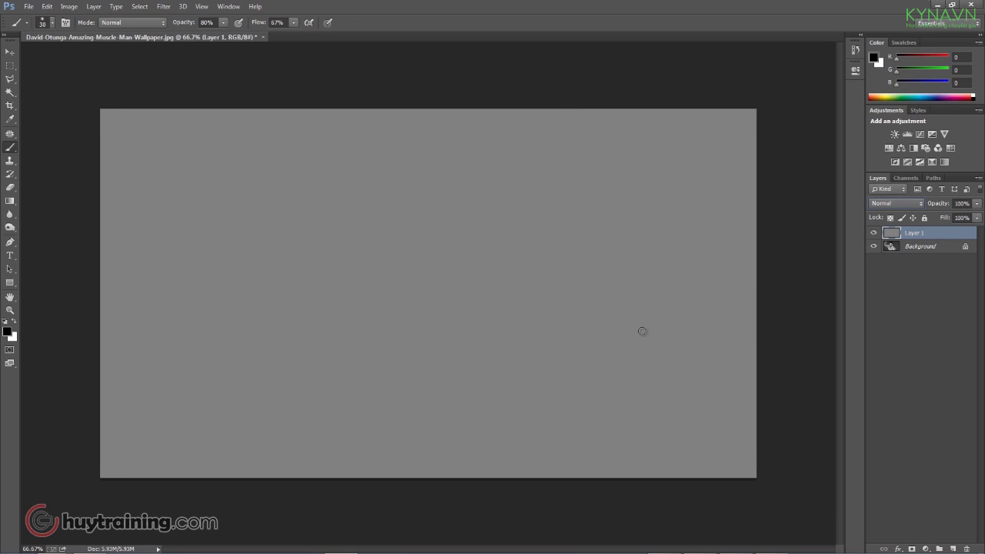
# Set Layer 1's blend mode to Soft Light and view the image at 100%.
pyautogui.click(891, 203)
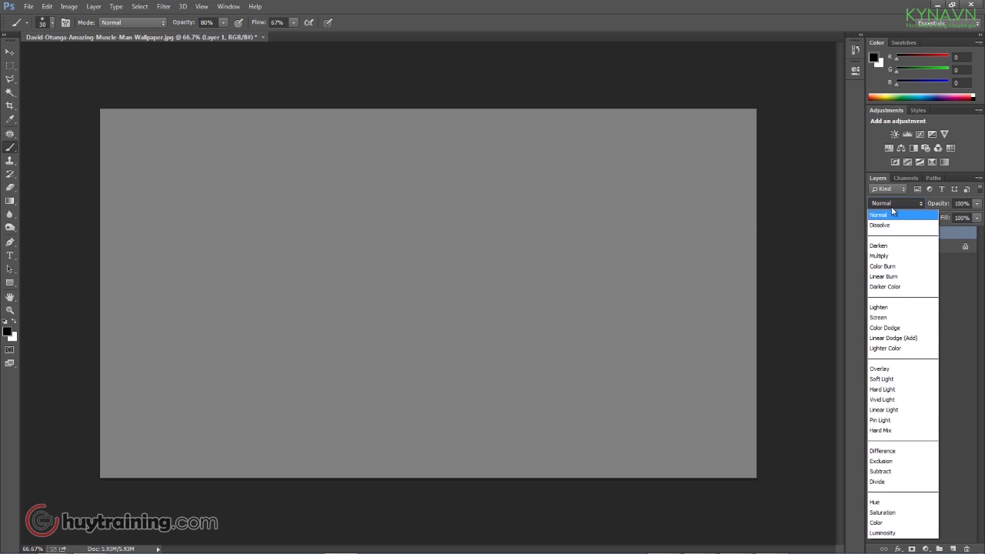
pyautogui.click(885, 379)
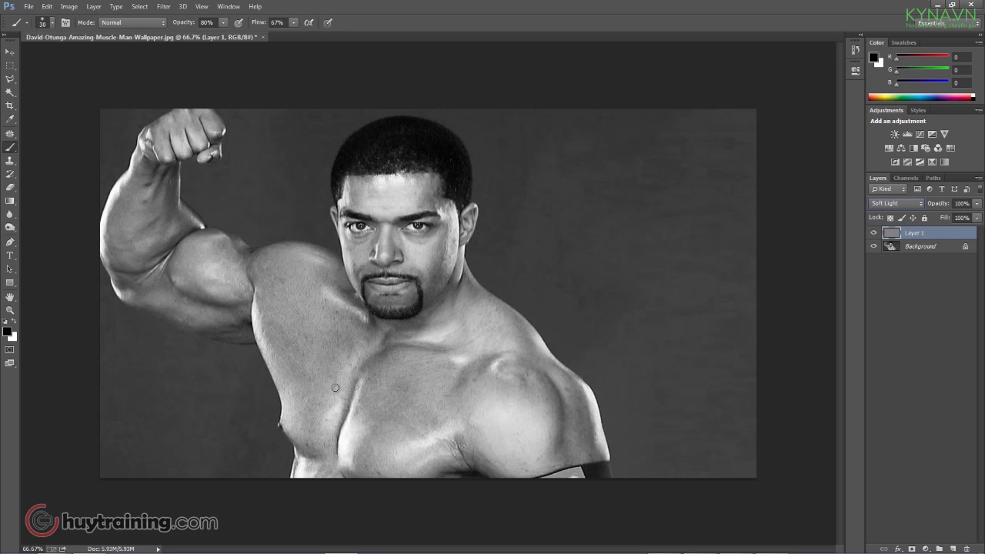
pyautogui.hotkey('ctrl', '1')
pyautogui.scroll(-3, 406, 346)
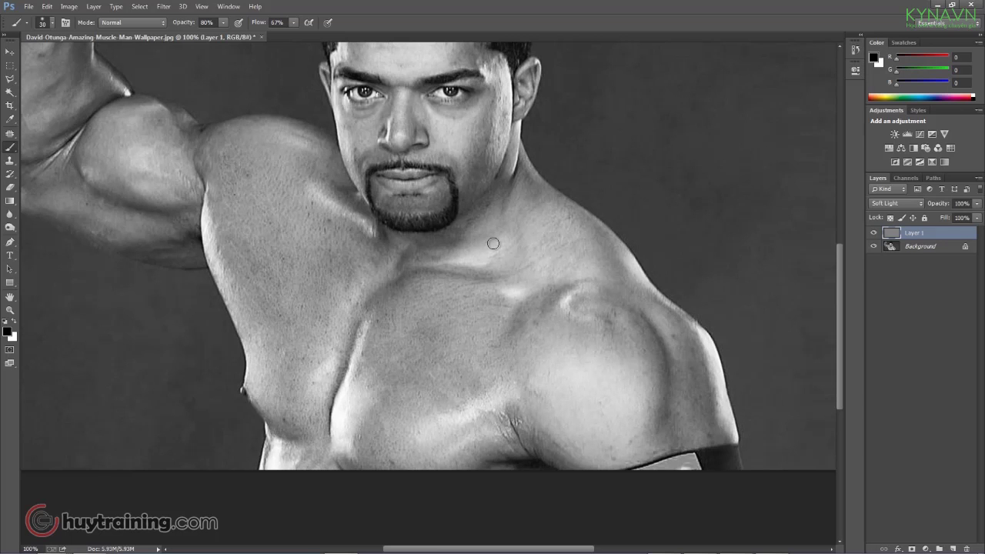
pyautogui.hotkey('ctrl', '0')
pyautogui.hotkey('ctrl', '1')
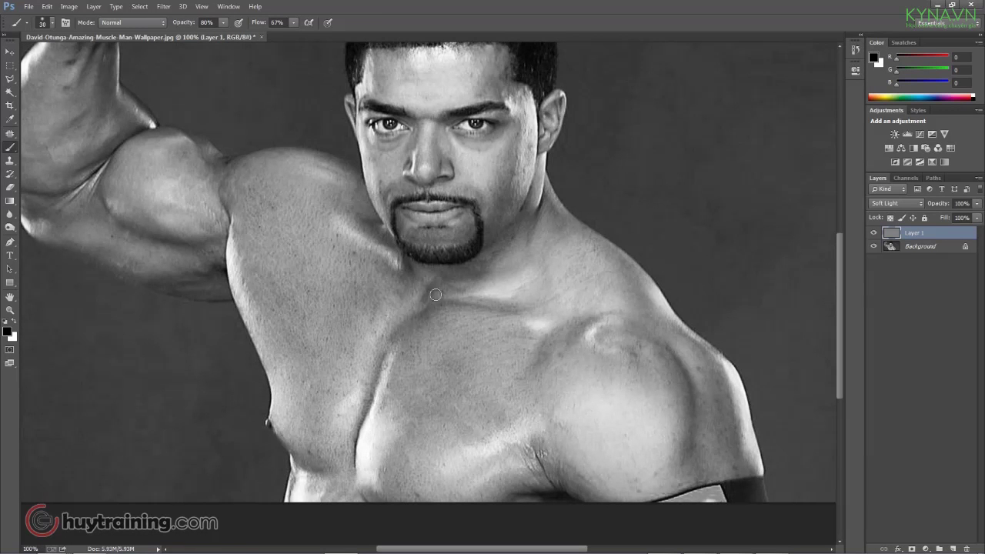
# Switch to the Dodge Tool and lighten the collarbone, shoulder edge and chest.
pyautogui.click(11, 226)
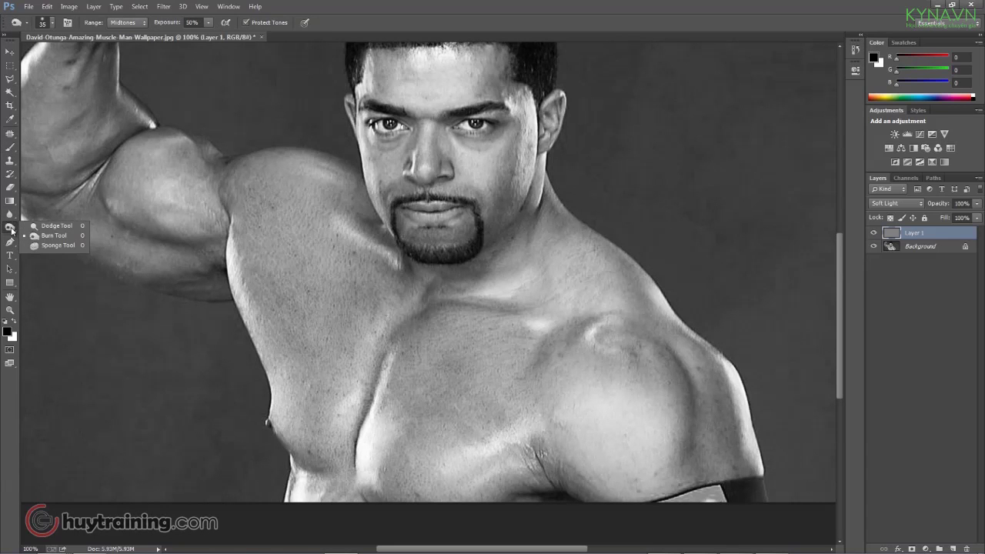
pyautogui.click(54, 225)
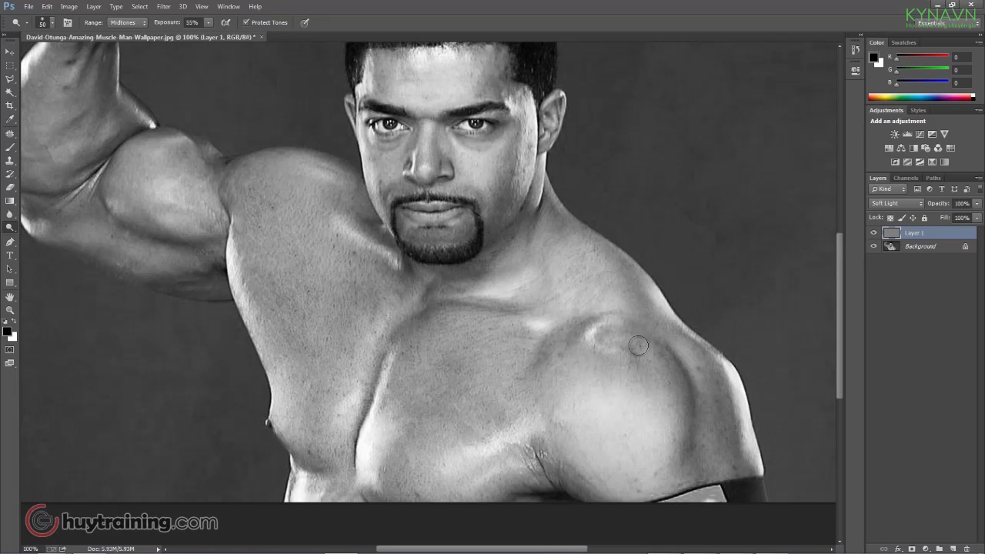
pyautogui.scroll(-2, 424, 377)
pyautogui.moveTo(530, 263)
pyautogui.mouseDown()
pyautogui.moveTo(483, 260)
pyautogui.moveTo(523, 249)
pyautogui.moveTo(541, 289)
pyautogui.moveTo(561, 288)
pyautogui.moveTo(545, 292)
pyautogui.moveTo(617, 326)
pyautogui.mouseUp()
pyautogui.moveTo(717, 341)
pyautogui.mouseDown()
pyautogui.moveTo(741, 412)
pyautogui.moveTo(728, 357)
pyautogui.moveTo(684, 343)
pyautogui.mouseUp()
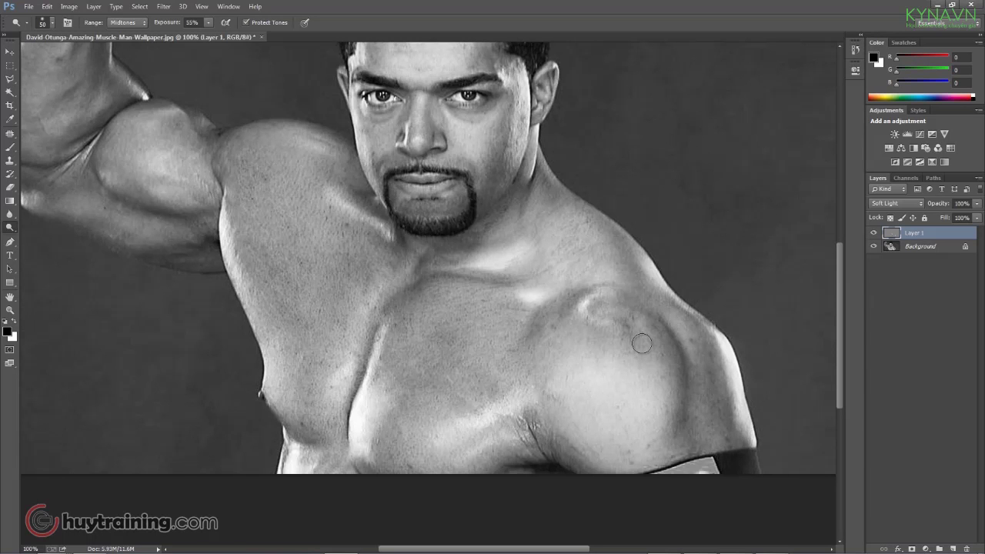
pyautogui.moveTo(483, 403)
pyautogui.mouseDown()
pyautogui.moveTo(512, 402)
pyautogui.moveTo(505, 433)
pyautogui.mouseUp()
pyautogui.moveTo(352, 424); pyautogui.dragTo(289, 456)
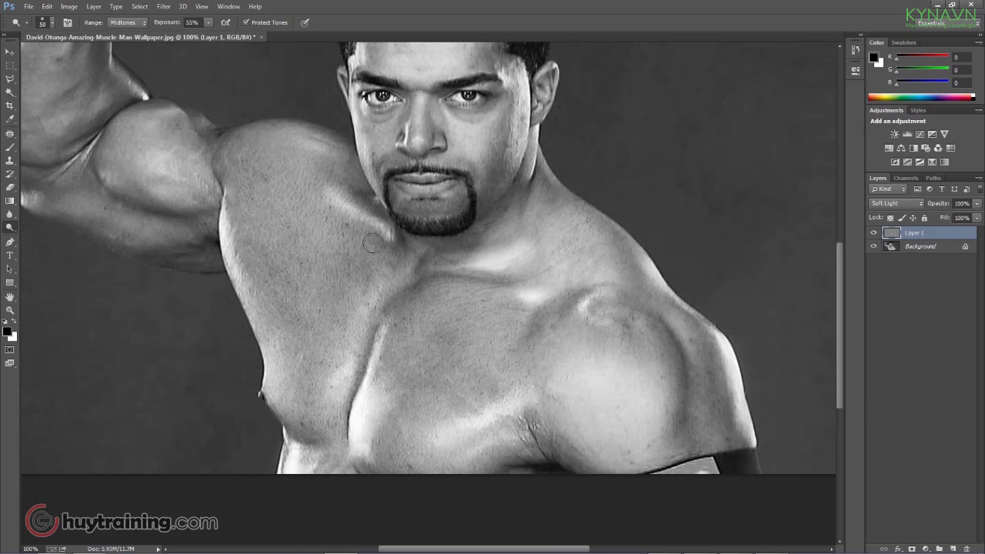
# Lighten the biceps and arm edge, then move across the head, arm, shoulder and chest.
pyautogui.scroll(3, 308, 217)
pyautogui.hscroll(-3, 307, 217)
pyautogui.moveTo(235, 210)
pyautogui.mouseDown()
pyautogui.moveTo(296, 261)
pyautogui.moveTo(328, 367)
pyautogui.mouseUp()
pyautogui.moveTo(485, 402)
pyautogui.mouseDown()
pyautogui.moveTo(427, 347)
pyautogui.moveTo(384, 326)
pyautogui.mouseUp()
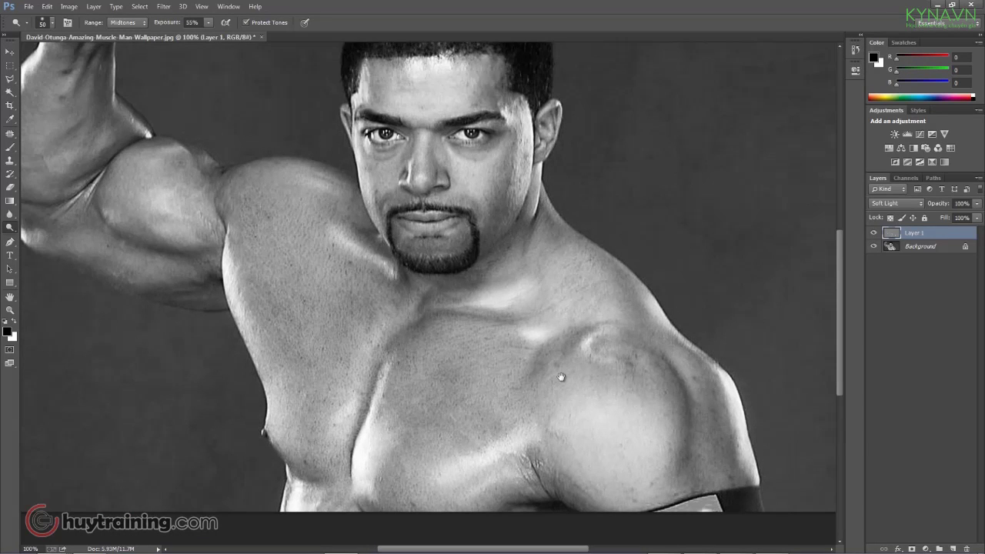
pyautogui.moveTo(530, 318); pyautogui.dragTo(562, 378)
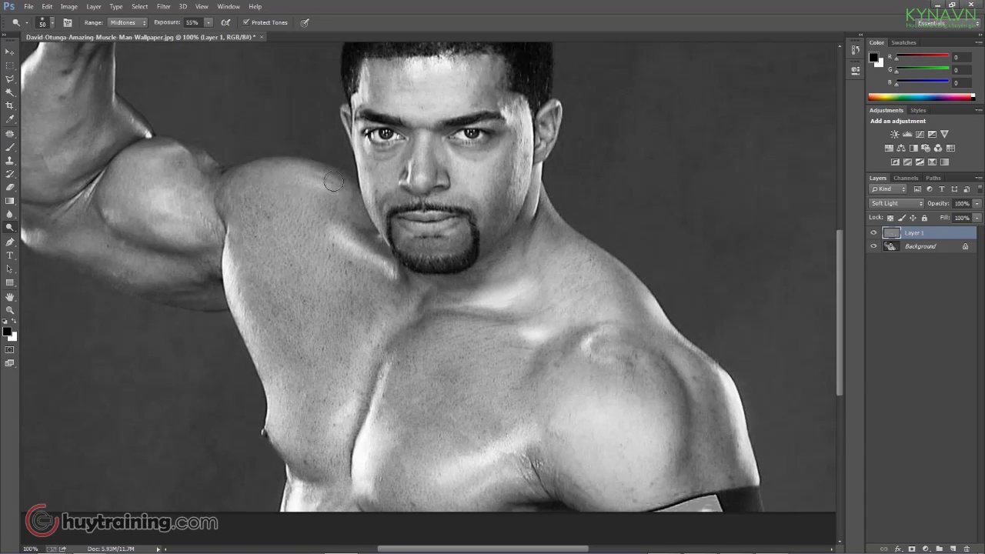
pyautogui.moveTo(483, 295); pyautogui.dragTo(449, 319)
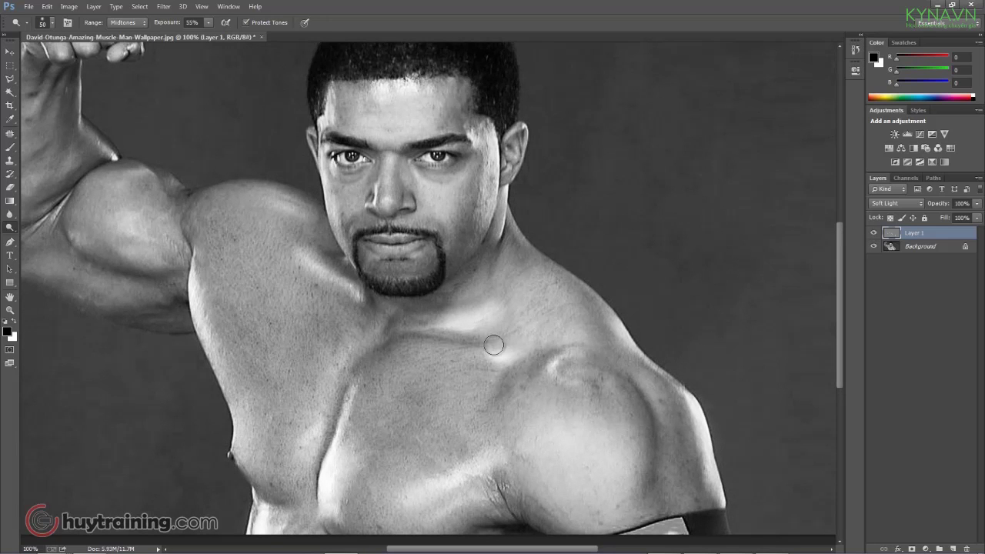
pyautogui.moveTo(545, 364); pyautogui.dragTo(524, 348)
pyautogui.moveTo(582, 394)
pyautogui.mouseDown()
pyautogui.moveTo(591, 349)
pyautogui.moveTo(601, 350)
pyautogui.mouseUp()
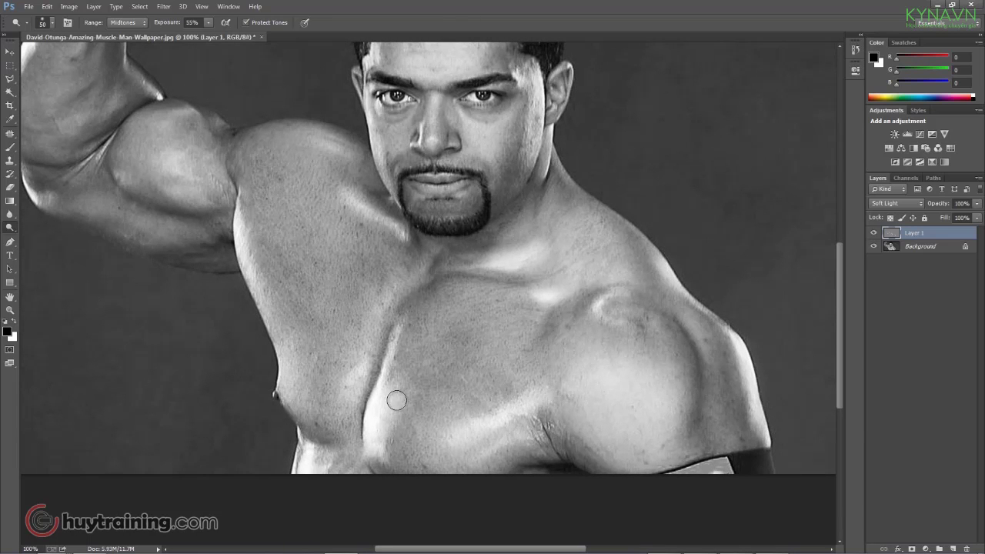
pyautogui.moveTo(454, 333); pyautogui.dragTo(488, 414)
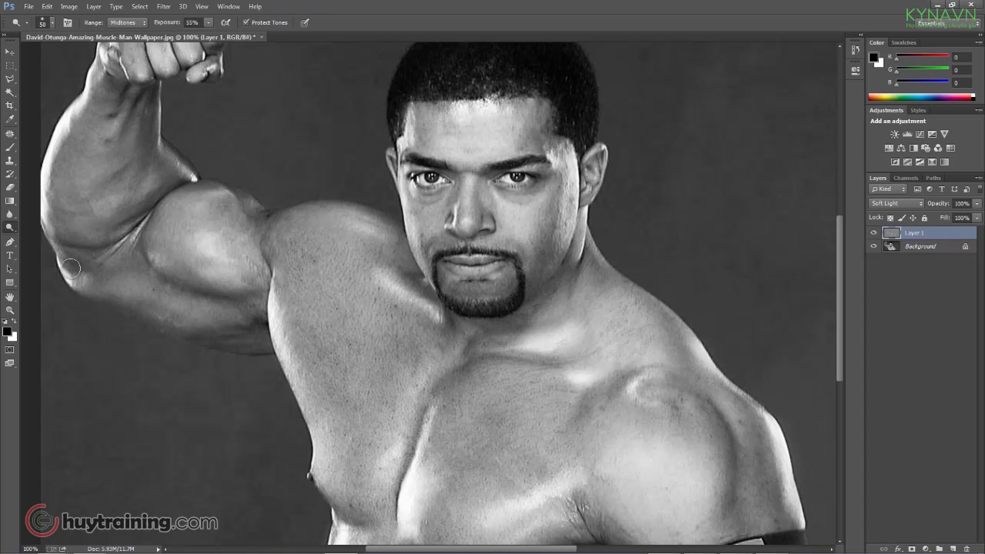
pyautogui.moveTo(173, 208); pyautogui.dragTo(194, 256)
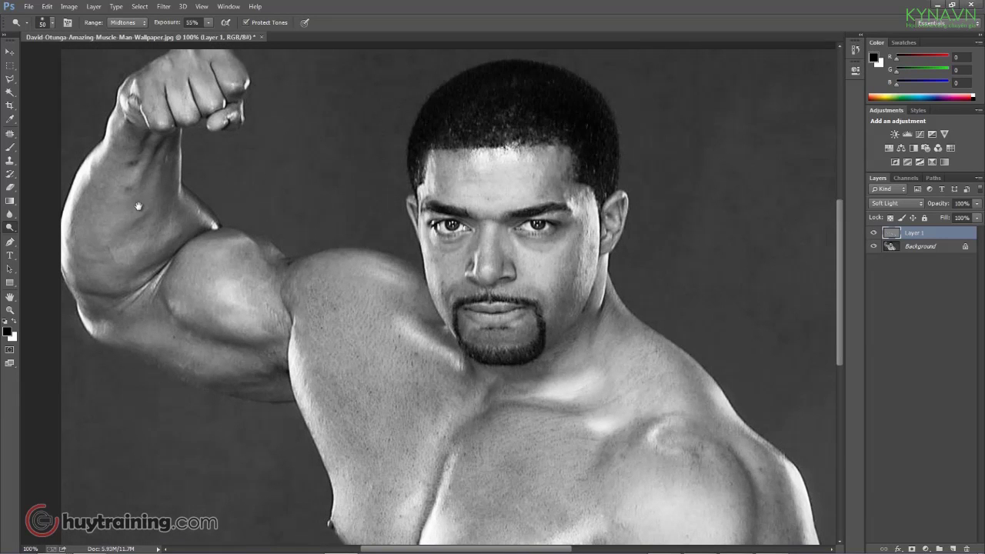
pyautogui.moveTo(316, 304); pyautogui.dragTo(248, 267)
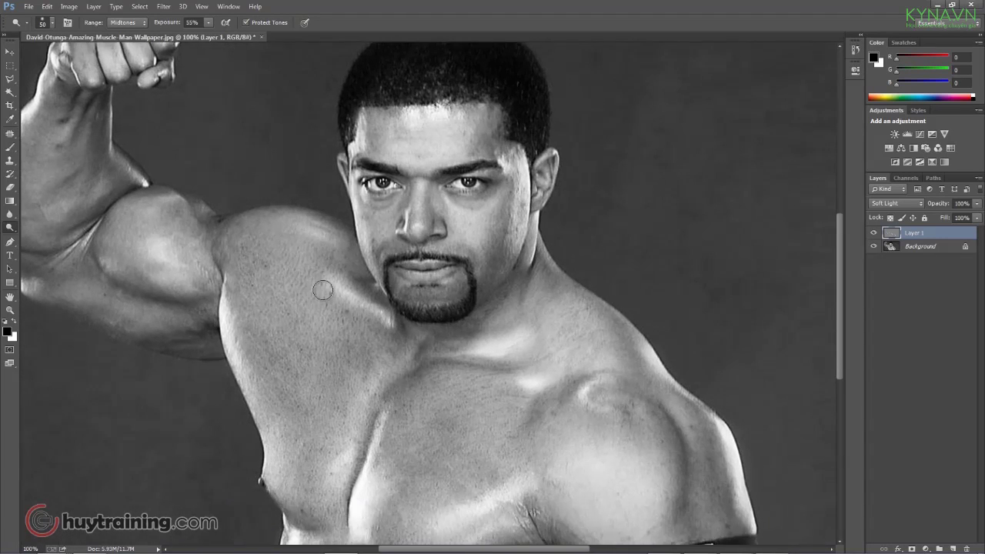
pyautogui.moveTo(346, 295); pyautogui.dragTo(343, 219)
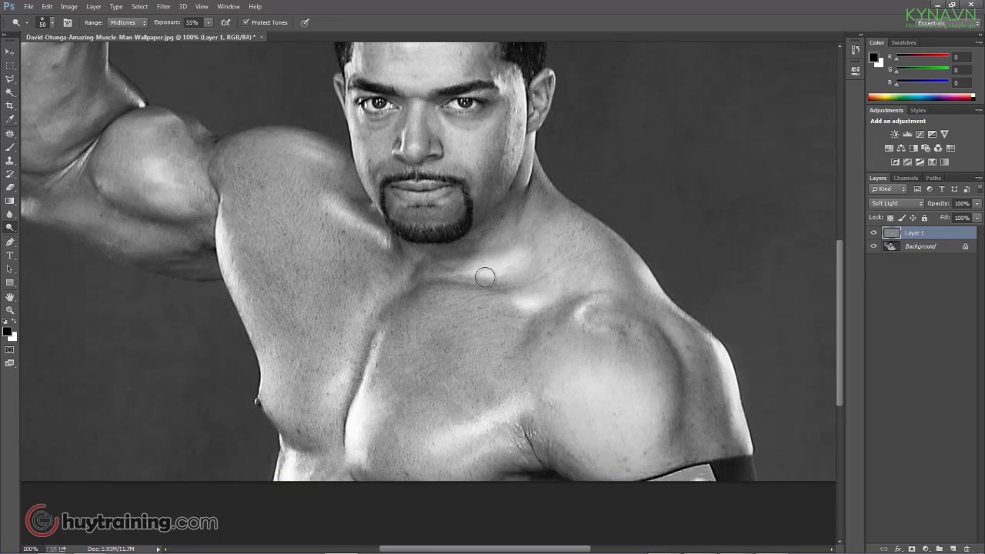
# Switch to the Burn Tool and darken the crease down the middle of the chest.
pyautogui.rightClick(10, 228)
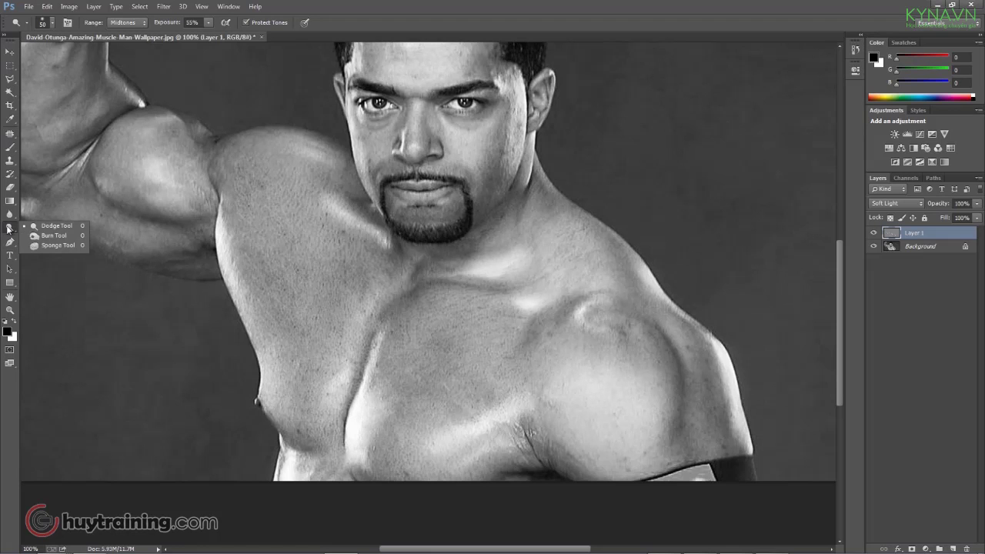
pyautogui.click(50, 238)
pyautogui.moveTo(352, 285); pyautogui.dragTo(372, 317)
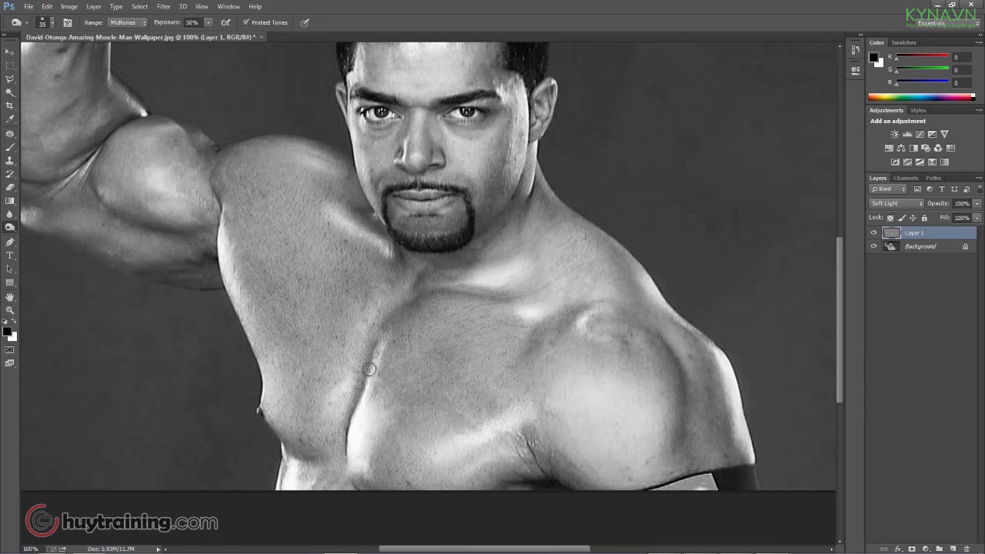
pyautogui.press(']')
pyautogui.moveTo(374, 343); pyautogui.dragTo(351, 413)
pyautogui.moveTo(366, 379); pyautogui.dragTo(346, 429)
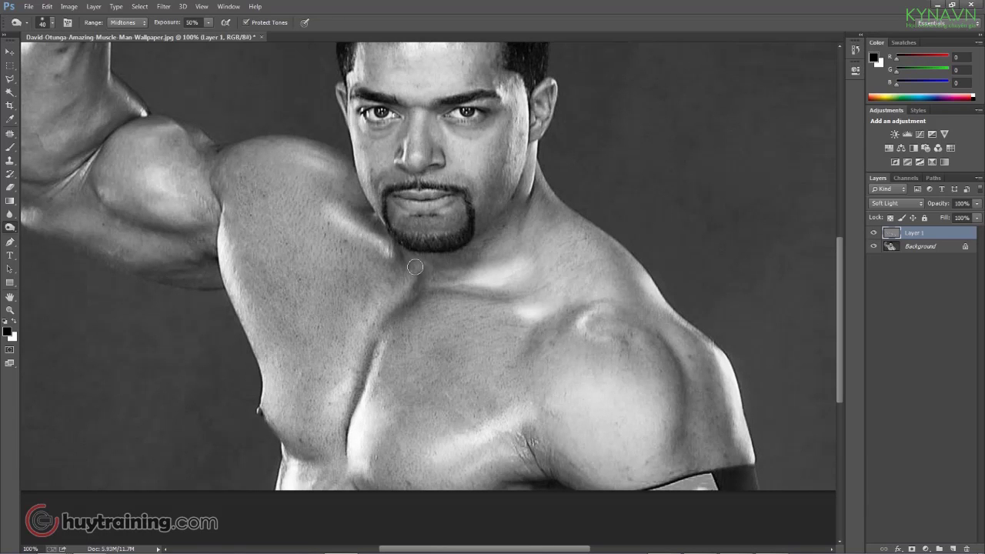
# Pan across the face, flexed arm, chest and right shoulder to review the toning.
pyautogui.moveTo(552, 307); pyautogui.dragTo(525, 259)
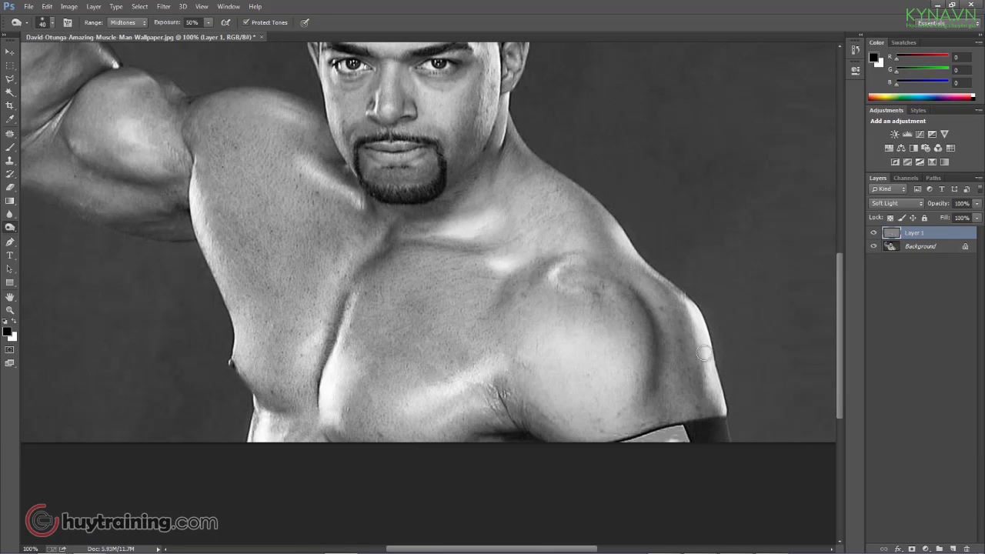
pyautogui.scroll(-1, 638, 378)
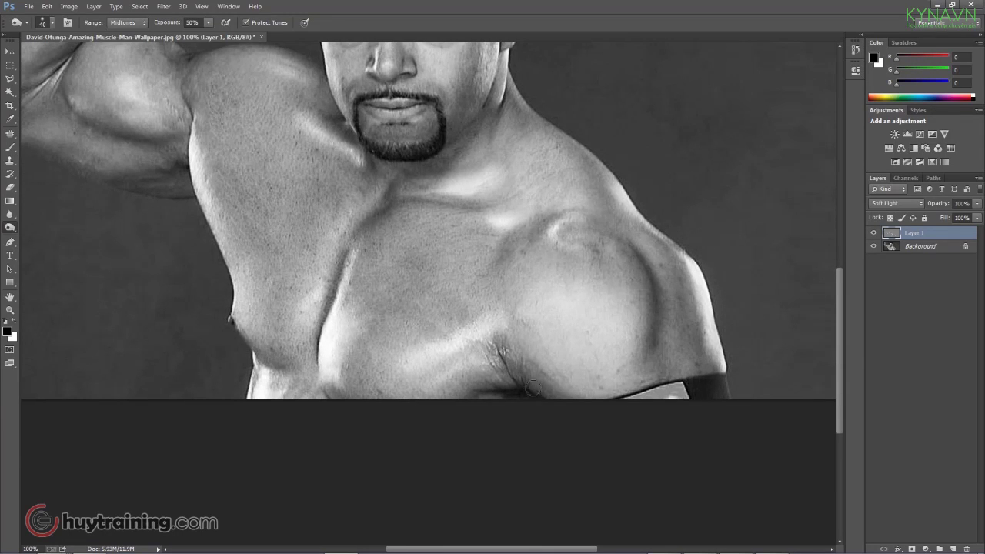
pyautogui.moveTo(641, 313); pyautogui.dragTo(667, 405)
pyautogui.scroll(1, 666, 404)
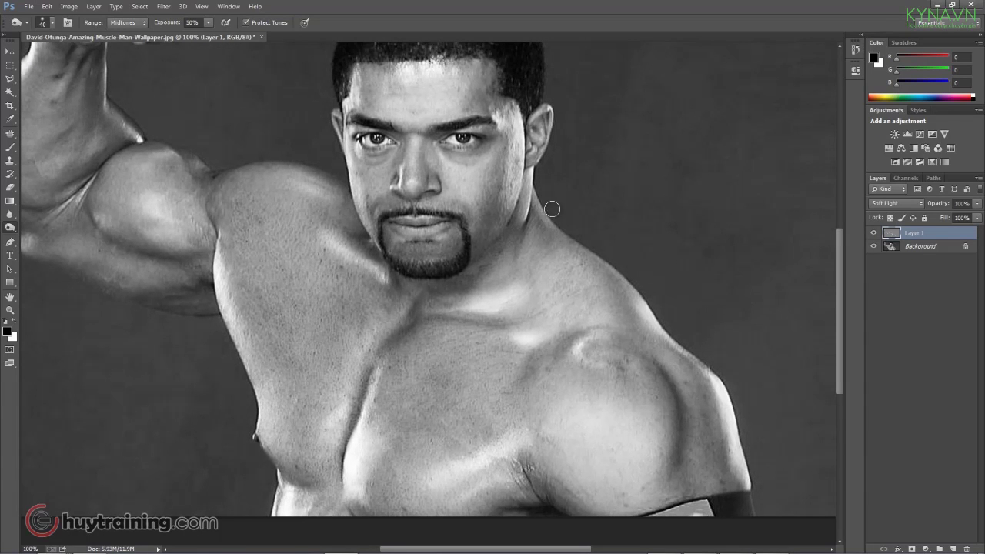
pyautogui.moveTo(449, 301)
pyautogui.mouseDown()
pyautogui.moveTo(528, 322)
pyautogui.moveTo(573, 347)
pyautogui.mouseUp()
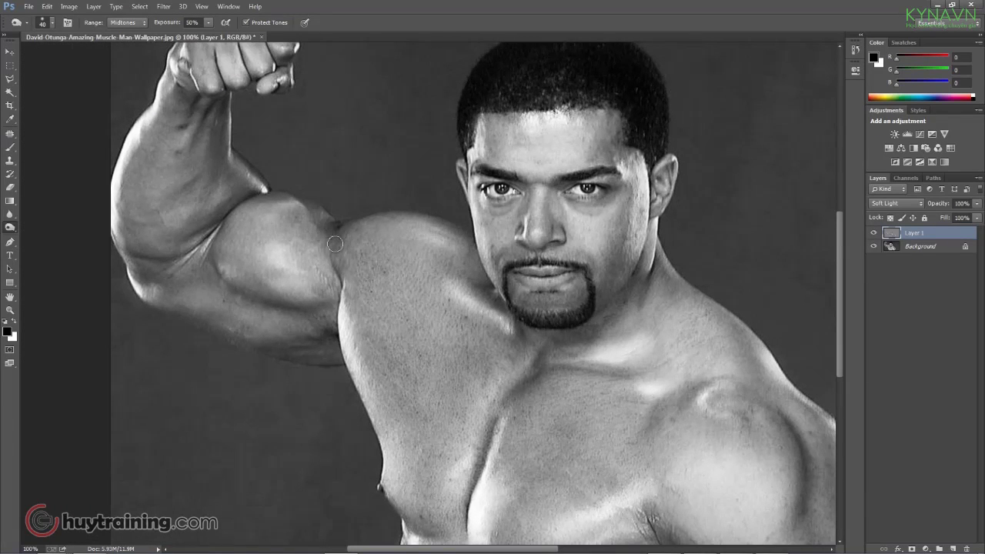
pyautogui.moveTo(328, 307); pyautogui.dragTo(334, 283)
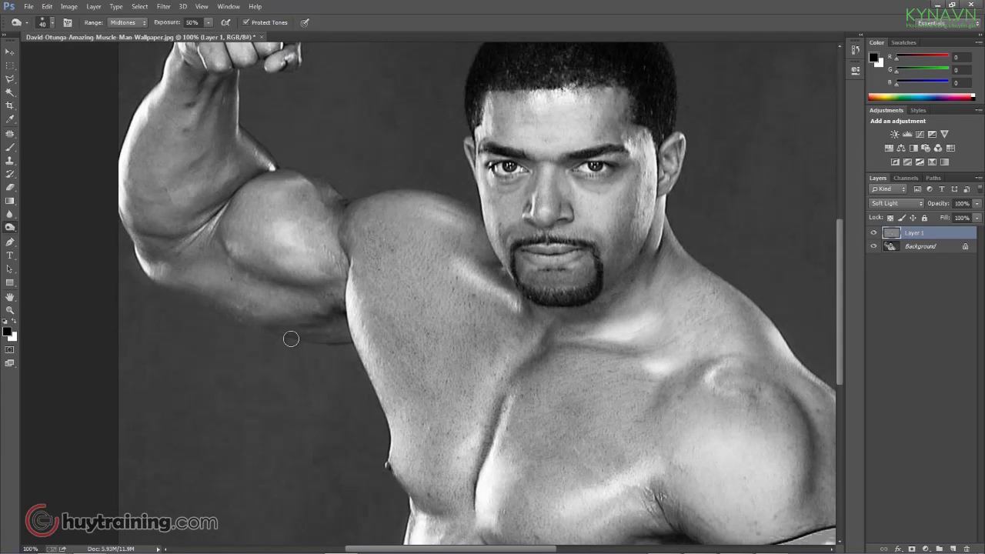
pyautogui.moveTo(279, 240)
pyautogui.mouseDown()
pyautogui.moveTo(300, 262)
pyautogui.moveTo(243, 263)
pyautogui.mouseUp()
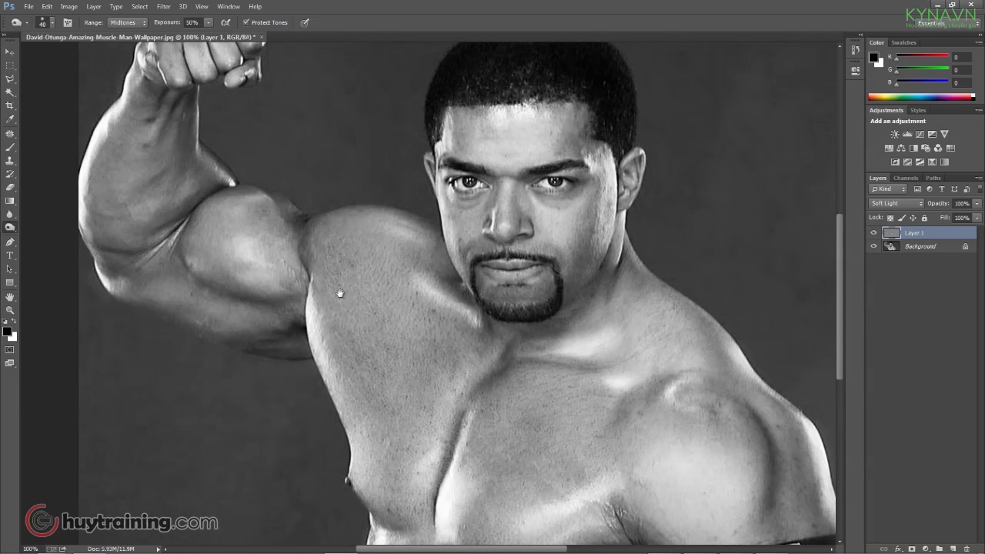
pyautogui.moveTo(325, 296); pyautogui.dragTo(294, 226)
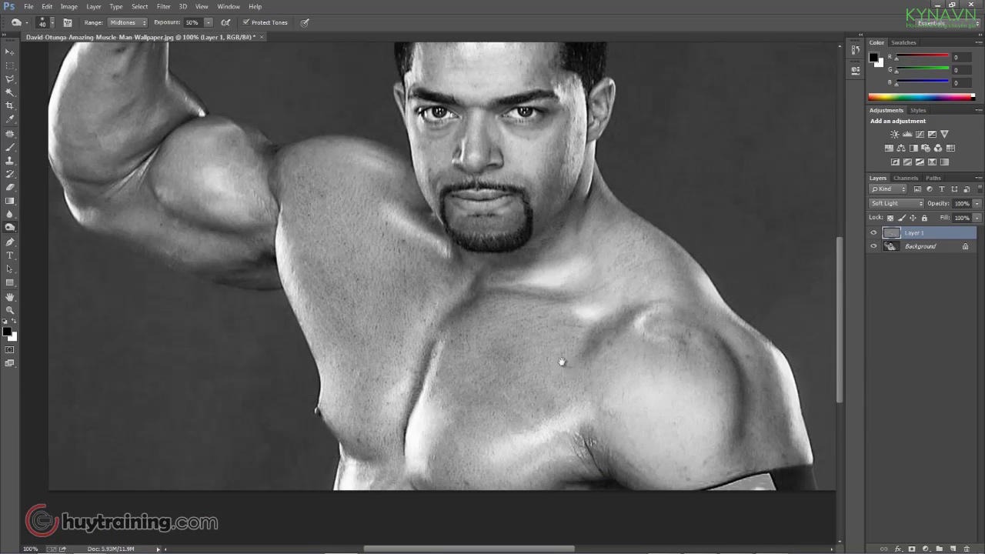
pyautogui.moveTo(567, 369); pyautogui.dragTo(551, 283)
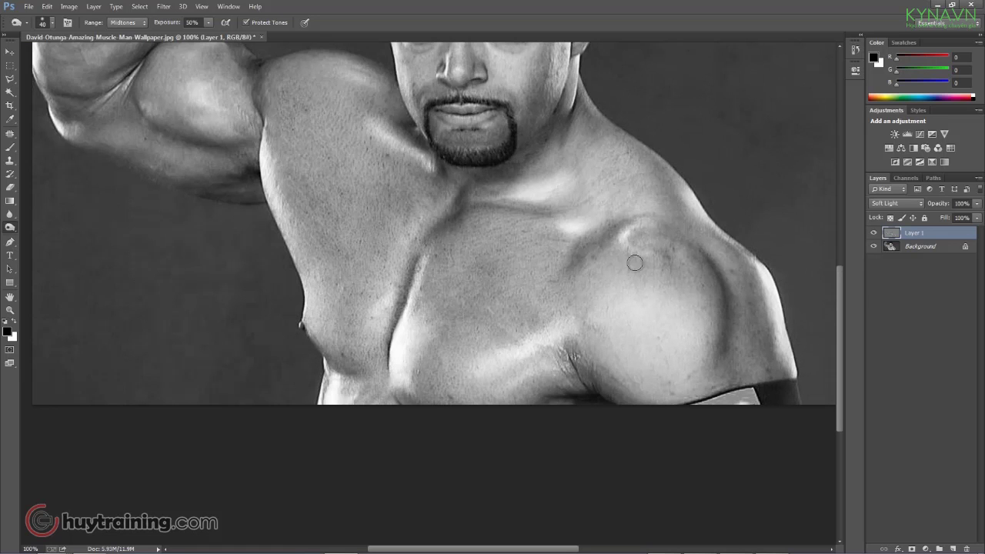
pyautogui.moveTo(620, 242); pyautogui.dragTo(554, 207)
pyautogui.moveTo(626, 288)
pyautogui.mouseDown()
pyautogui.moveTo(592, 257)
pyautogui.moveTo(470, 201)
pyautogui.moveTo(473, 296)
pyautogui.moveTo(501, 331)
pyautogui.mouseUp()
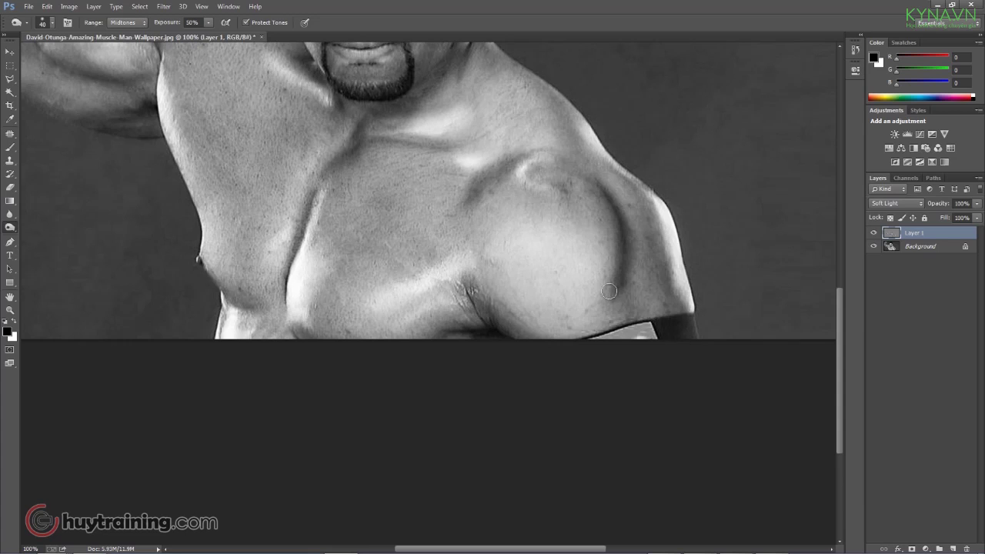
pyautogui.moveTo(585, 221); pyautogui.dragTo(651, 277)
# Toggle Layer 1's visibility to compare before and after, then zoom out to the whole image.
pyautogui.hotkey('ctrl', '-')
pyautogui.hotkey('ctrl', '-')
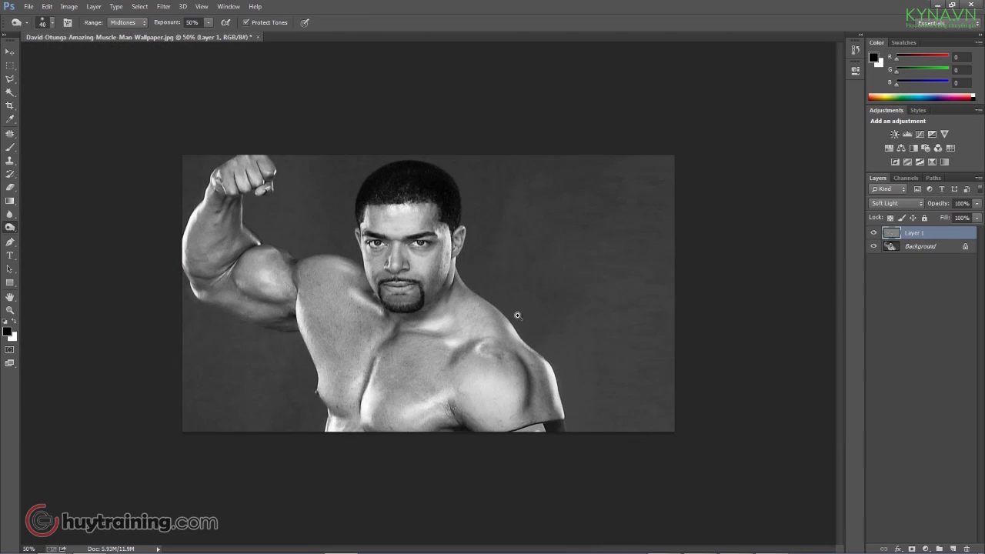
pyautogui.hotkey('ctrl', '+')
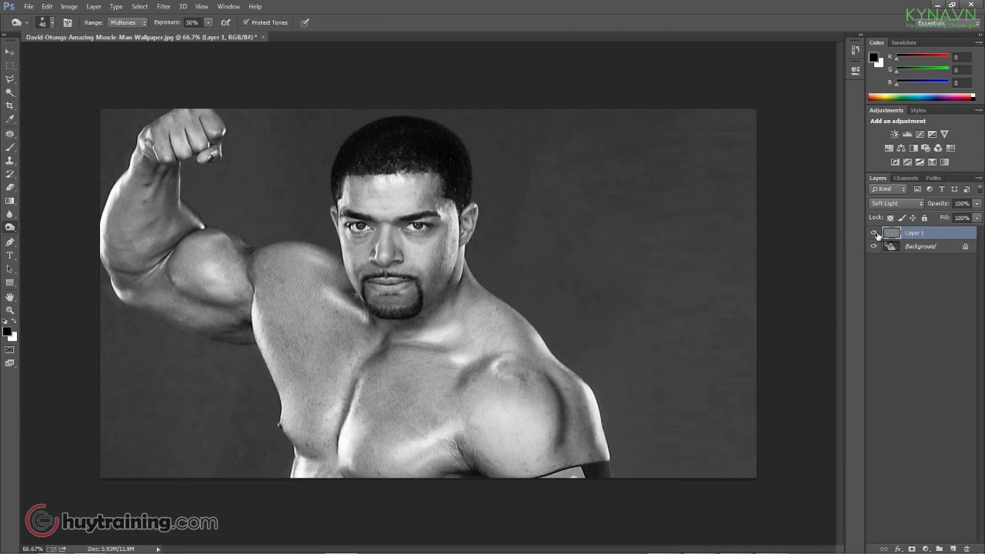
pyautogui.click(874, 233)
pyautogui.click(874, 233)
pyautogui.click(873, 233)
pyautogui.click(873, 234)
pyautogui.hotkey('ctrl', '+')
pyautogui.scroll(-2, 400, 354)
pyautogui.moveTo(446, 279); pyautogui.dragTo(447, 313)
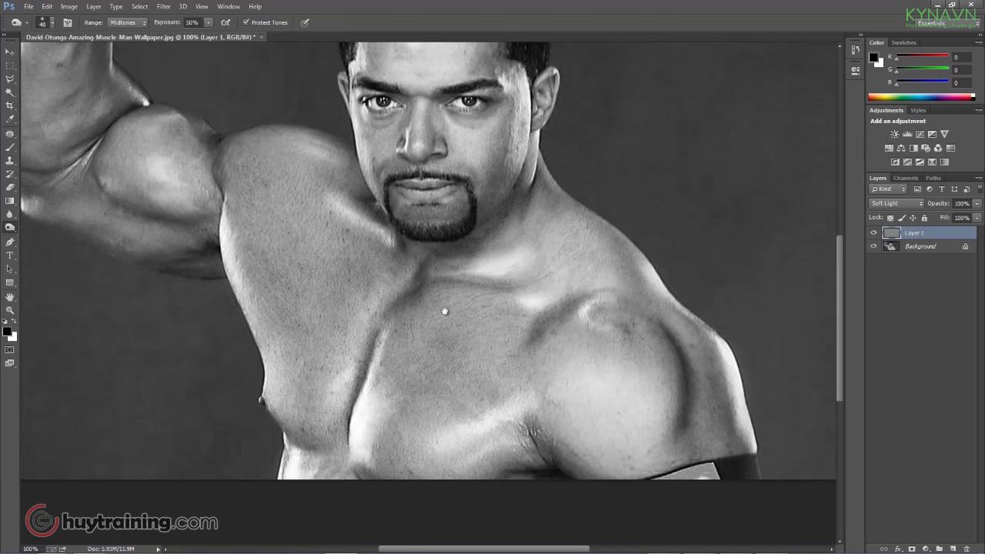
pyautogui.moveTo(339, 254); pyautogui.dragTo(434, 291)
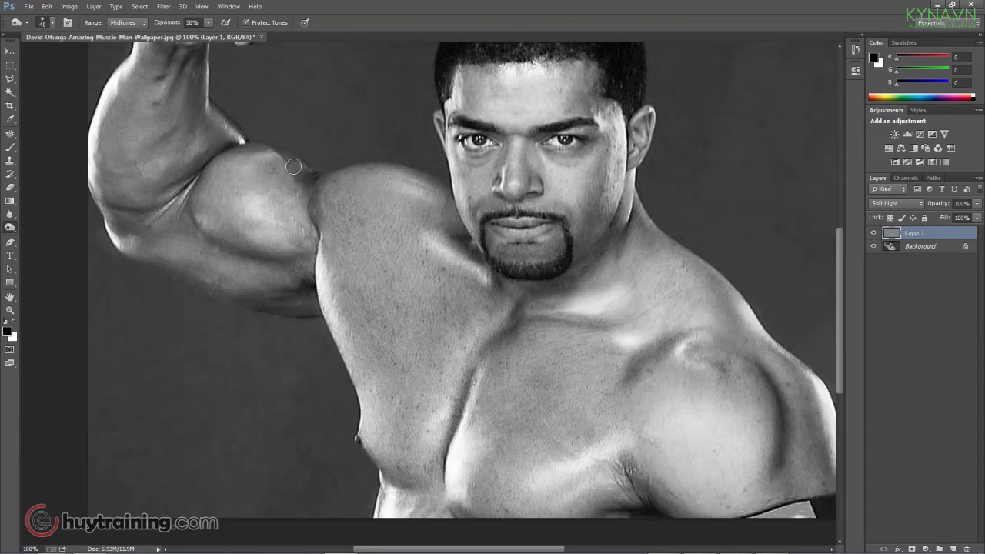
pyautogui.hotkey('ctrl', '-')
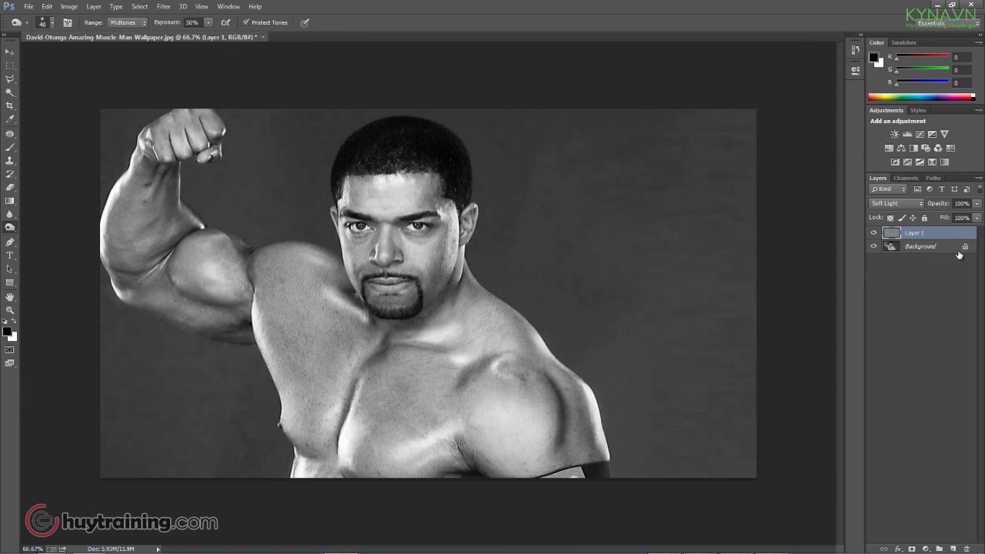
# Merge the toning layer into the Background and apply the Despeckle filter.
pyautogui.hotkey('ctrl', 'e')
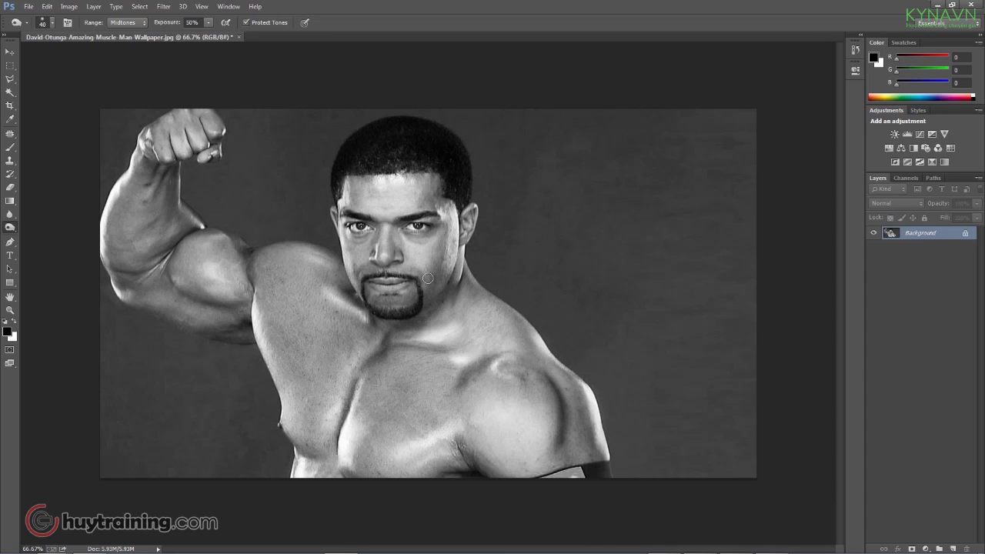
pyautogui.click(168, 7)
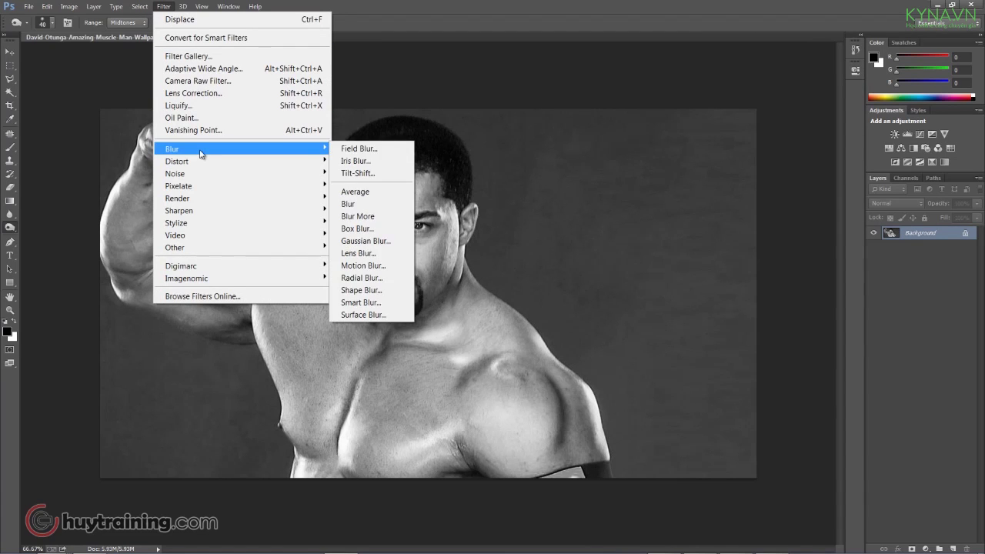
pyautogui.moveTo(175, 173)
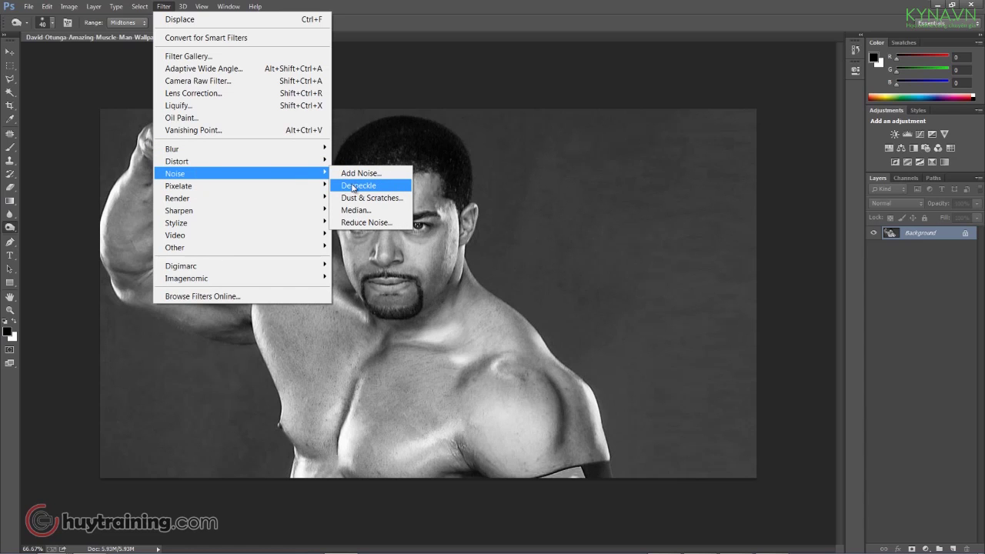
pyautogui.click(356, 186)
pyautogui.scroll(1, 337, 351)
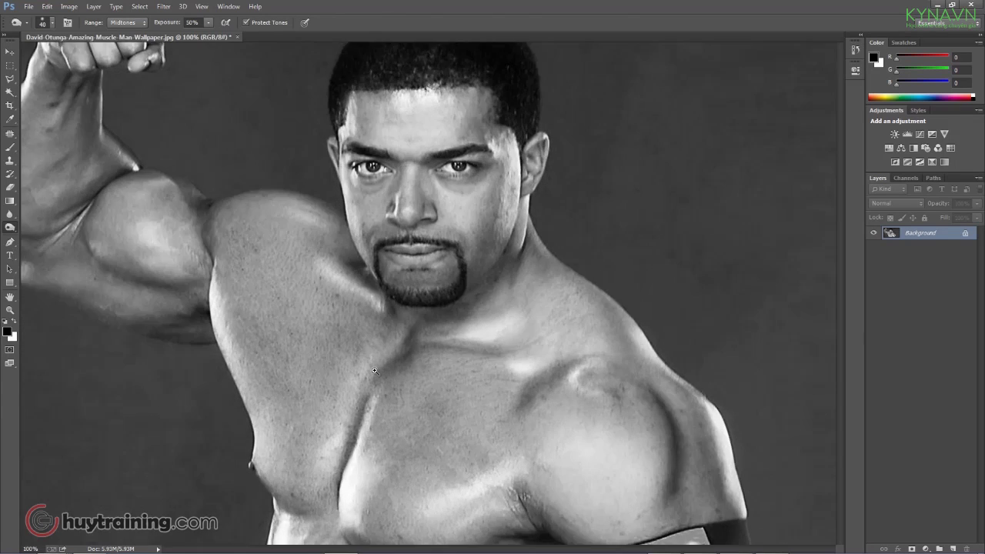
pyautogui.scroll(1, 336, 351)
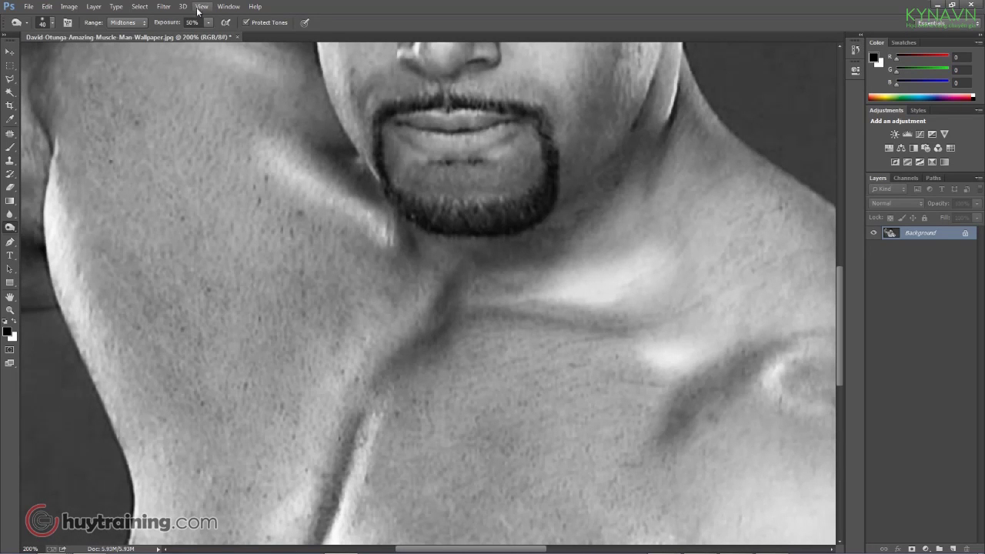
# Check the face and chest up close, then fit the whole image in the window.
pyautogui.click(163, 6)
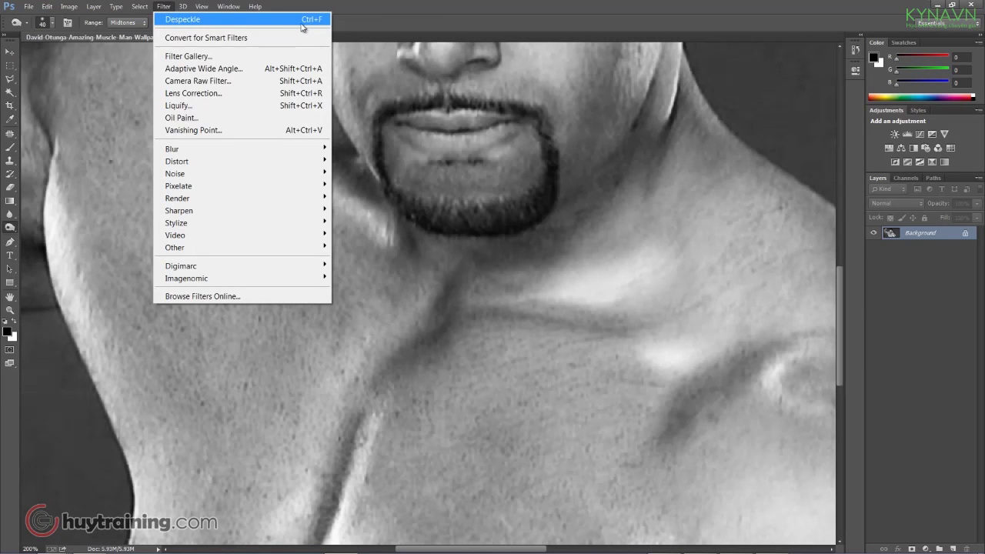
pyautogui.click(430, 7)
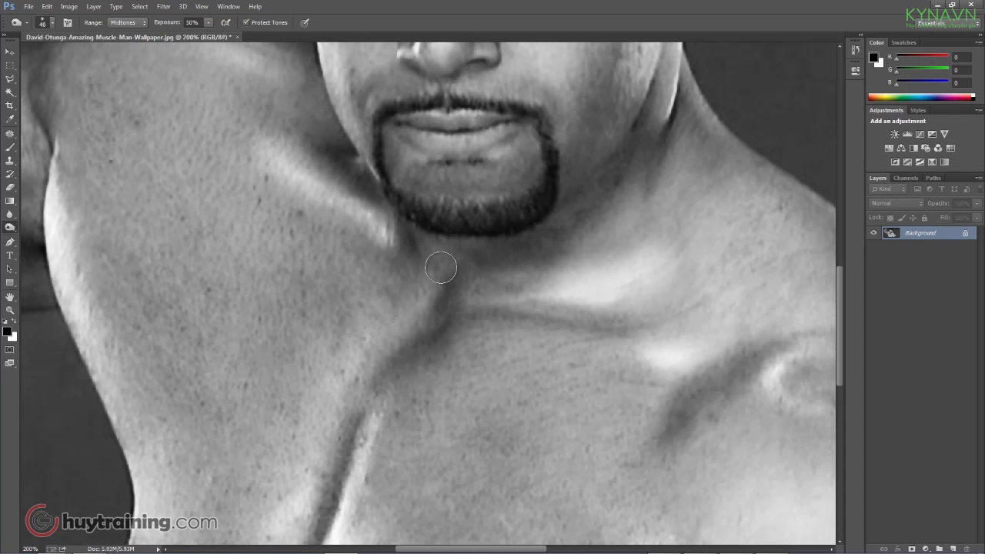
pyautogui.hotkey('ctrl', '0')
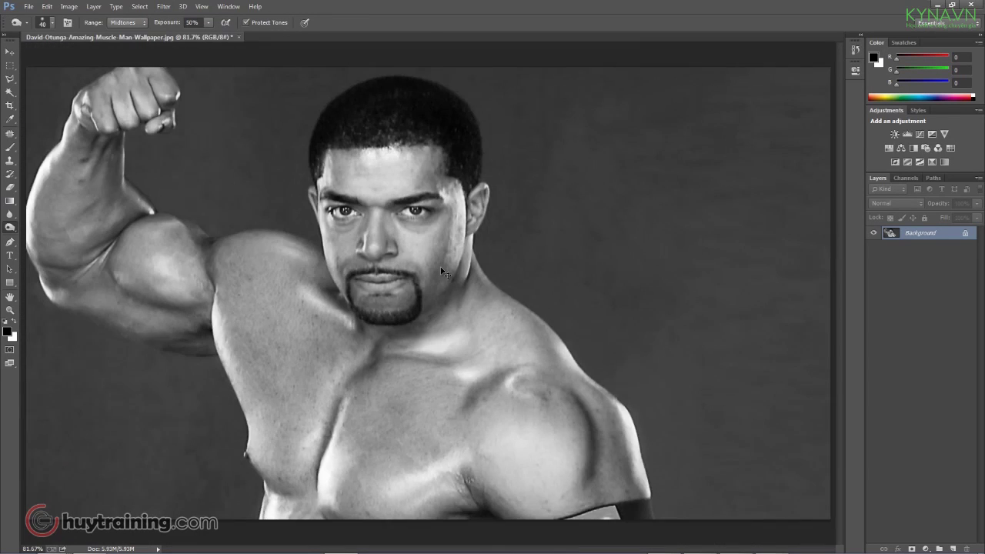
pyautogui.hotkey('ctrl', '-')
pyautogui.hotkey('ctrl', '+')
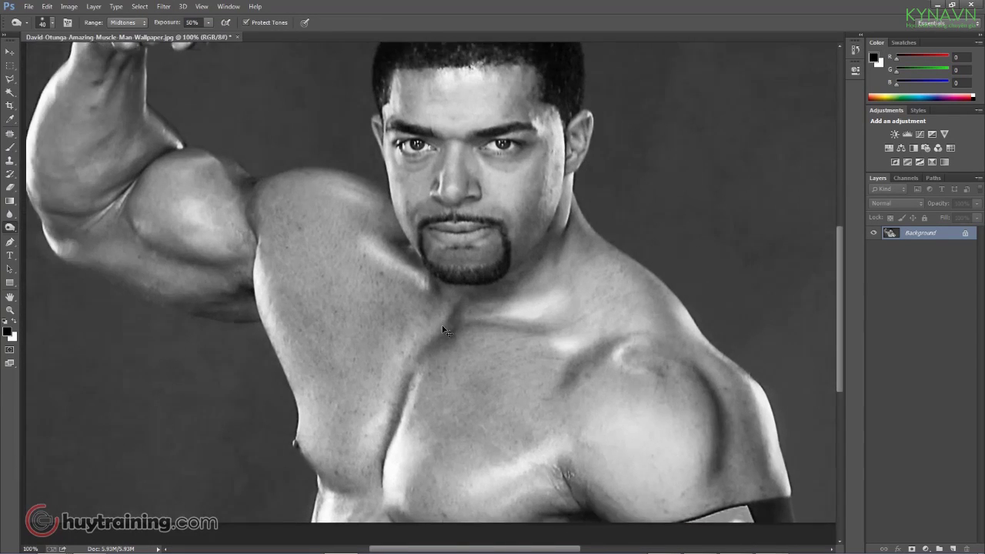
pyautogui.hotkey('ctrl', '-')
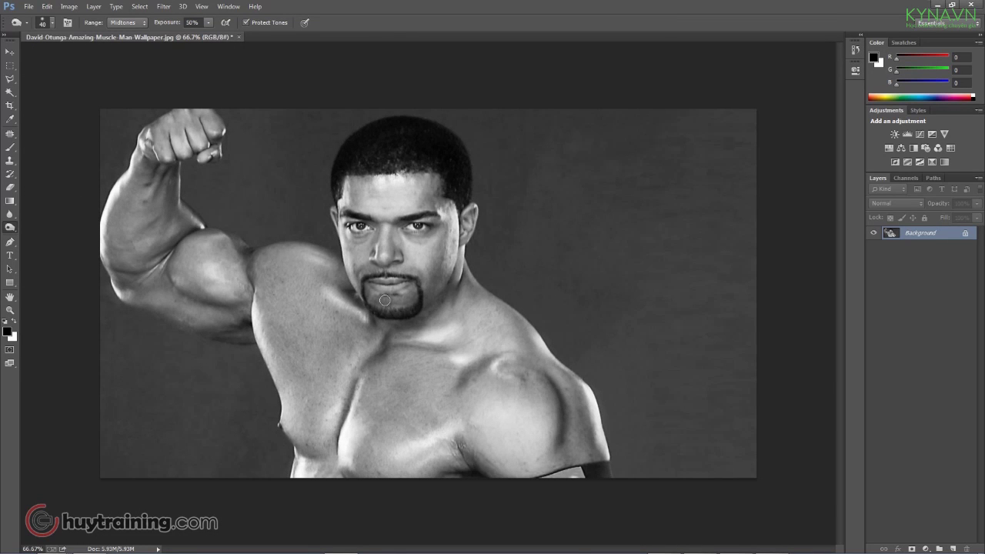
# Save the image as Photoshop PSD Displacement.psd in Bai so 12, replacing the existing file.
pyautogui.hotkey('ctrl', 'shift', 's')
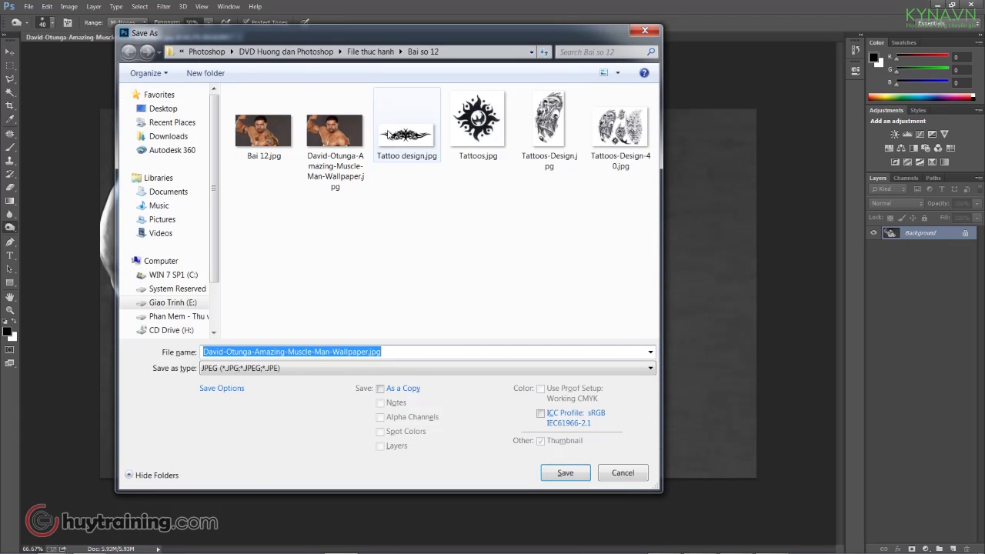
pyautogui.click(354, 371)
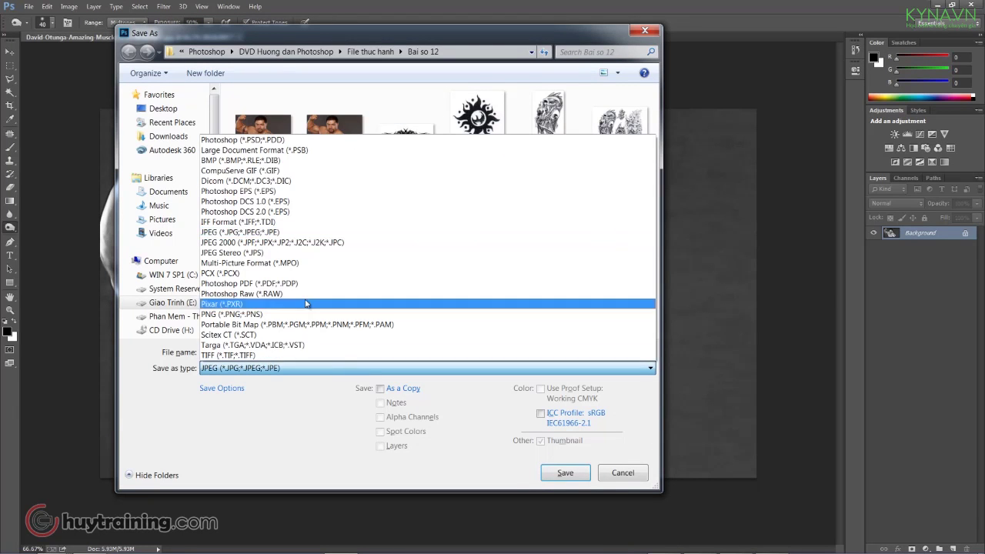
pyautogui.click(243, 141)
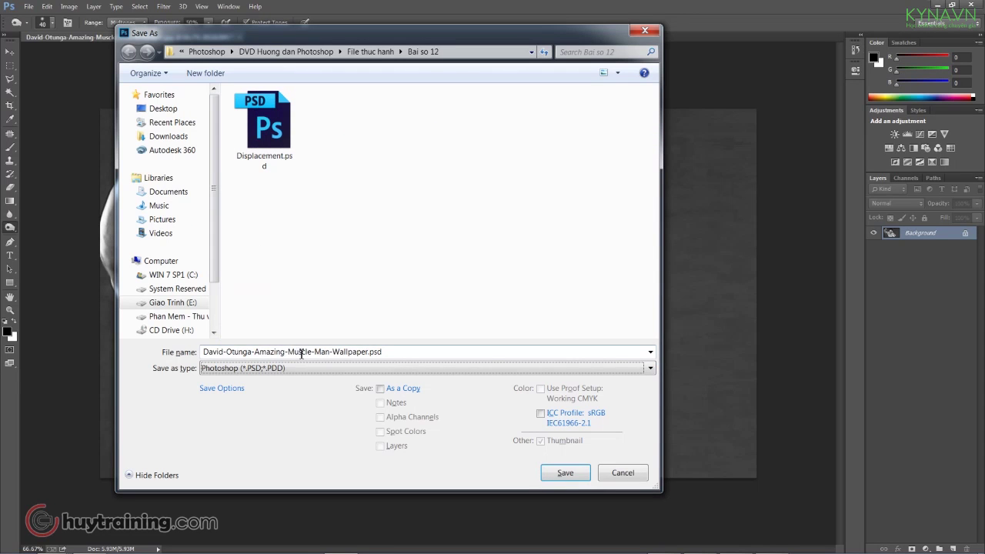
pyautogui.moveTo(370, 351); pyautogui.dragTo(197, 352)
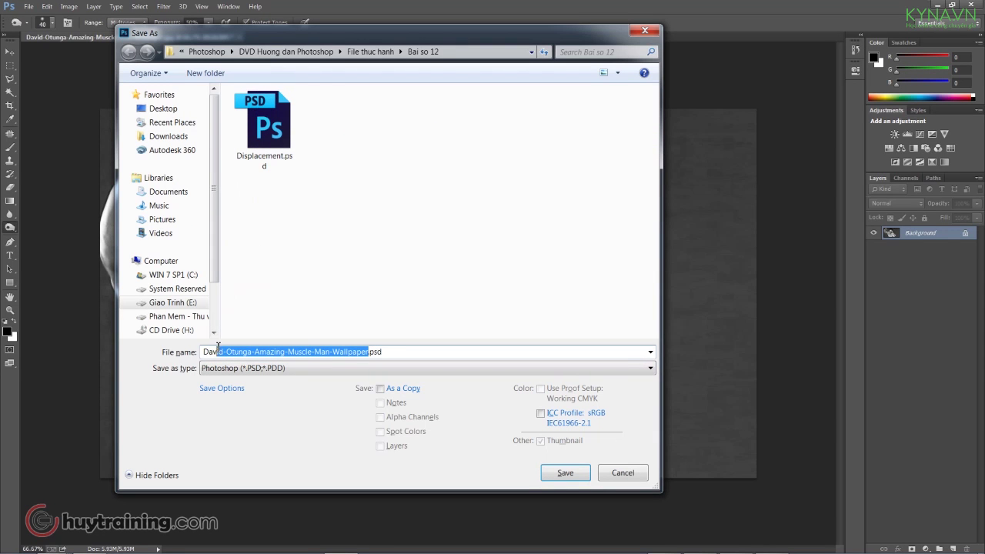
pyautogui.write('Displace')
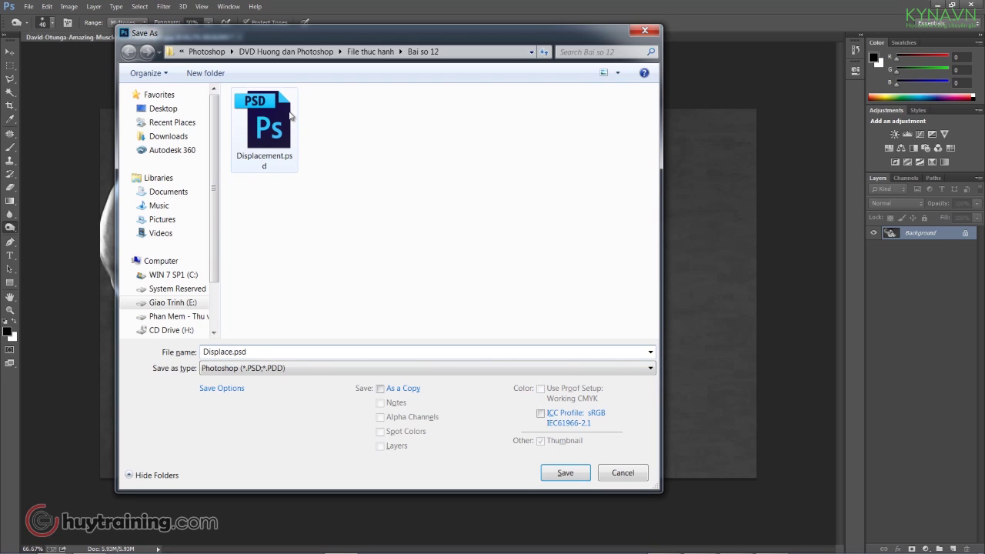
pyautogui.click(289, 160)
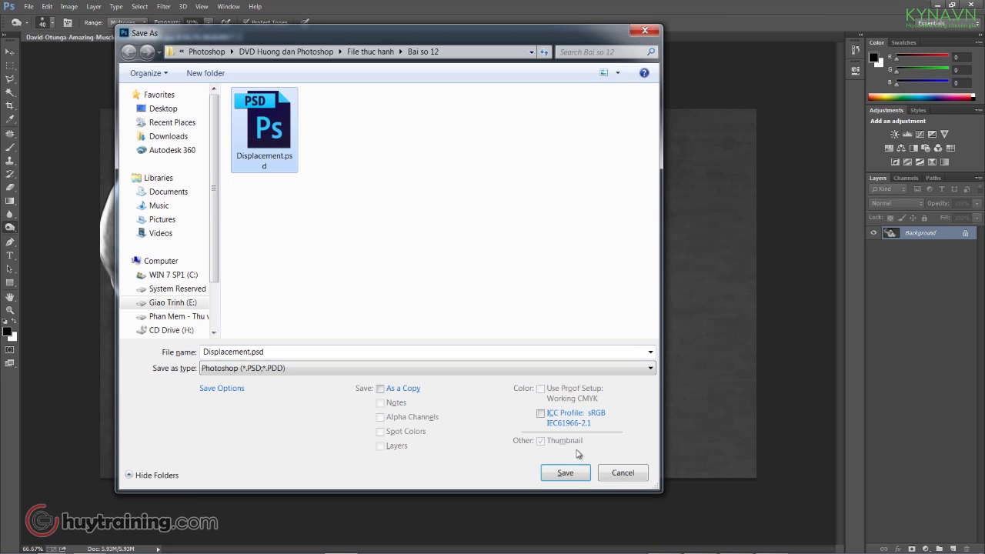
pyautogui.click(565, 472)
pyautogui.click(539, 289)
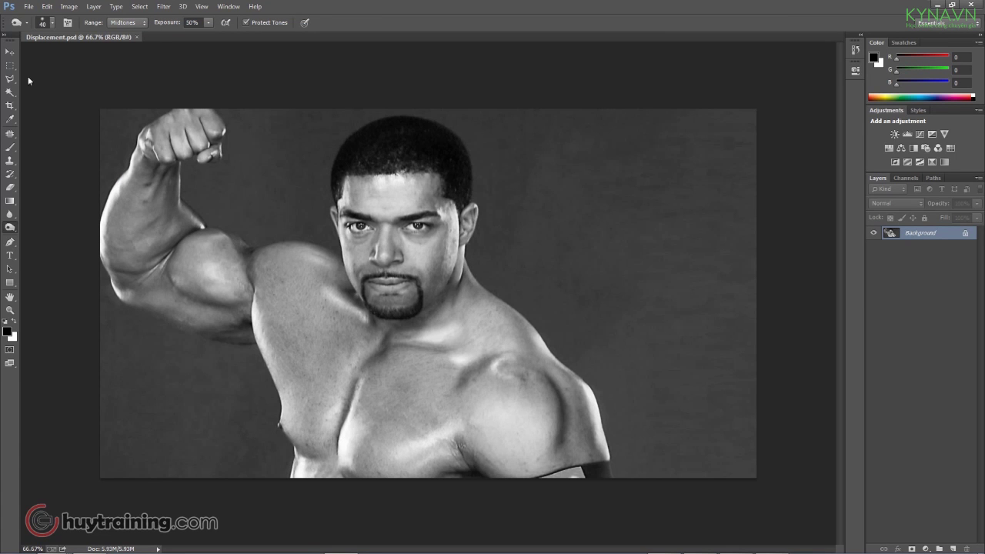
# Open the original colour muscle-man photo as a new document.
pyautogui.click(28, 6)
pyautogui.click(46, 28)
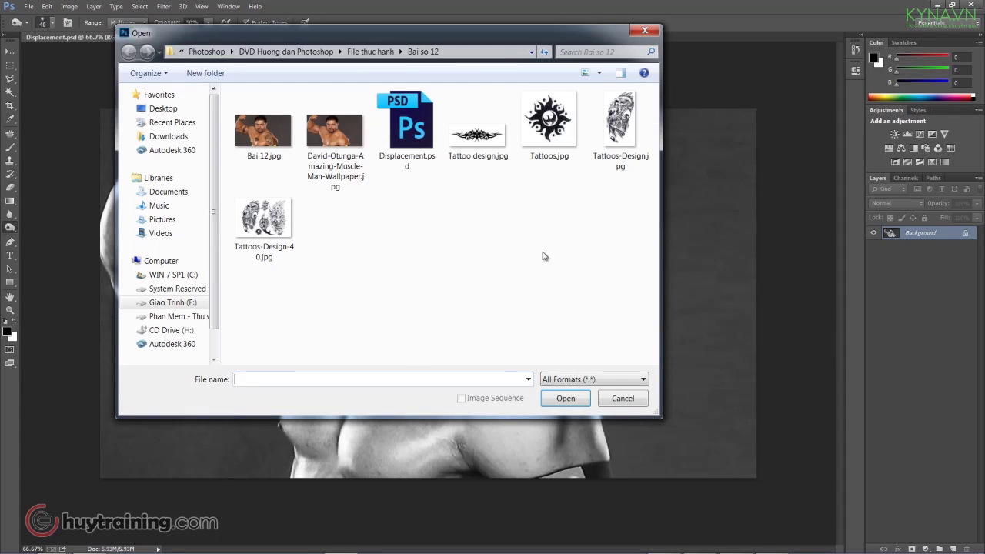
pyautogui.click(340, 145)
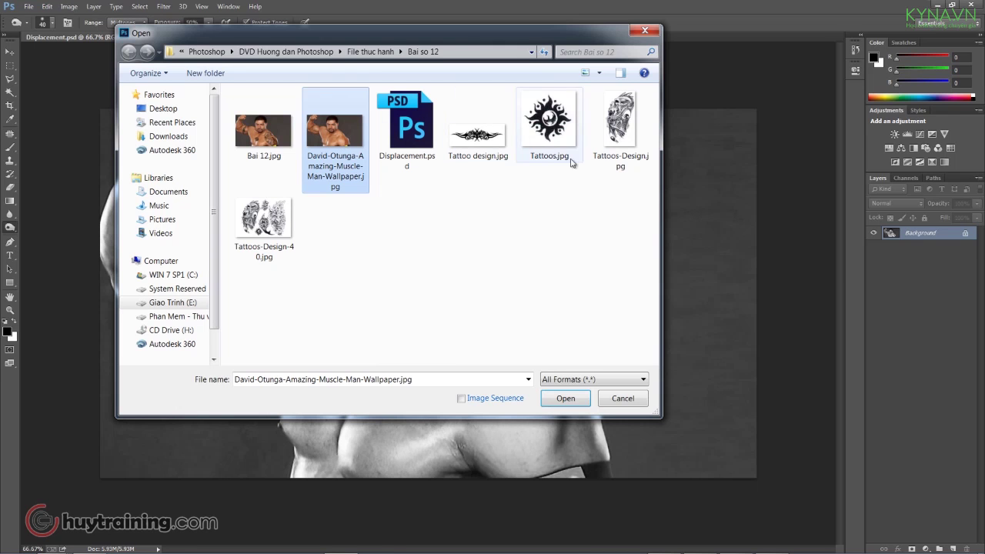
pyautogui.doubleClick(340, 140)
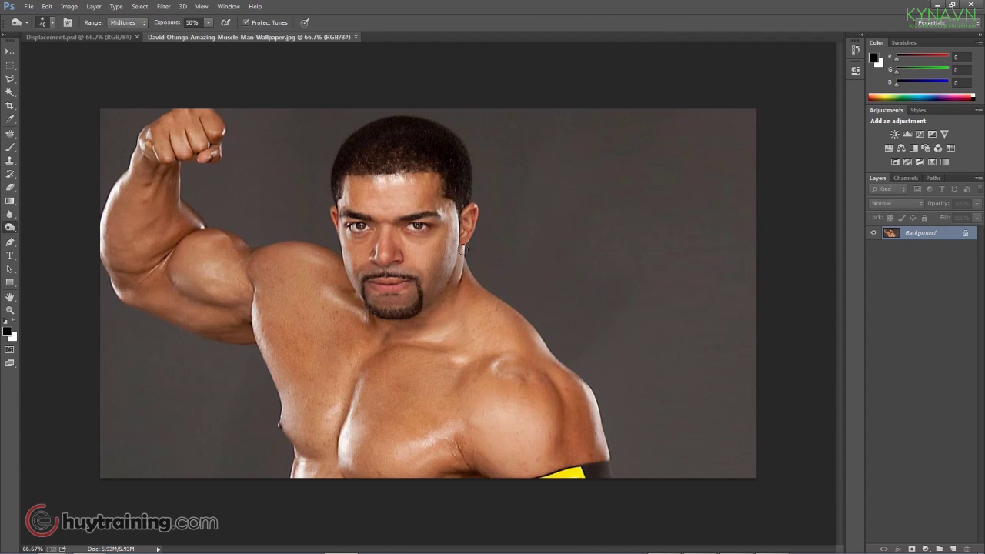
pyautogui.keyDown('ctrl'); pyautogui.click(414, 383); pyautogui.keyUp('ctrl')
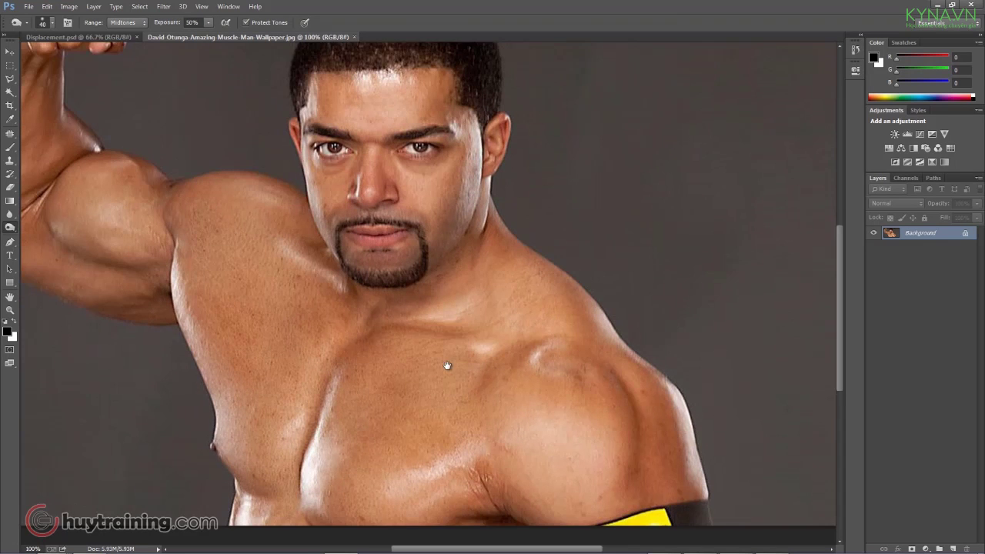
pyautogui.keyDown('ctrl'); pyautogui.keyDown('alt'); pyautogui.click(445, 354); pyautogui.keyUp('alt'); pyautogui.keyUp('ctrl')
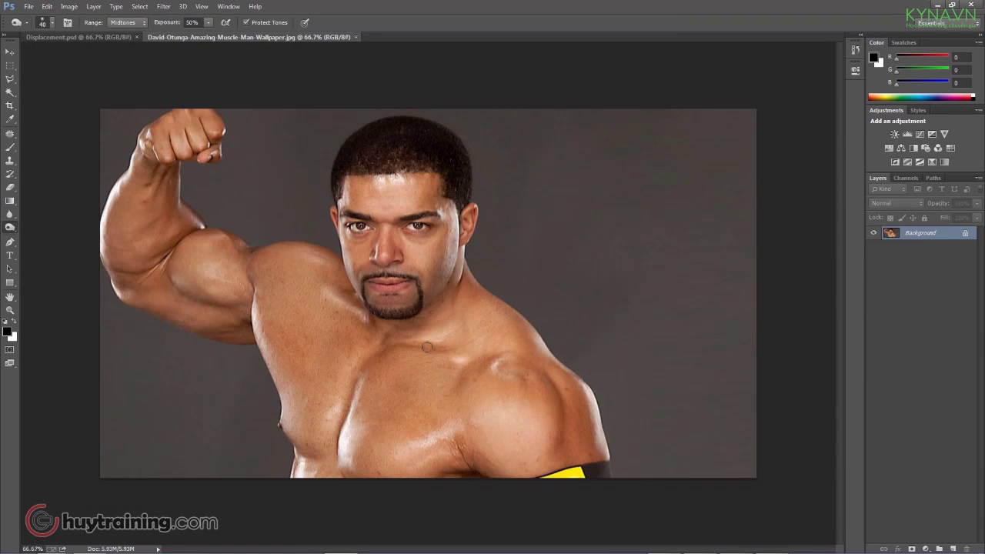
# Start placing Tattoos-Design.jpg into the colour photo.
pyautogui.click(29, 6)
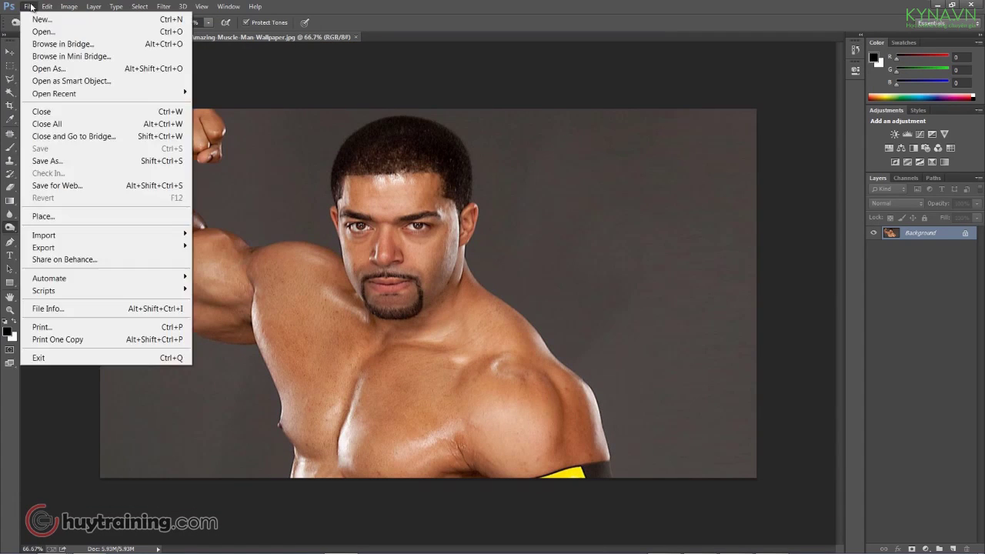
pyautogui.click(35, 32)
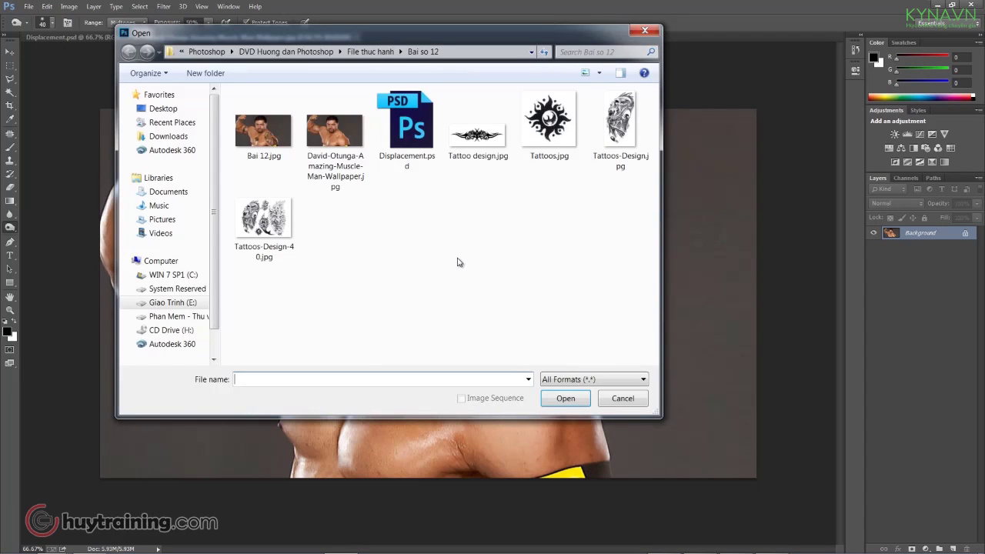
pyautogui.click(645, 31)
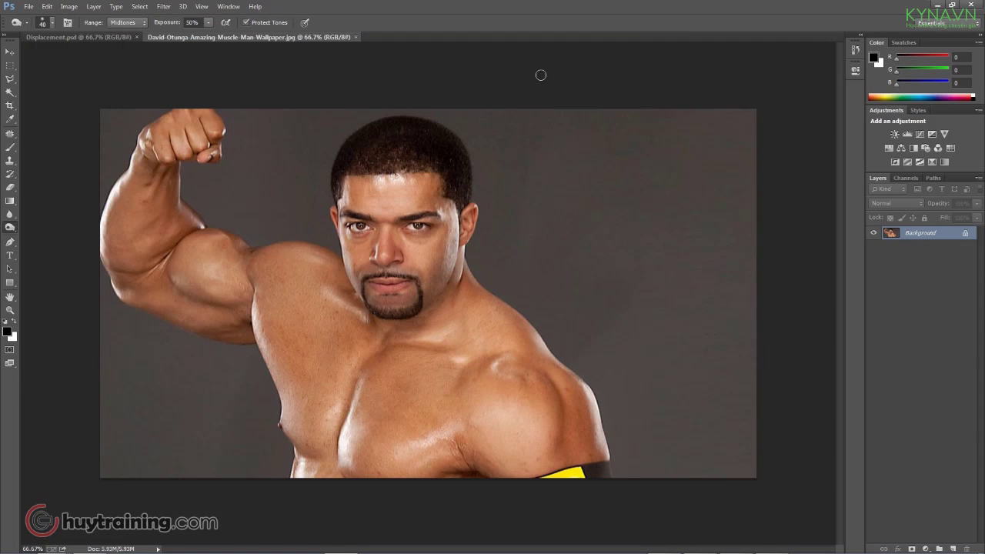
pyautogui.click(27, 7)
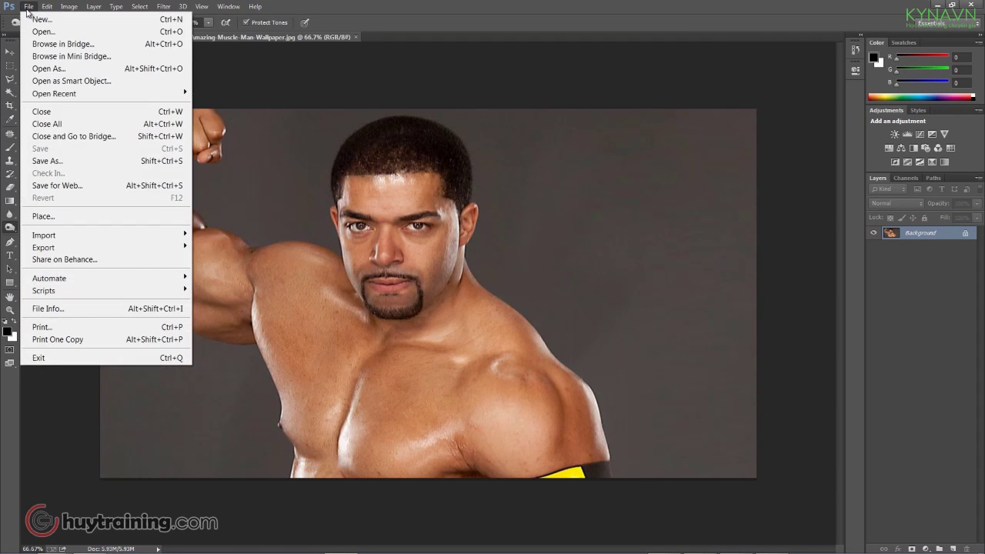
pyautogui.click(50, 218)
pyautogui.moveTo(421, 39); pyautogui.dragTo(457, 65)
pyautogui.click(659, 143)
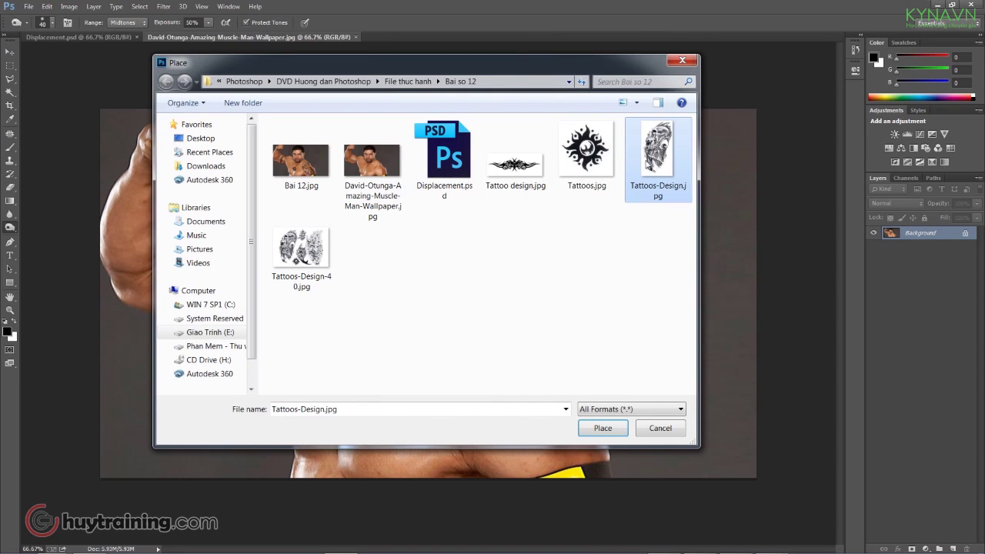
# Place Tattoos-Design.jpg over the shoulder, rotated about -47°.
pyautogui.doubleClick(646, 165)
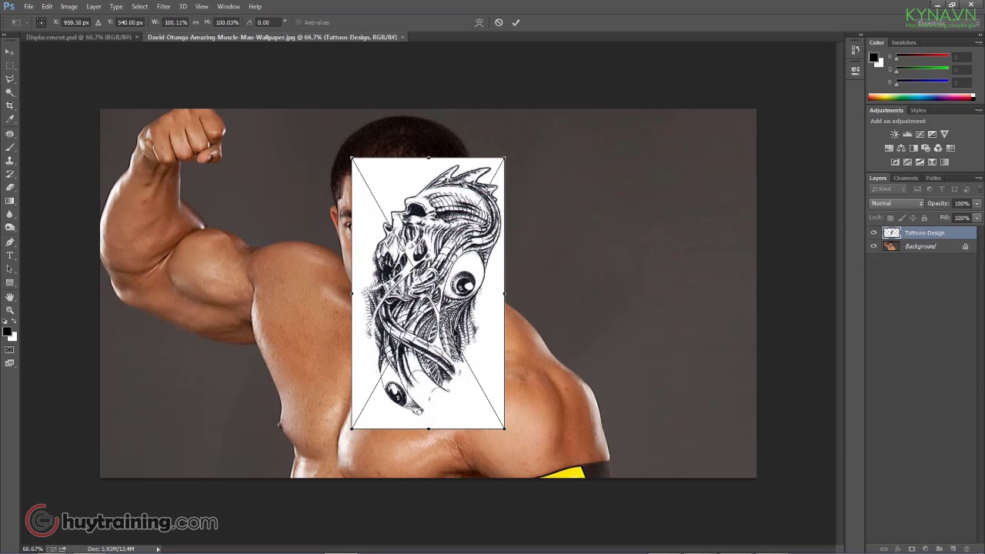
pyautogui.moveTo(474, 296); pyautogui.dragTo(488, 288)
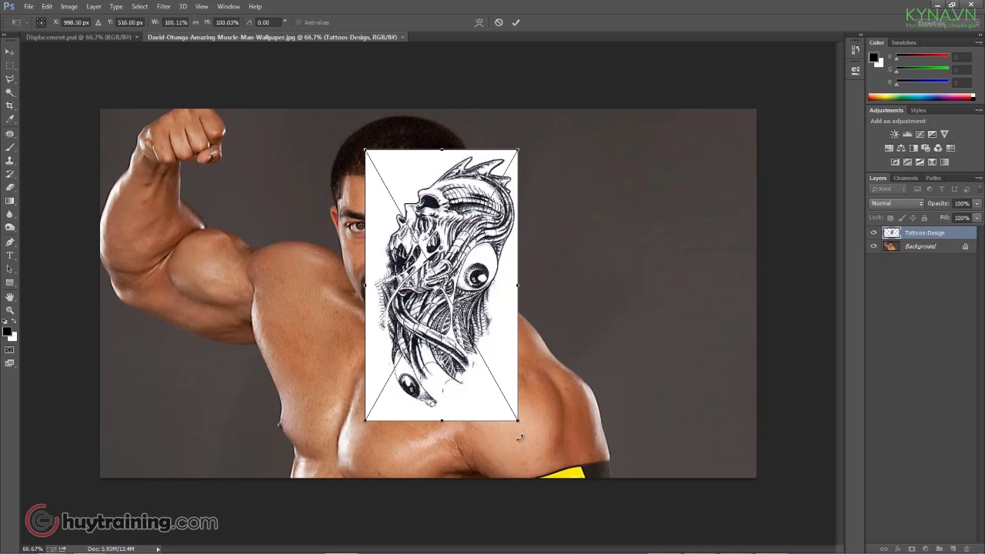
pyautogui.moveTo(522, 431); pyautogui.dragTo(625, 368)
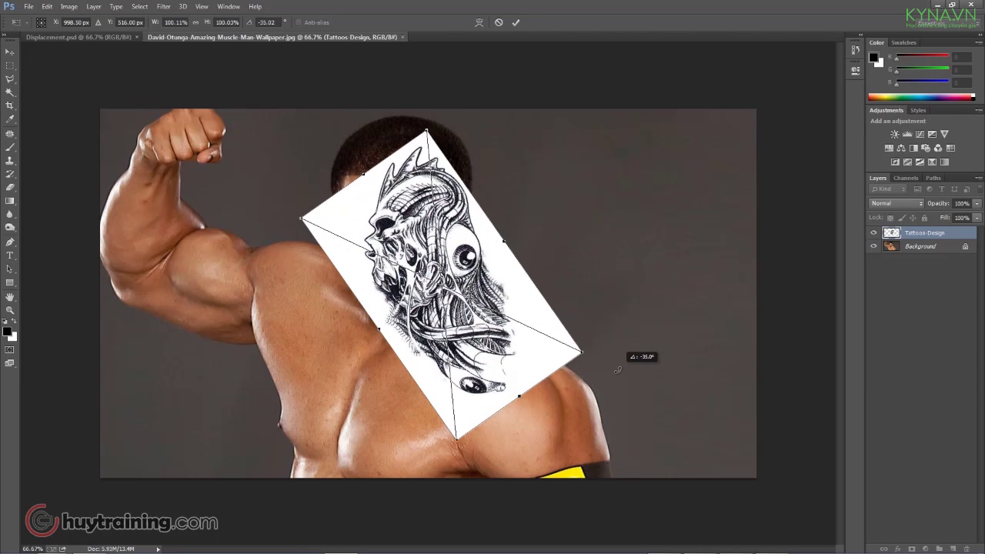
pyautogui.moveTo(427, 132)
pyautogui.mouseDown()
pyautogui.moveTo(498, 225)
pyautogui.moveTo(501, 269)
pyautogui.mouseUp()
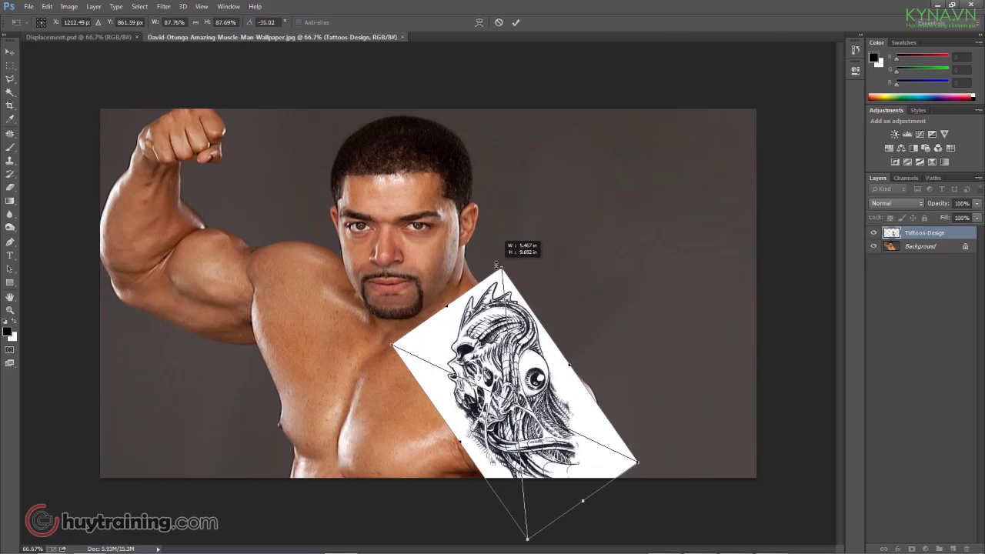
pyautogui.moveTo(518, 360); pyautogui.dragTo(514, 339)
pyautogui.moveTo(647, 442); pyautogui.dragTo(598, 458)
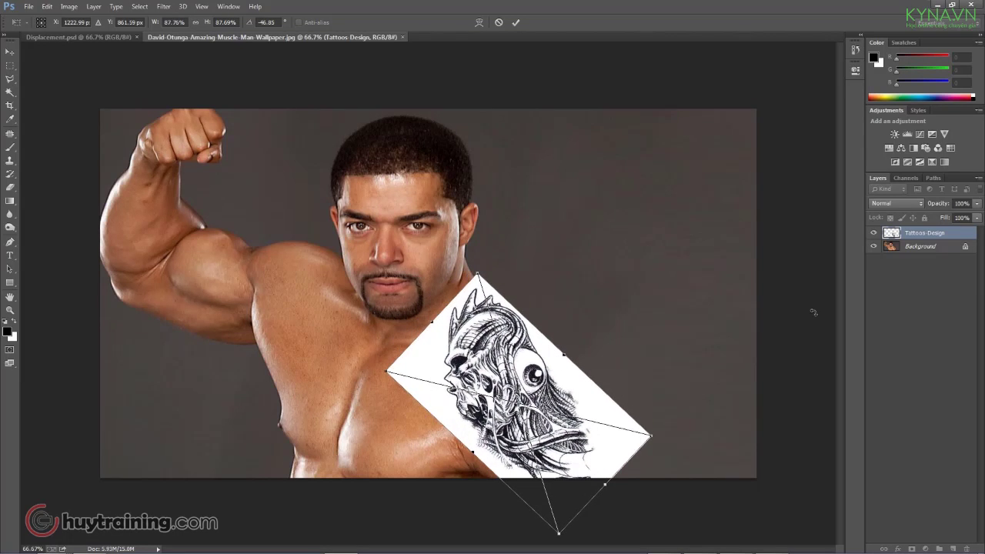
# Fine-tune the tattoo's position and tilt against the skin, then commit at about 88% and -48°.
pyautogui.click(977, 203)
pyautogui.moveTo(971, 216); pyautogui.dragTo(952, 220)
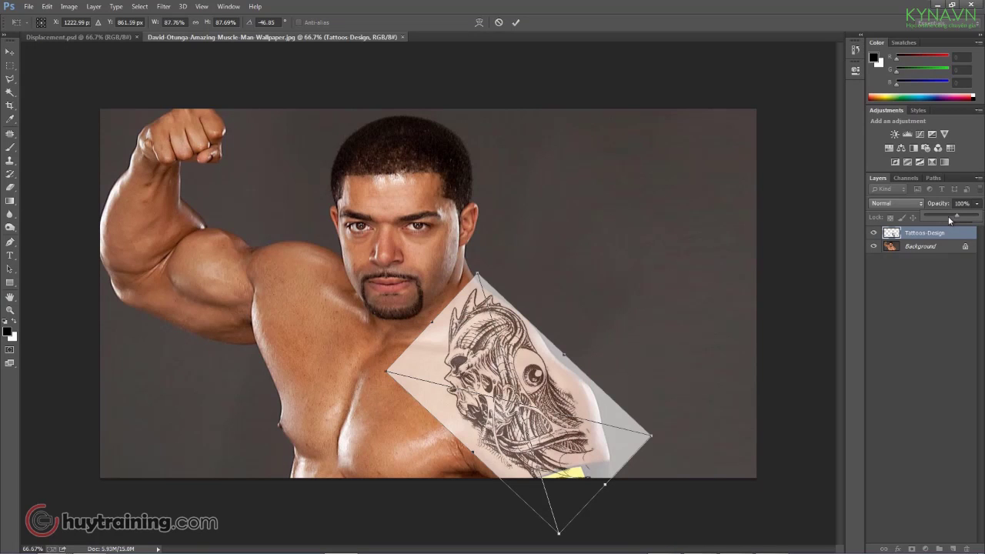
pyautogui.write('100')
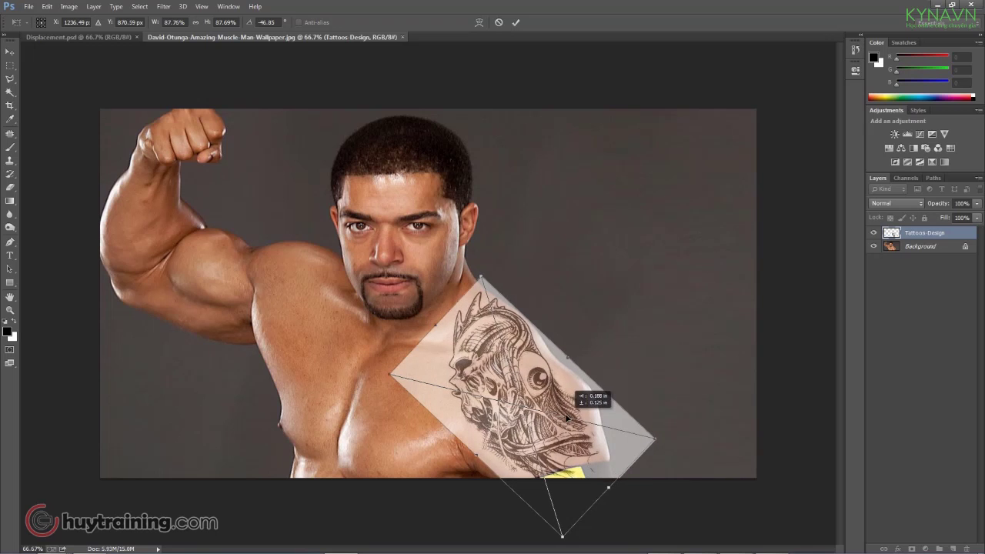
pyautogui.moveTo(570, 418); pyautogui.dragTo(573, 421)
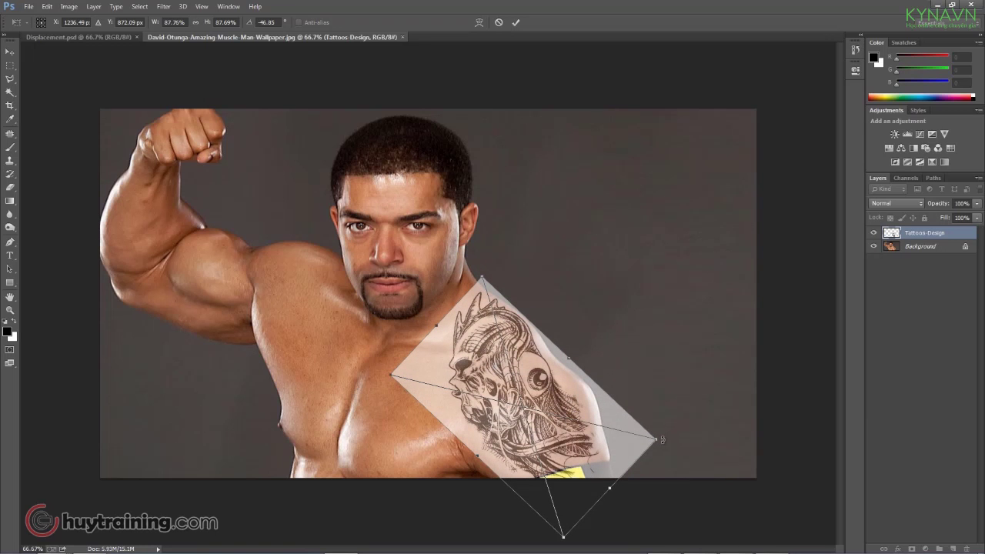
pyautogui.moveTo(662, 439); pyautogui.dragTo(660, 432)
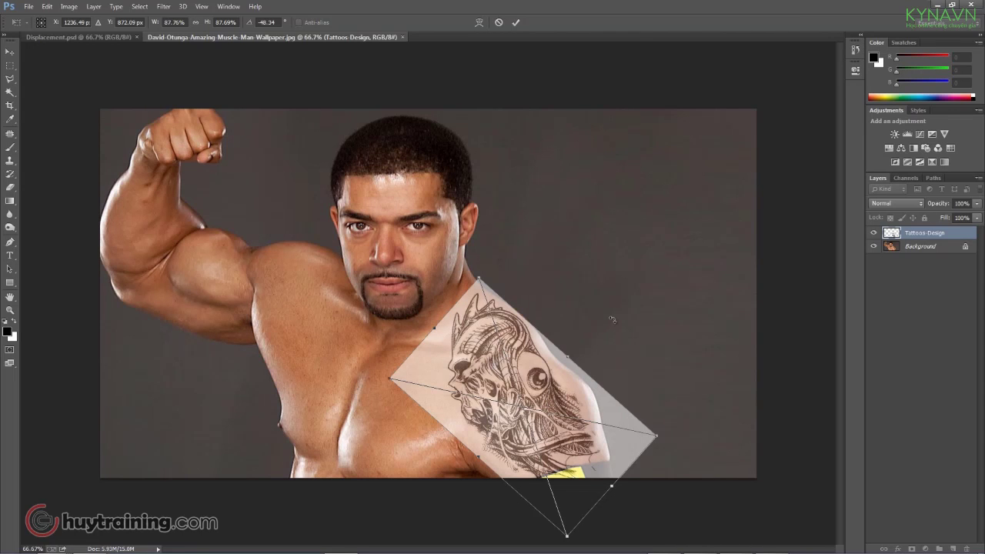
pyautogui.press('Return')
# Set the tattoo layer's opacity to 53%.
pyautogui.press('5')
pyautogui.press('3')
pyautogui.press('o')
pyautogui.click(976, 204)
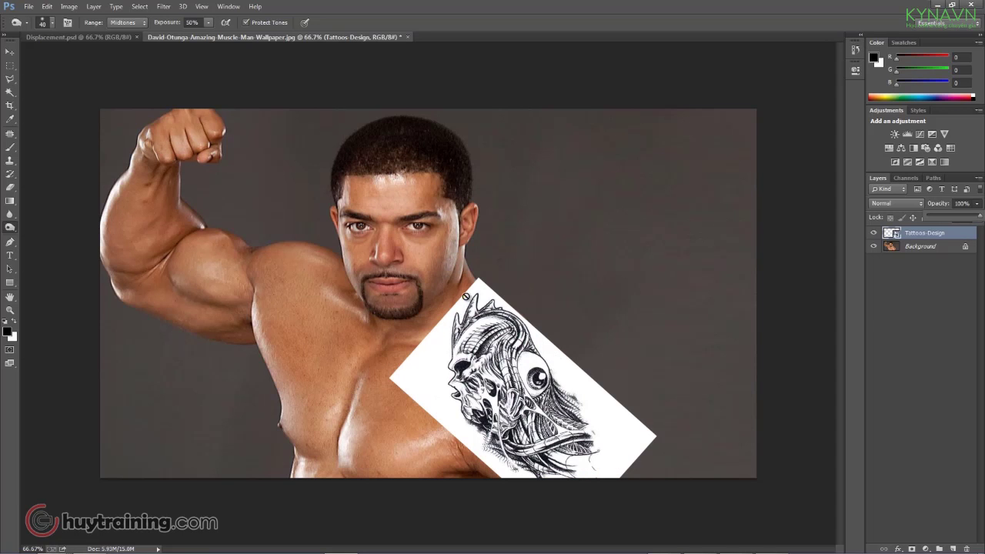
# Set Tattoos-Design to Multiply so only its black linework shows on the shoulder.
pyautogui.click(885, 204)
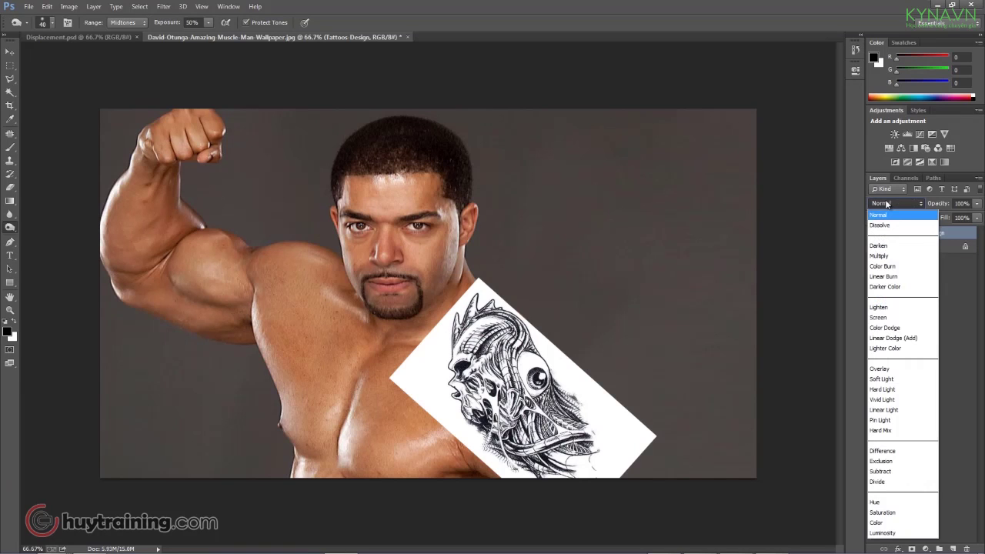
pyautogui.click(879, 256)
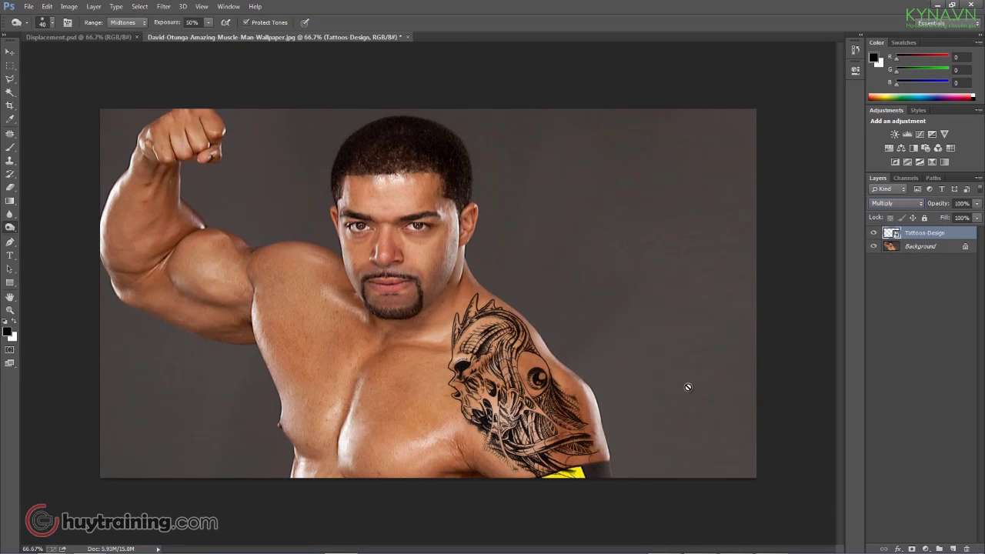
pyautogui.scroll(1, 543, 439)
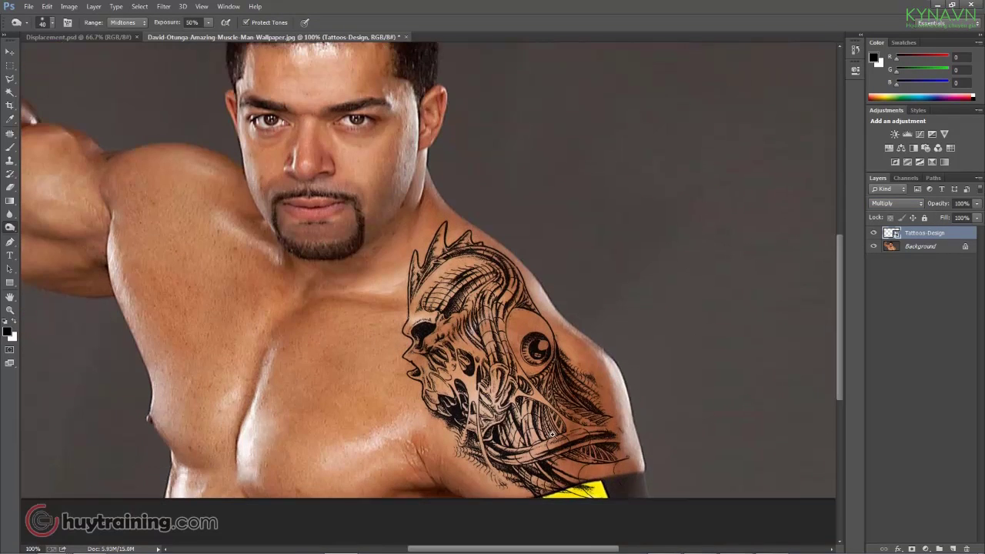
pyautogui.scroll(1, 451, 324)
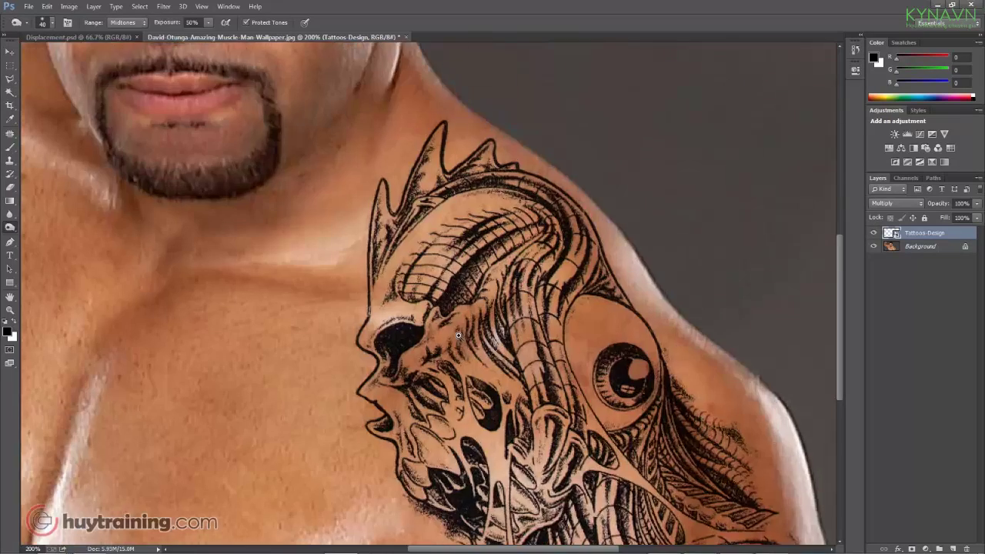
pyautogui.scroll(-1, 454, 331)
pyautogui.scroll(-1, 462, 338)
pyautogui.scroll(1, 493, 421)
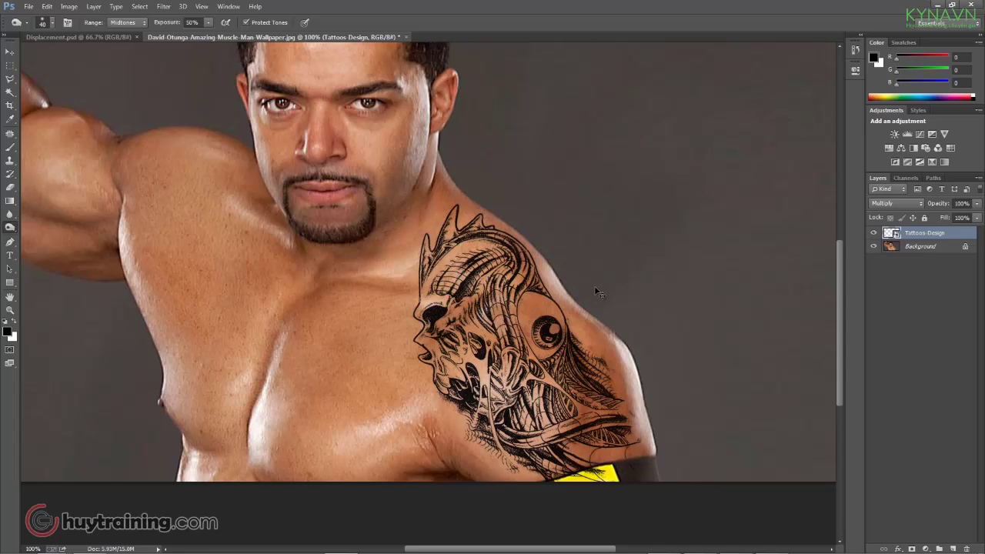
pyautogui.hotkey('ctrl', '0')
pyautogui.hotkey('ctrl', '1')
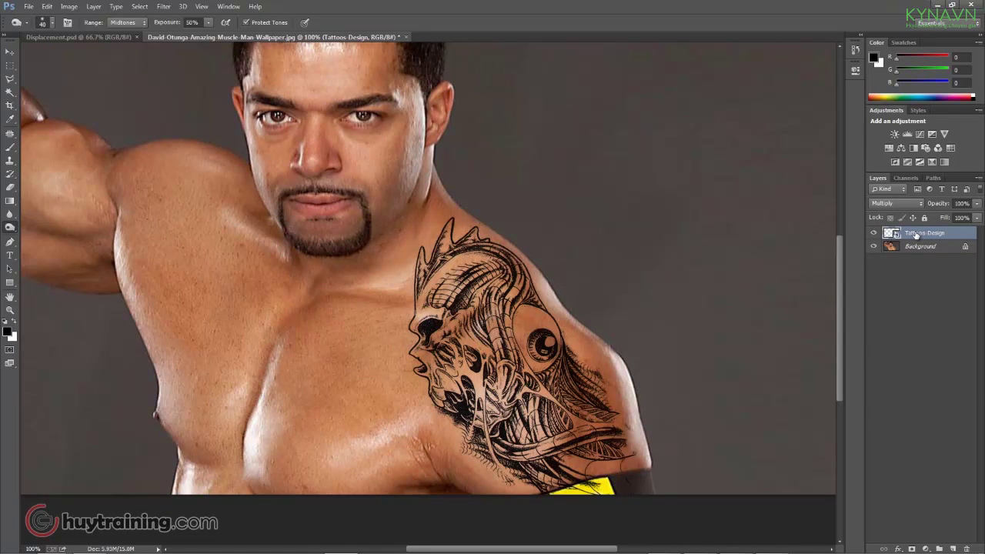
# Apply Displace (scale 20/20, Stretch To Fit, Repeat Edge Pixels) using the Displacement.psd map.
pyautogui.click(163, 6)
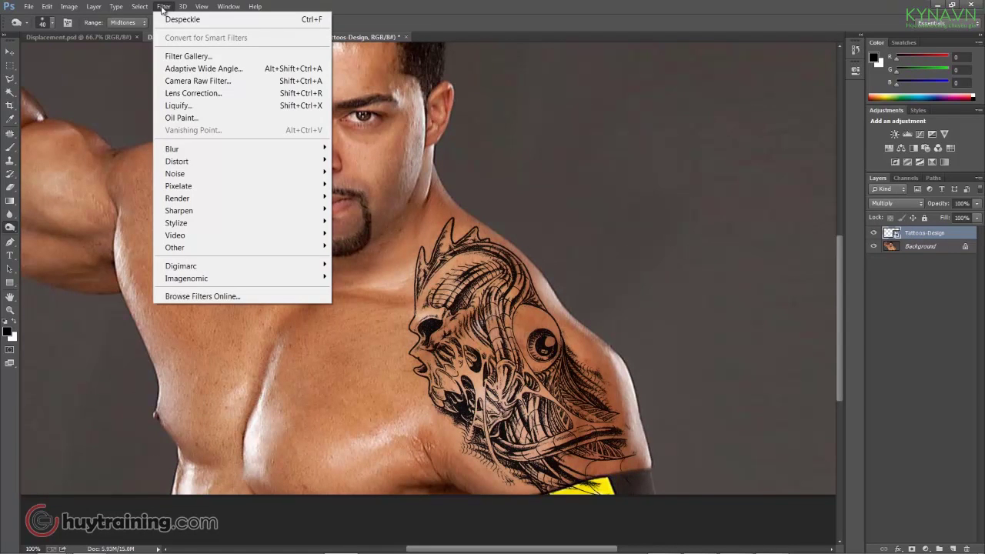
pyautogui.moveTo(177, 161)
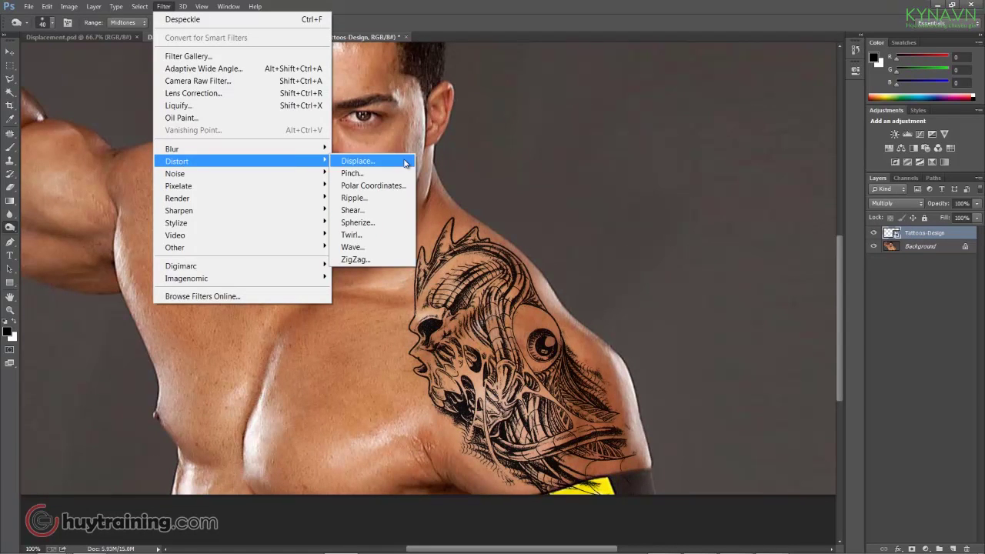
pyautogui.click(355, 161)
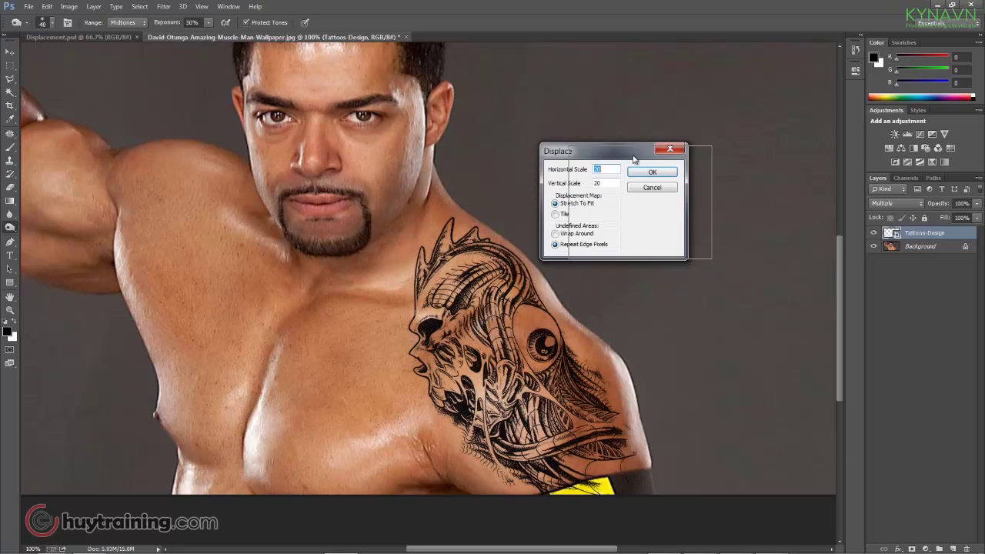
pyautogui.moveTo(605, 158); pyautogui.dragTo(633, 159)
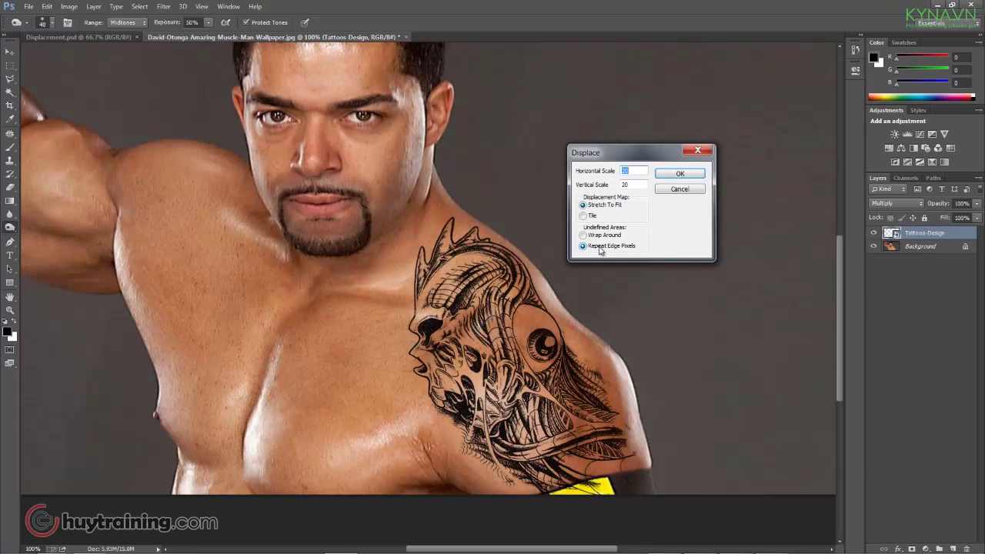
pyautogui.click(680, 173)
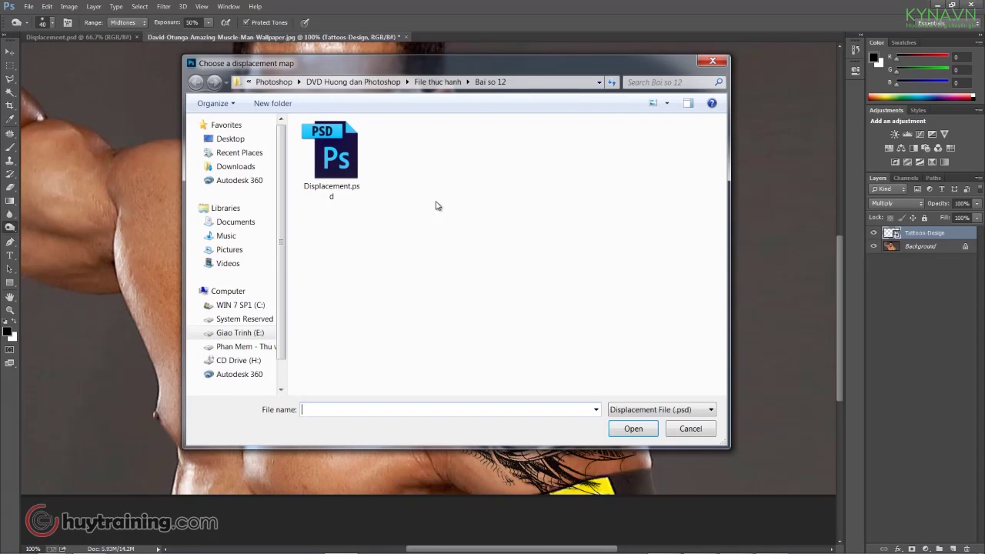
pyautogui.click(333, 158)
pyautogui.click(334, 164)
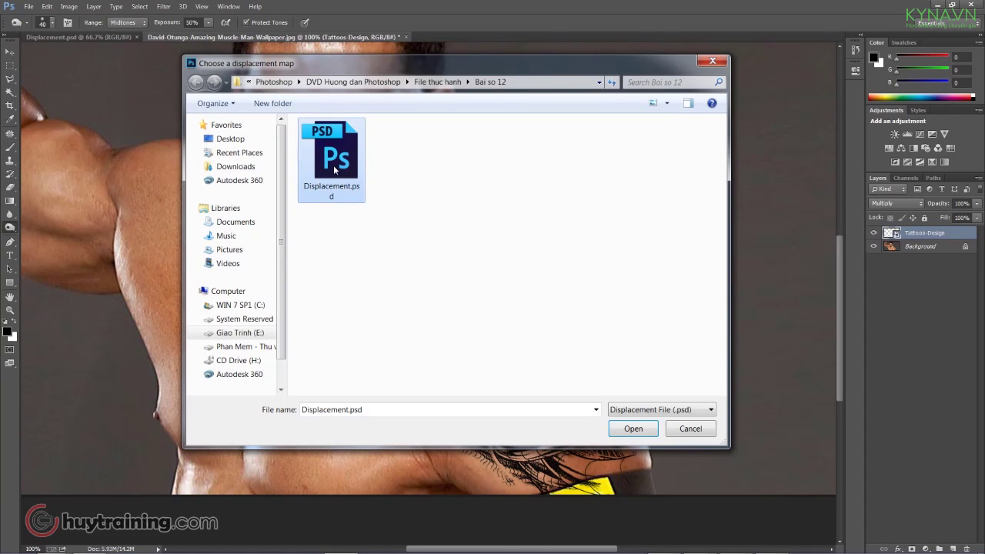
pyautogui.click(633, 430)
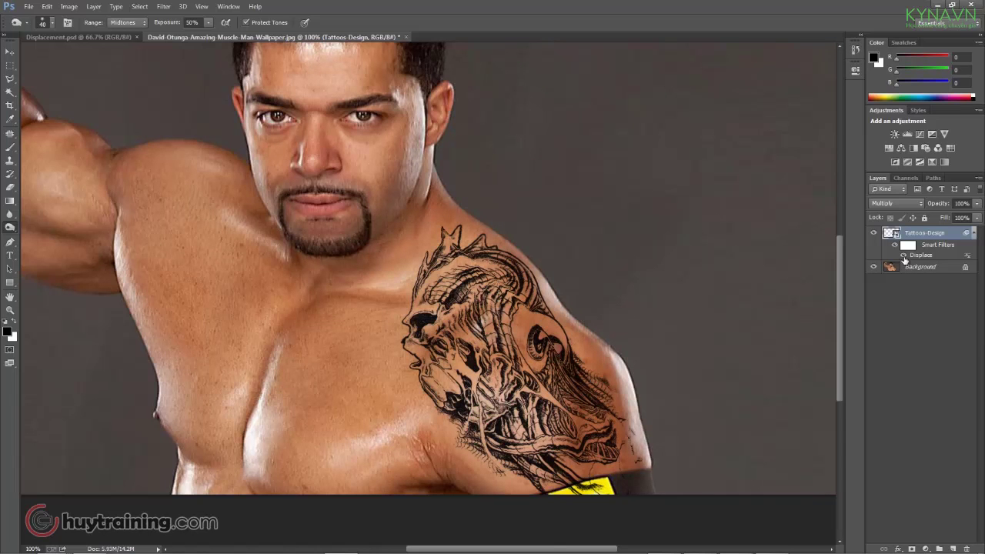
# Toggle the Displace filter off and on to compare, then nudge the tattoo slightly right.
pyautogui.click(903, 256)
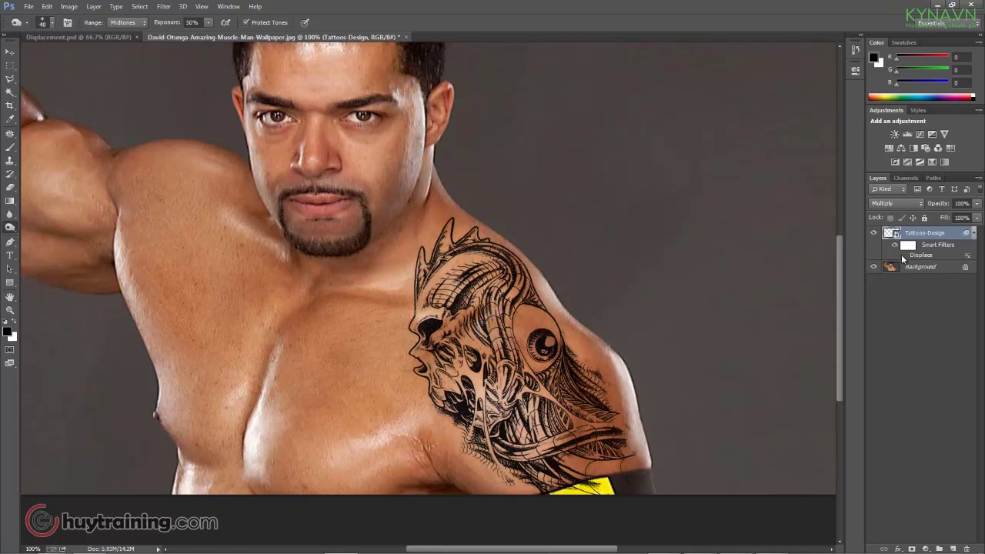
pyautogui.click(902, 256)
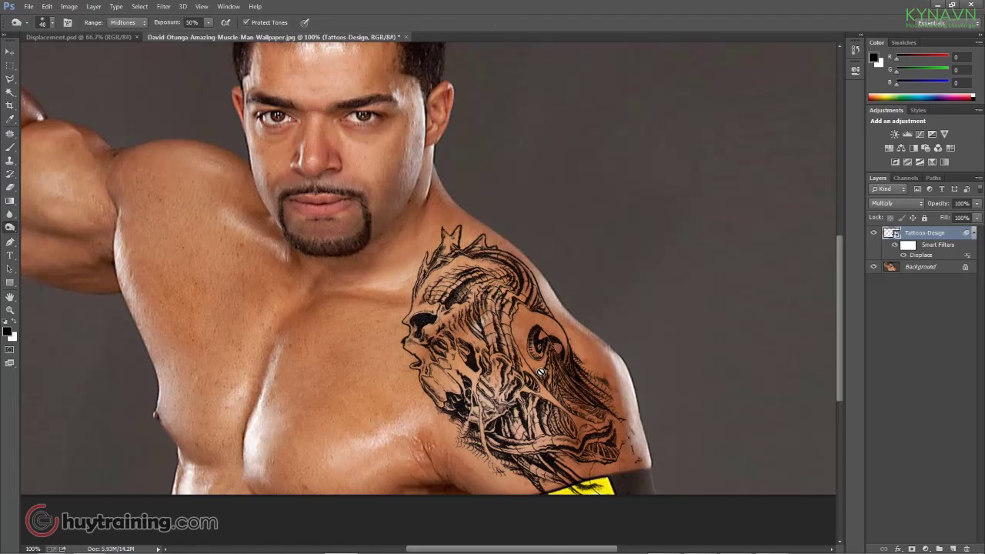
pyautogui.press('v')
pyautogui.moveTo(542, 351); pyautogui.dragTo(546, 350)
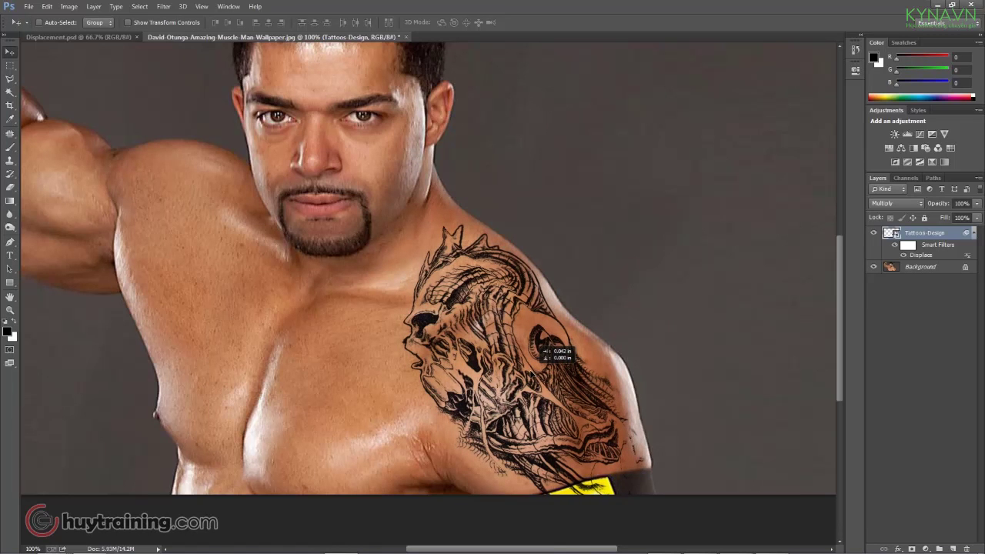
pyautogui.scroll(1, 577, 424)
pyautogui.moveTo(570, 421); pyautogui.dragTo(561, 389)
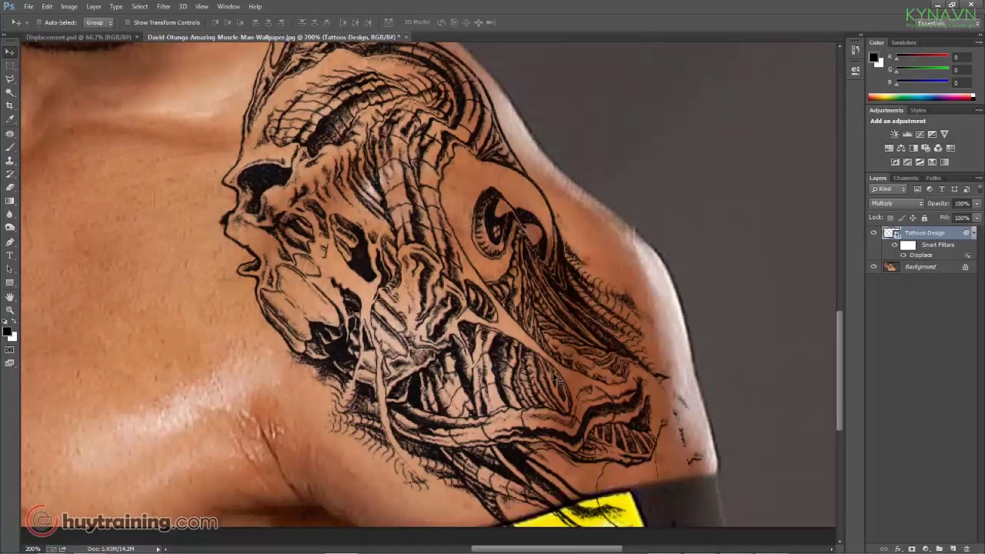
pyautogui.scroll(-2, 559, 379)
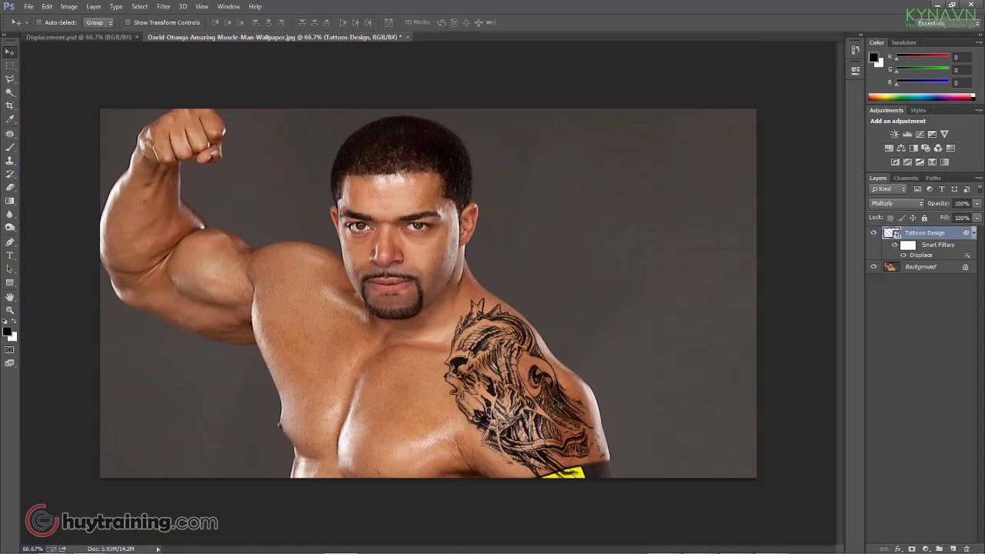
# Set the shoulder tattoo's opacity to 70% and shift it a little further right.
pyautogui.click(976, 204)
pyautogui.moveTo(971, 218); pyautogui.dragTo(960, 220)
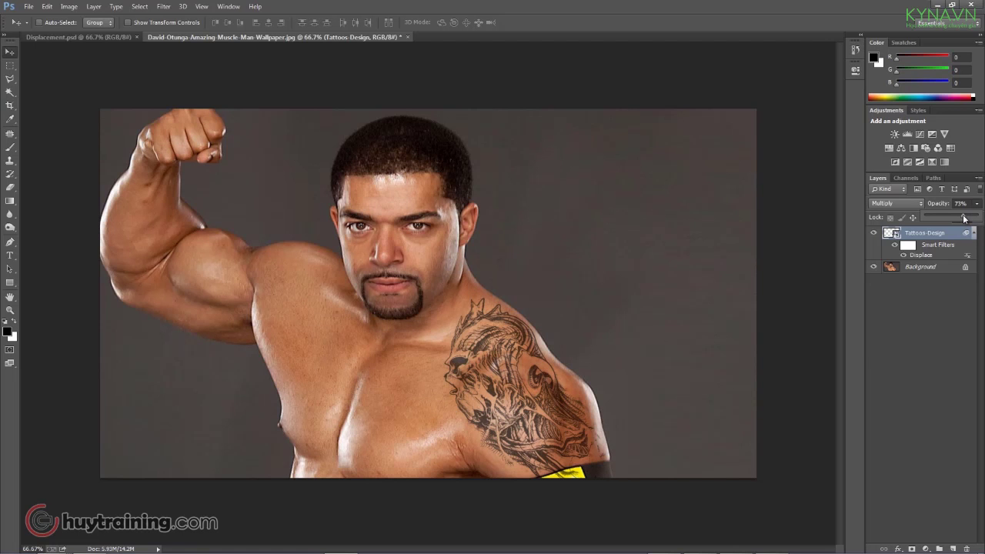
pyautogui.click(969, 203)
pyautogui.write('70')
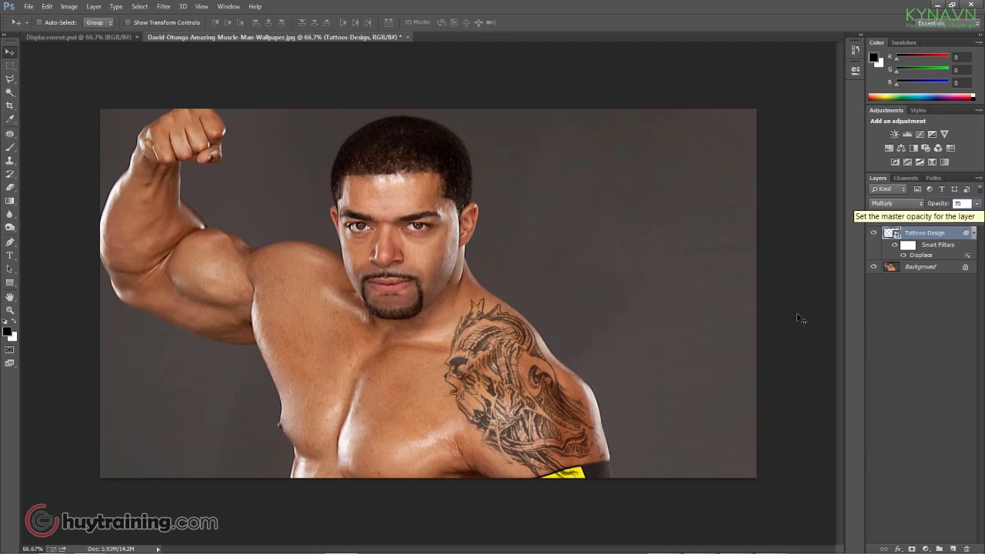
pyautogui.scroll(1, 549, 410)
pyautogui.scroll(-1, 548, 409)
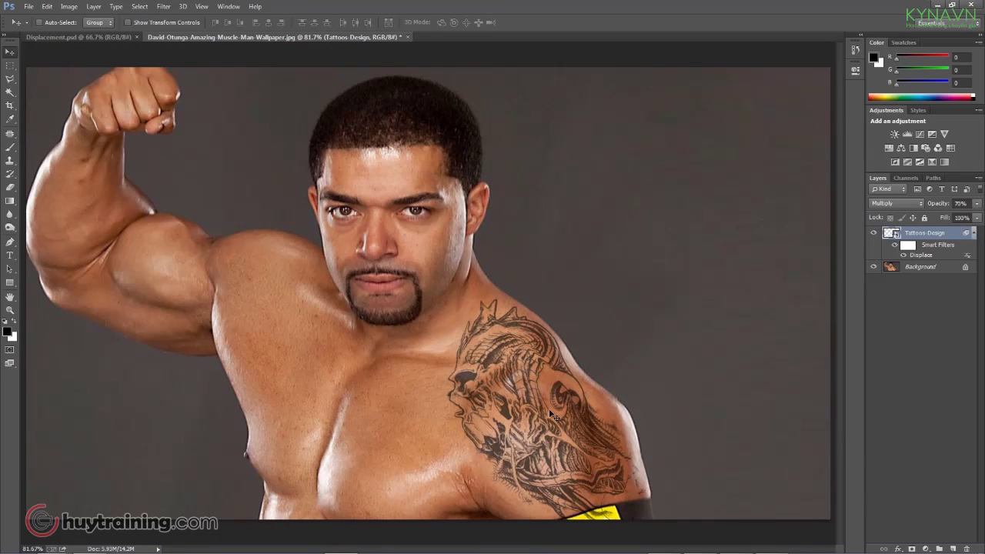
pyautogui.scroll(1, 387, 427)
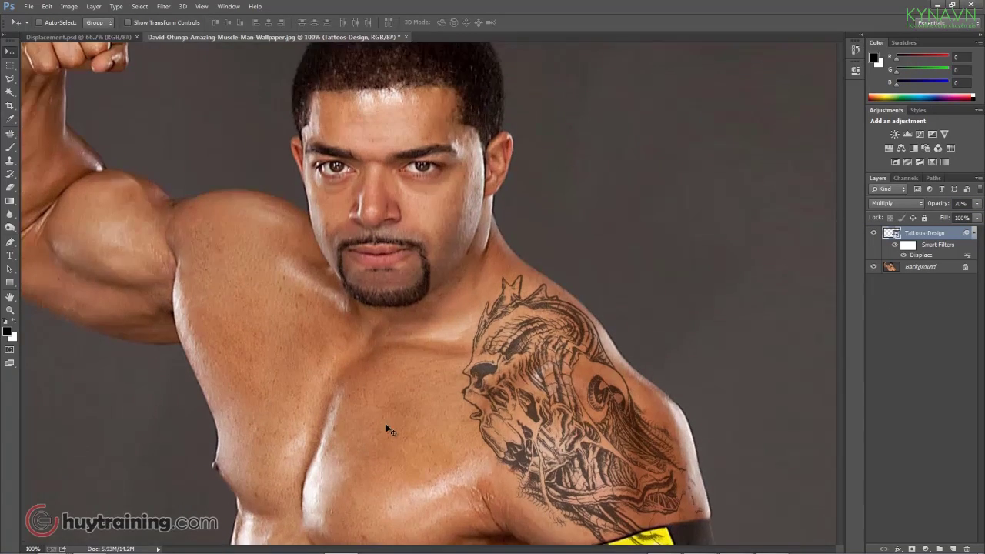
pyautogui.scroll(-2, 387, 429)
pyautogui.scroll(1, 471, 404)
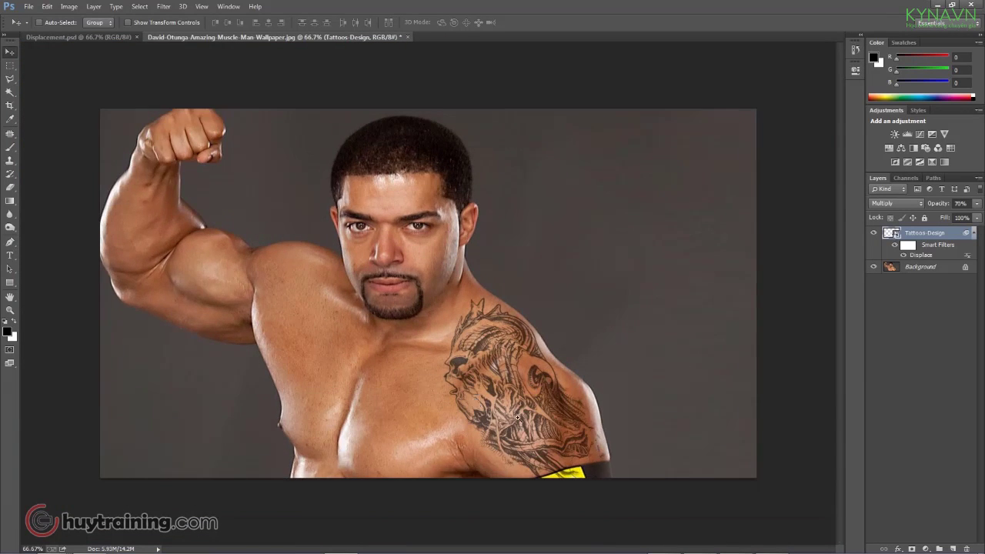
pyautogui.scroll(1, 454, 369)
pyautogui.scroll(-1, 443, 323)
pyautogui.scroll(1, 509, 404)
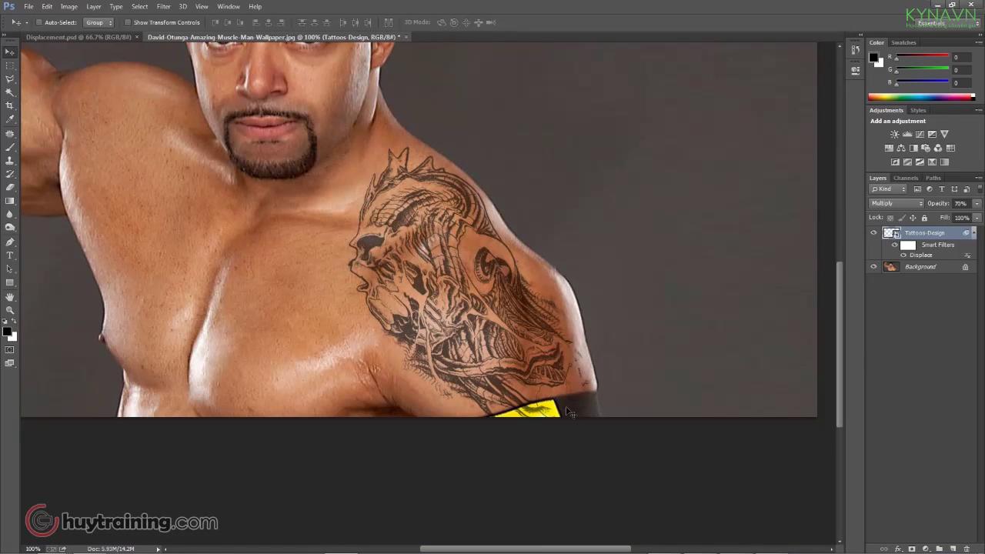
pyautogui.moveTo(464, 306); pyautogui.dragTo(475, 308)
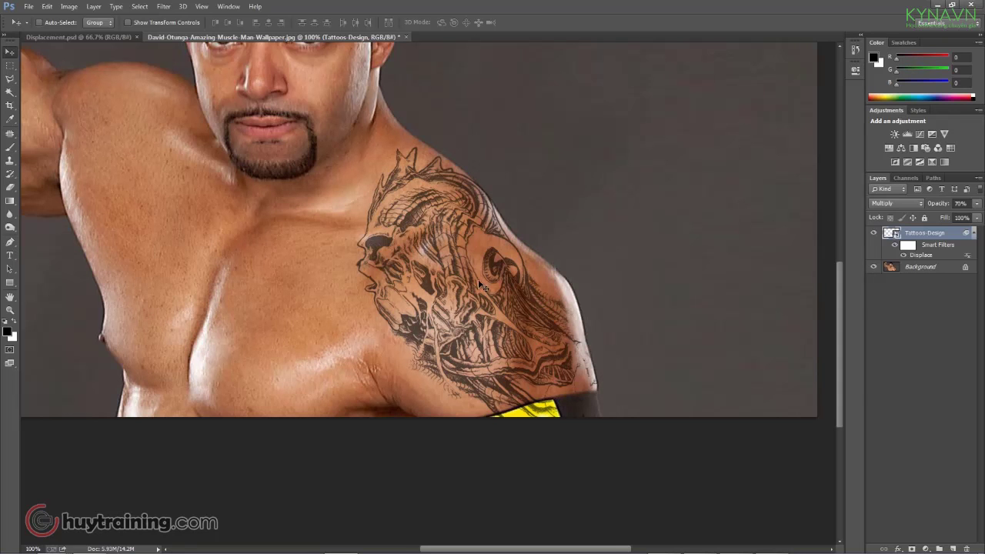
pyautogui.moveTo(484, 286); pyautogui.dragTo(464, 268)
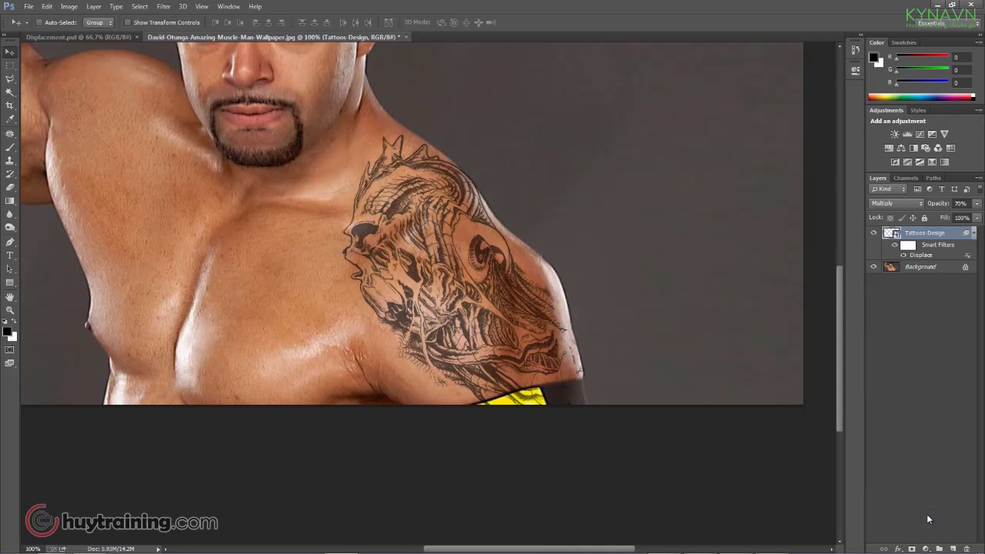
# Add a layer mask to the tattoo and brush out the lines over the yellow shorts.
pyautogui.click(912, 549)
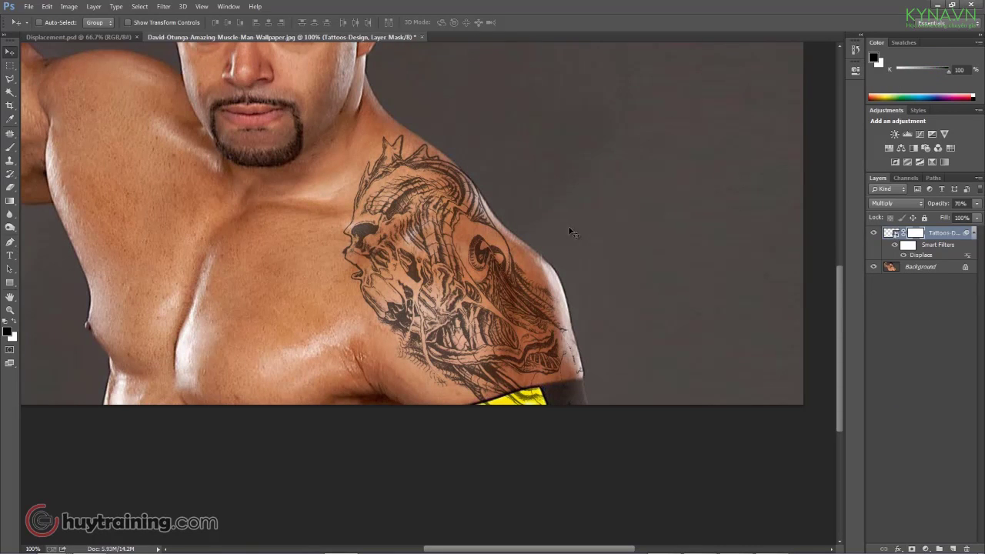
pyautogui.press('b')
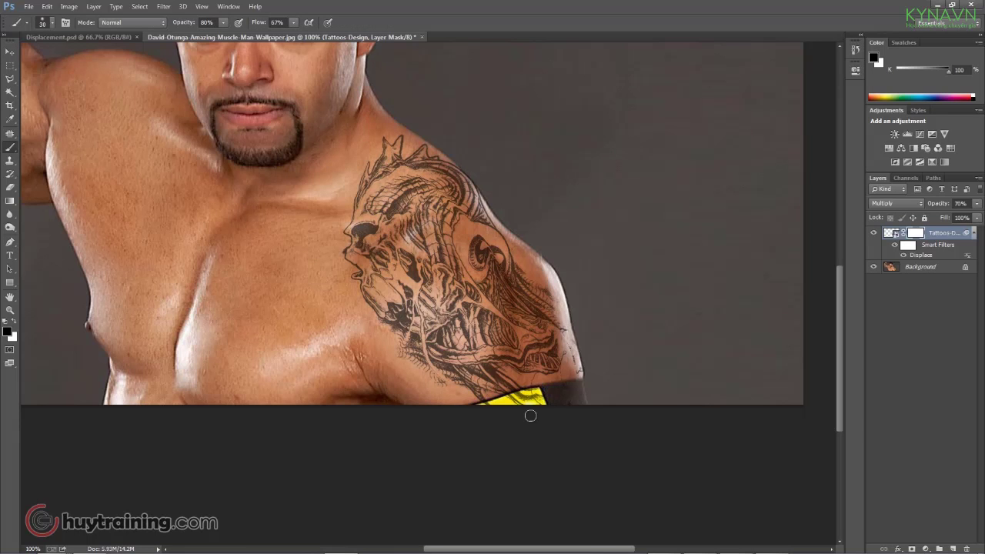
pyautogui.scroll(1, 531, 415)
pyautogui.moveTo(587, 397); pyautogui.dragTo(454, 388)
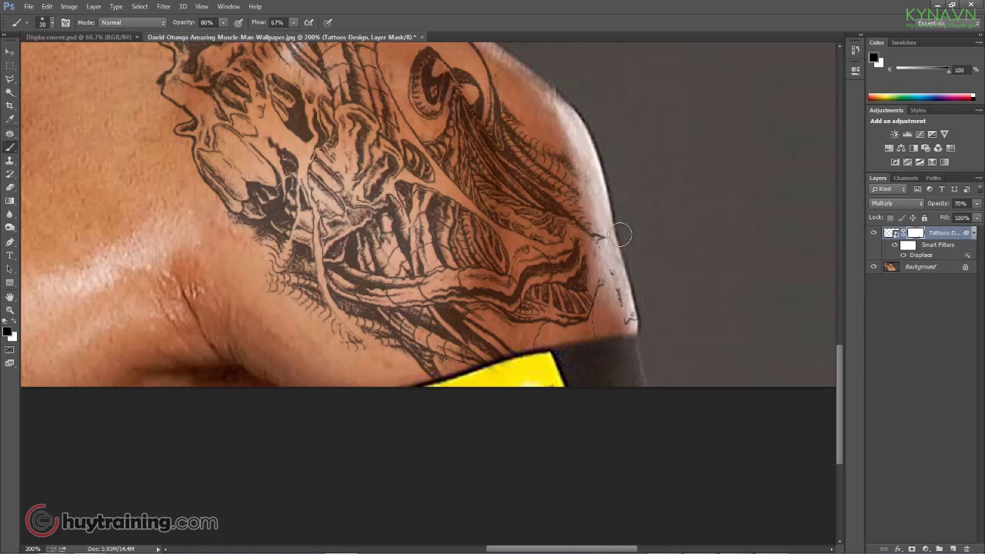
pyautogui.scroll(3, 633, 316)
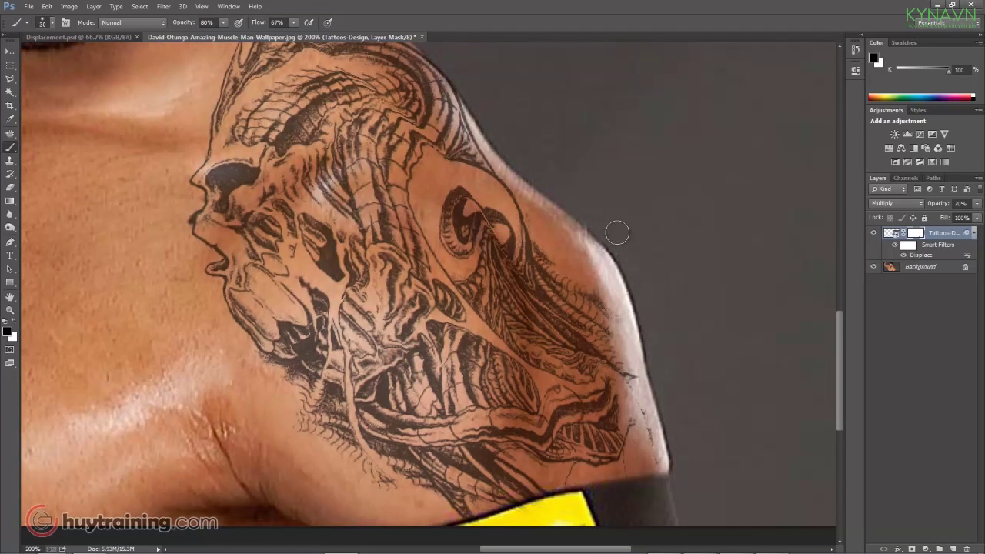
pyautogui.hotkey('ctrl', '-')
pyautogui.hotkey('ctrl', '-')
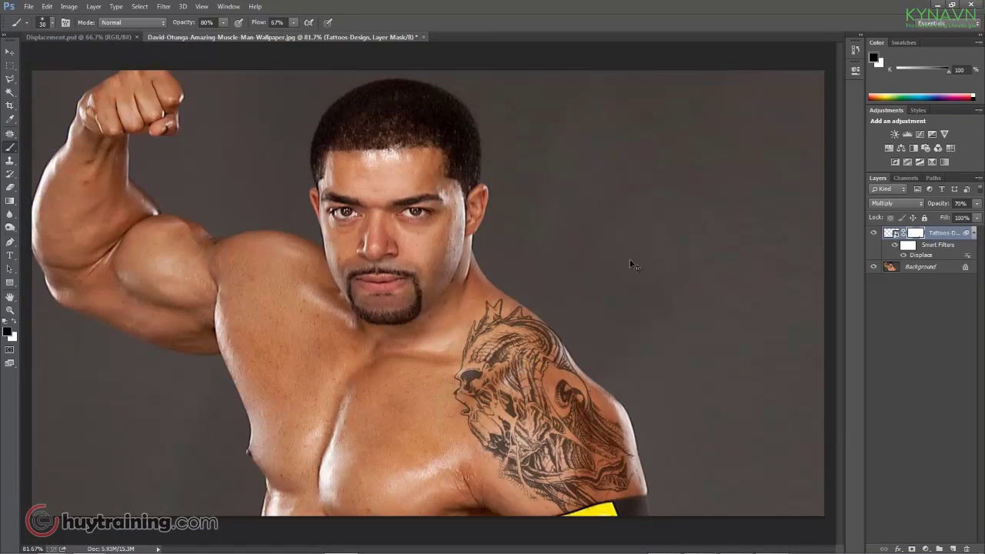
pyautogui.scroll(1, 375, 430)
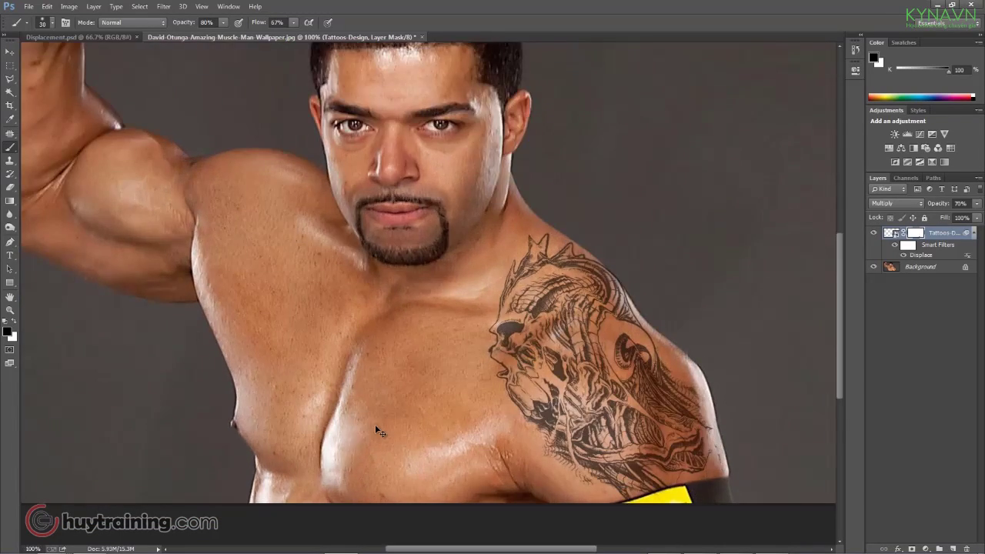
pyautogui.scroll(-1, 375, 427)
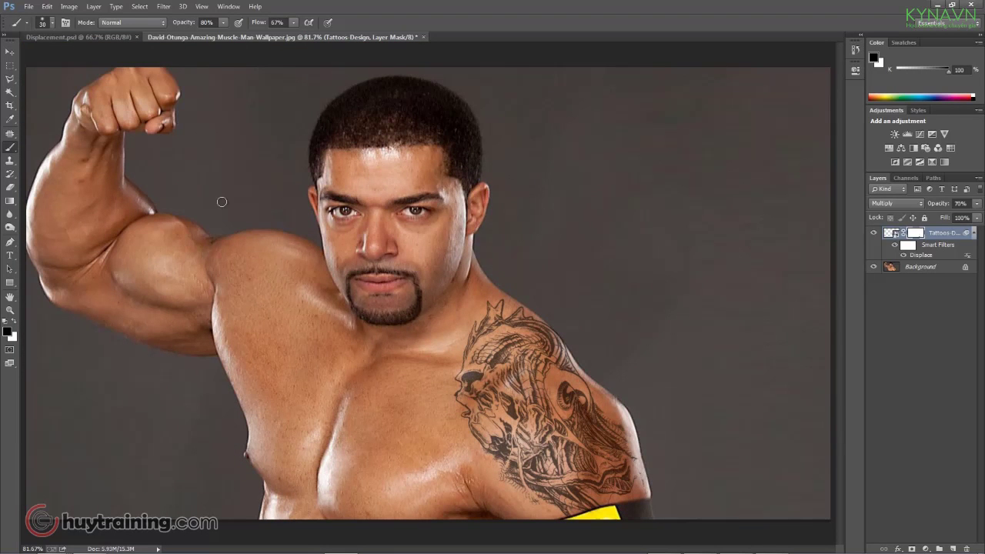
# Place Tattoos.jpg onto the chest, rotated about 22° clockwise.
pyautogui.click(29, 6)
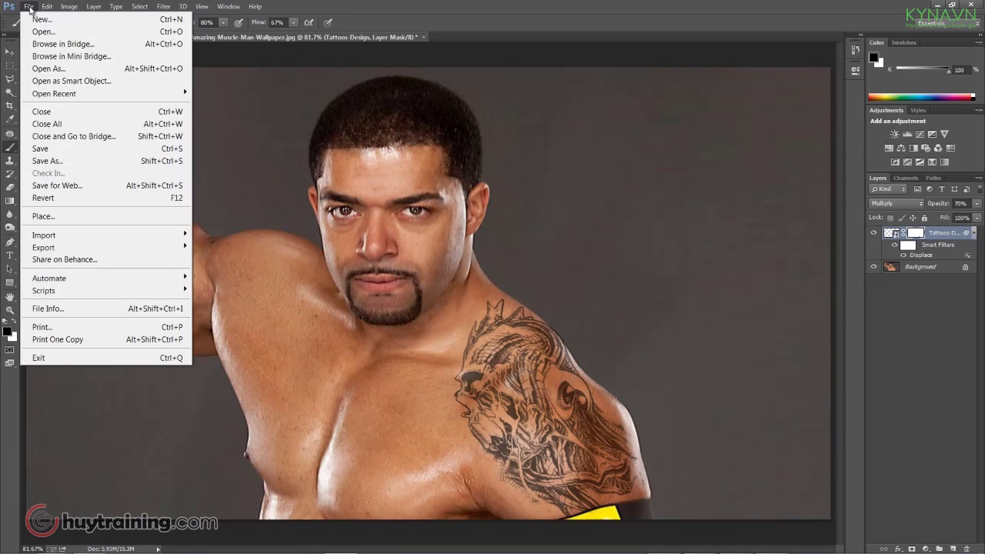
pyautogui.click(68, 216)
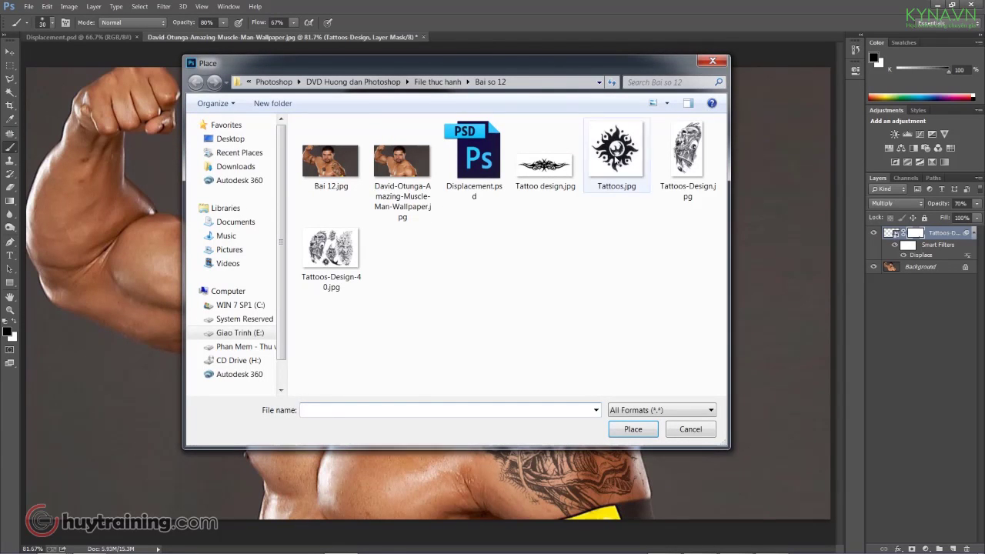
pyautogui.doubleClick(616, 150)
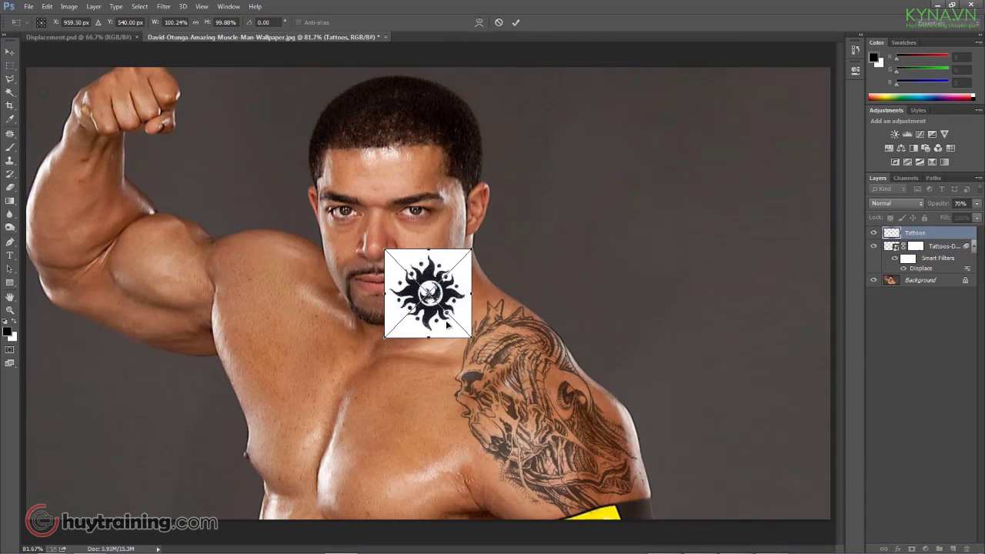
pyautogui.moveTo(447, 324); pyautogui.dragTo(366, 444)
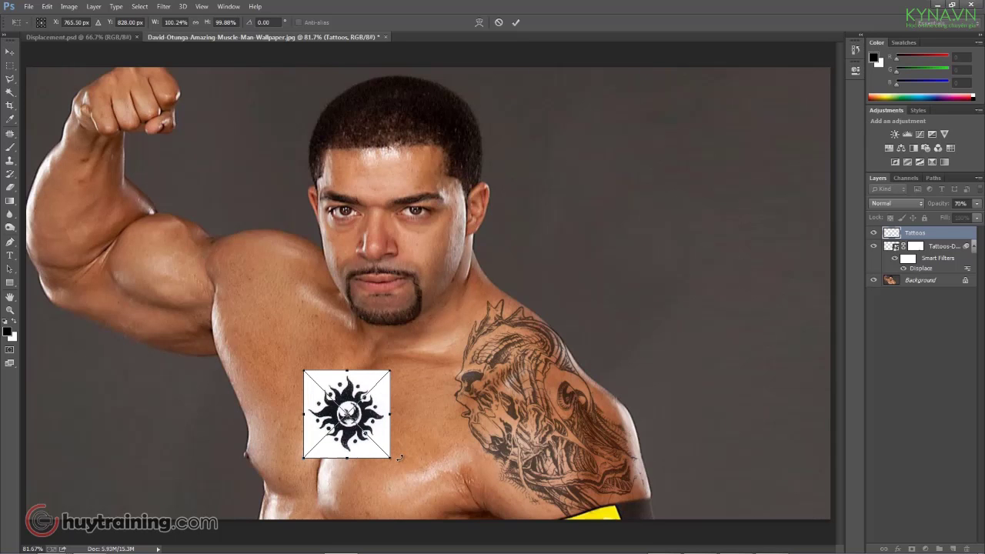
pyautogui.moveTo(399, 458); pyautogui.dragTo(380, 474)
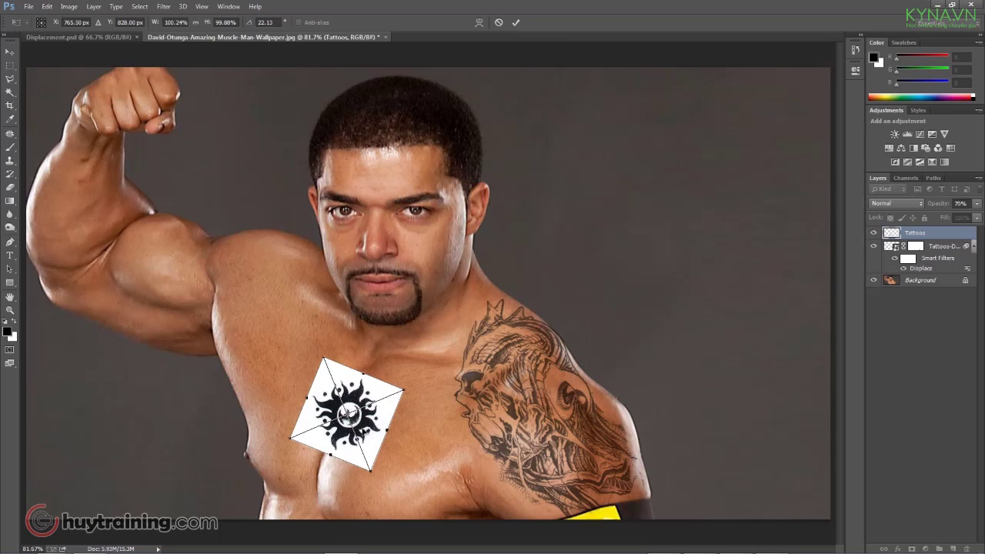
pyautogui.moveTo(350, 416); pyautogui.dragTo(347, 413)
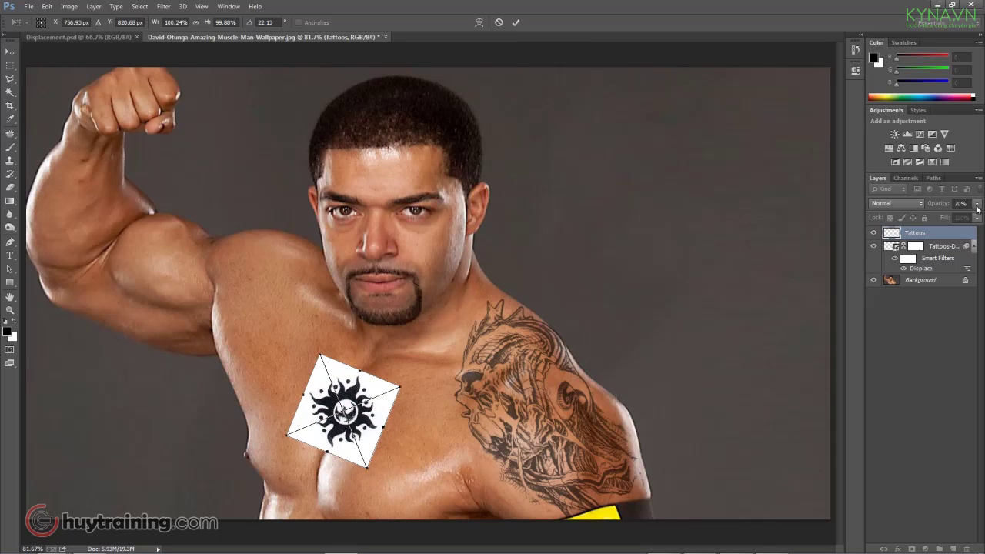
# Lower the sun tattoo to 28% opacity to line it up, then commit the placement.
pyautogui.moveTo(978, 209); pyautogui.dragTo(942, 214)
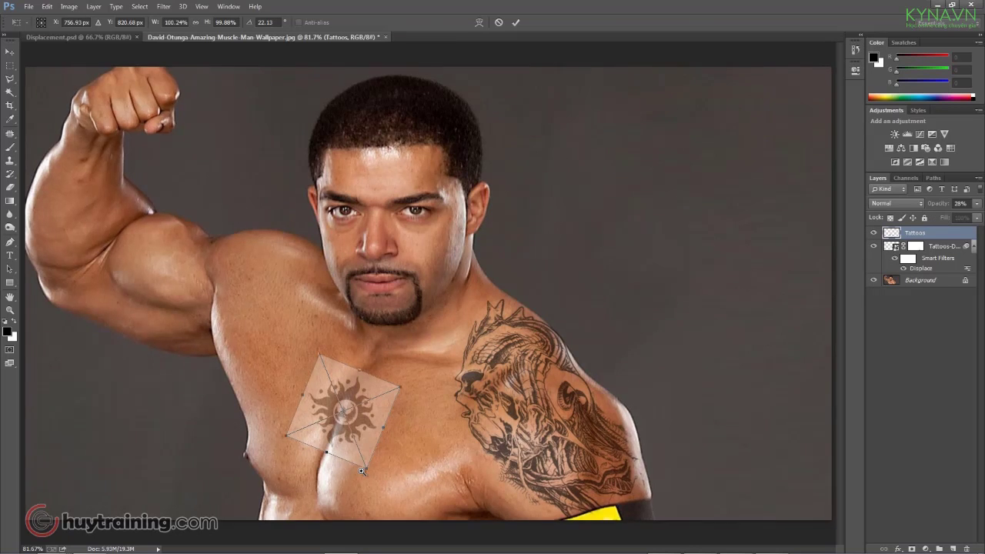
pyautogui.scroll(1, 362, 471)
pyautogui.scroll(1, 357, 462)
pyautogui.scroll(1, 354, 323)
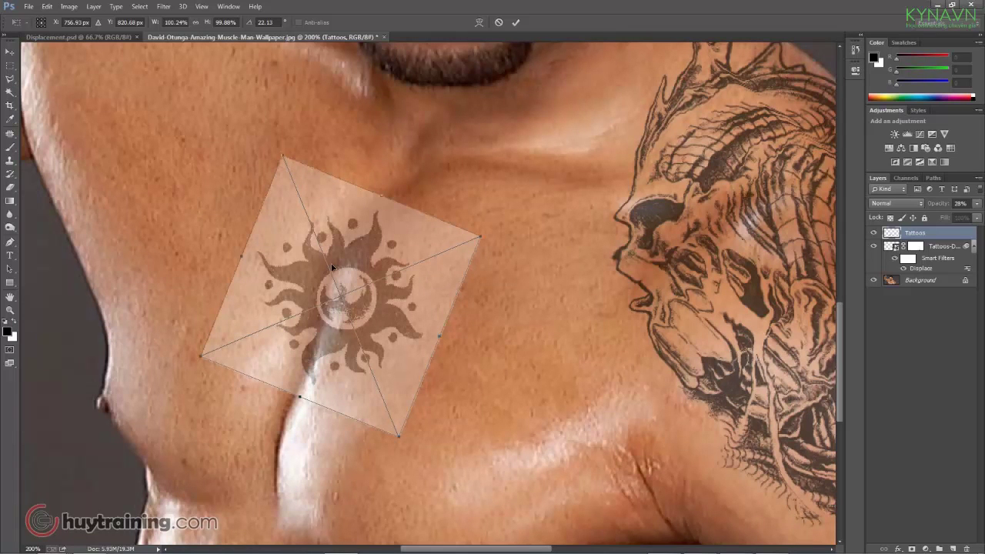
pyautogui.press('Return')
pyautogui.click(976, 204)
# Restore the sun tattoo to 100% opacity and set it to Multiply.
pyautogui.moveTo(944, 218); pyautogui.dragTo(978, 219)
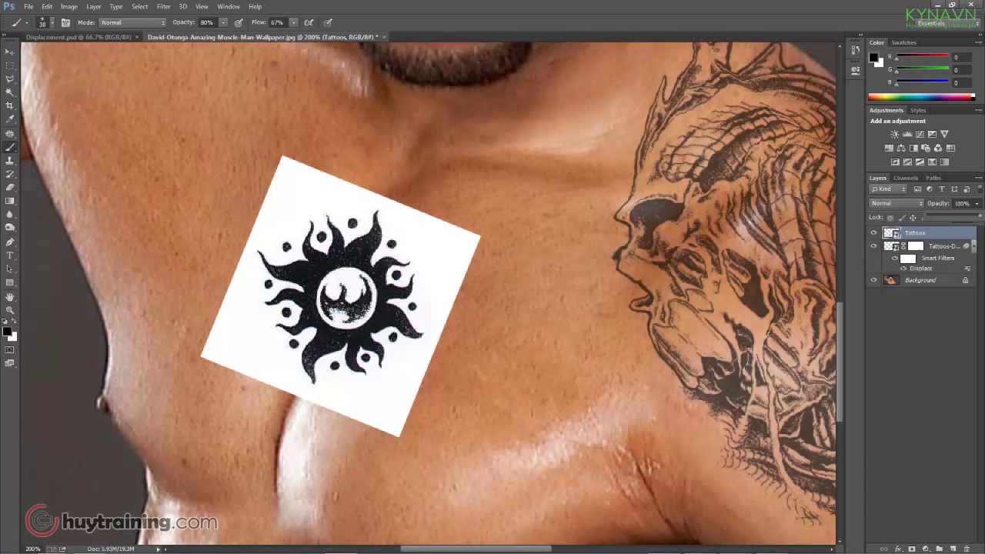
pyautogui.click(899, 204)
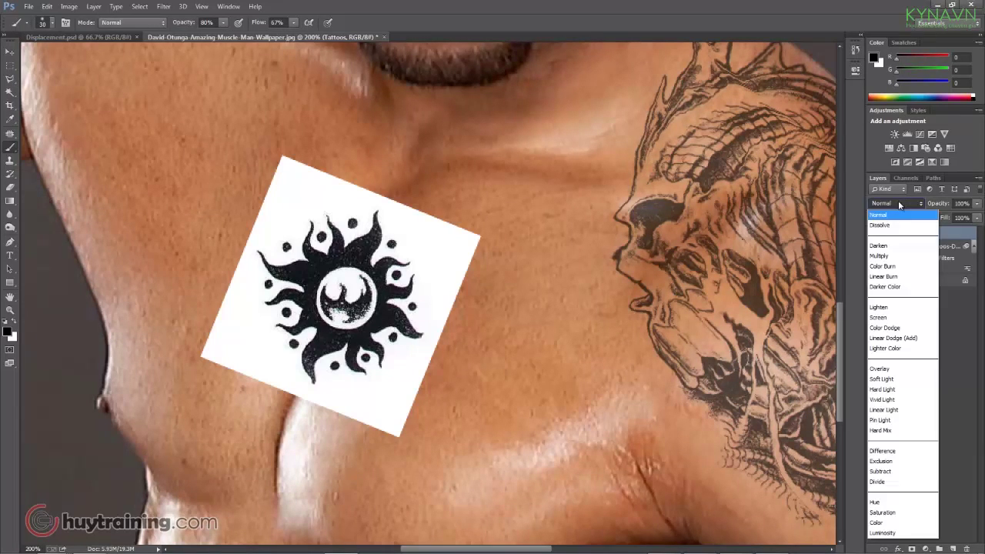
pyautogui.click(881, 256)
pyautogui.scroll(-1, 394, 319)
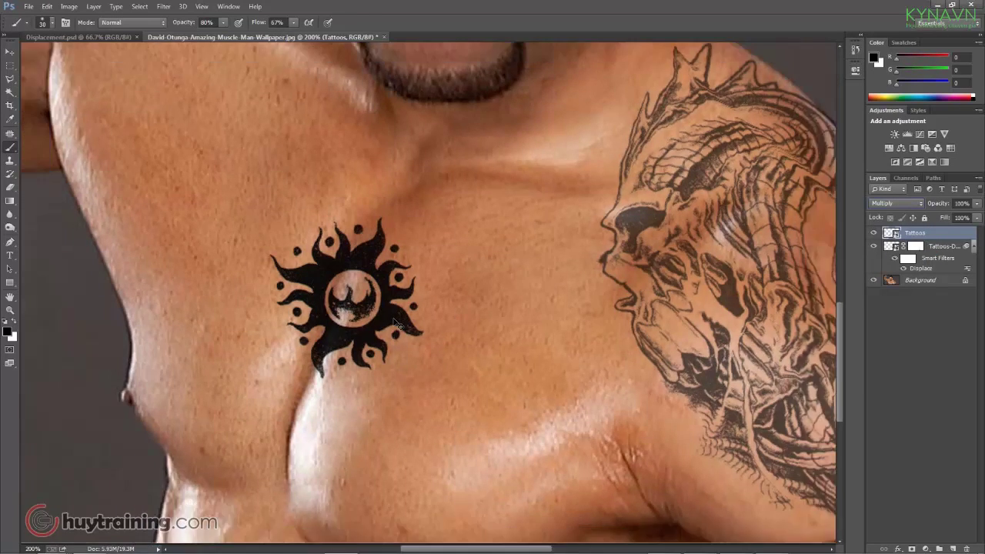
pyautogui.scroll(-2, 394, 318)
pyautogui.scroll(3, 378, 293)
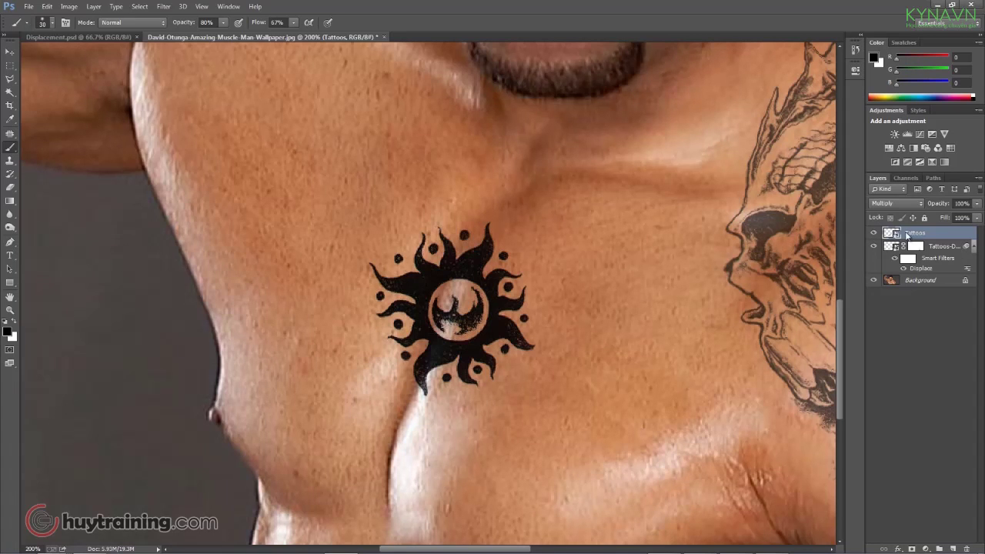
# Apply Displace to the sun tattoo using the Displacement.psd map.
pyautogui.click(163, 6)
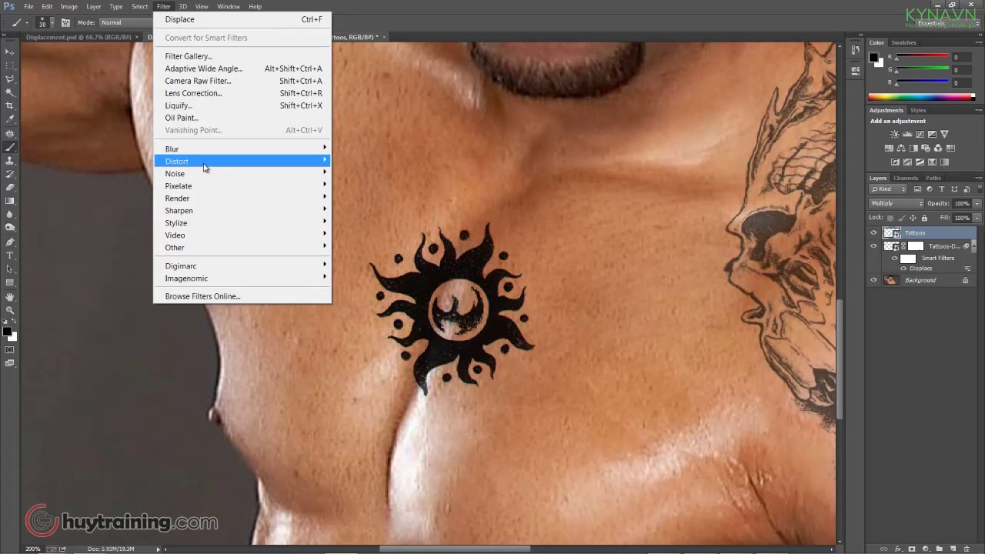
pyautogui.moveTo(176, 160)
pyautogui.click(363, 162)
pyautogui.click(697, 173)
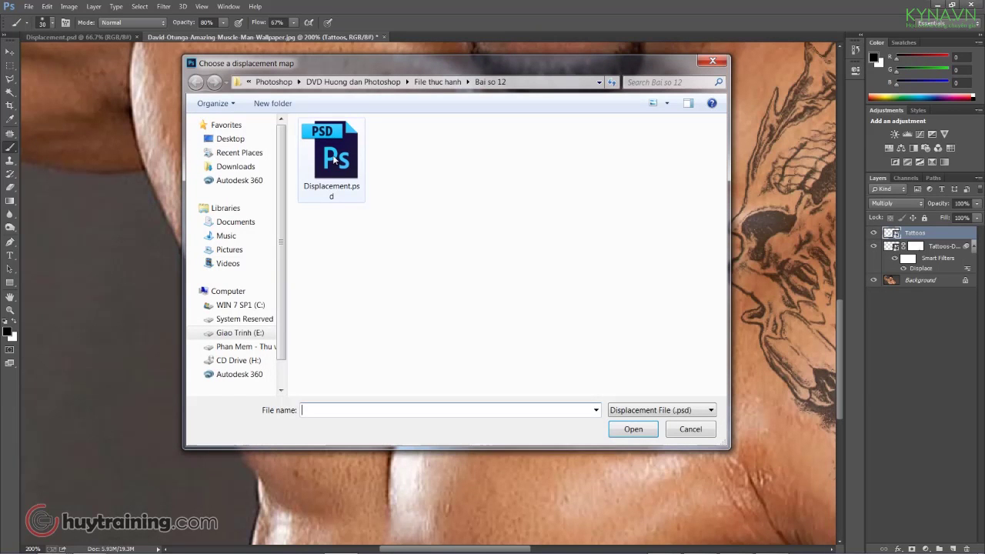
pyautogui.click(335, 158)
pyautogui.click(631, 428)
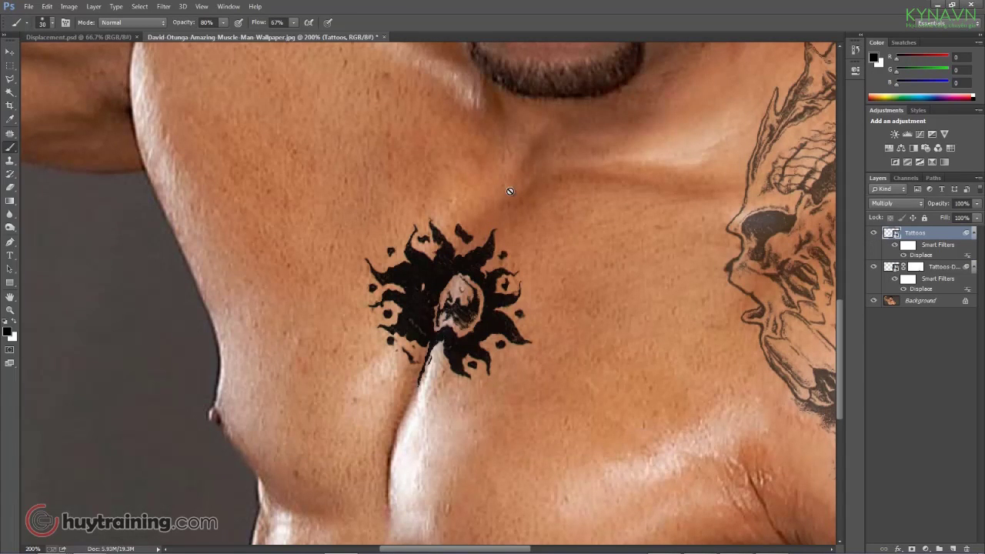
pyautogui.hotkey('ctrl', '-')
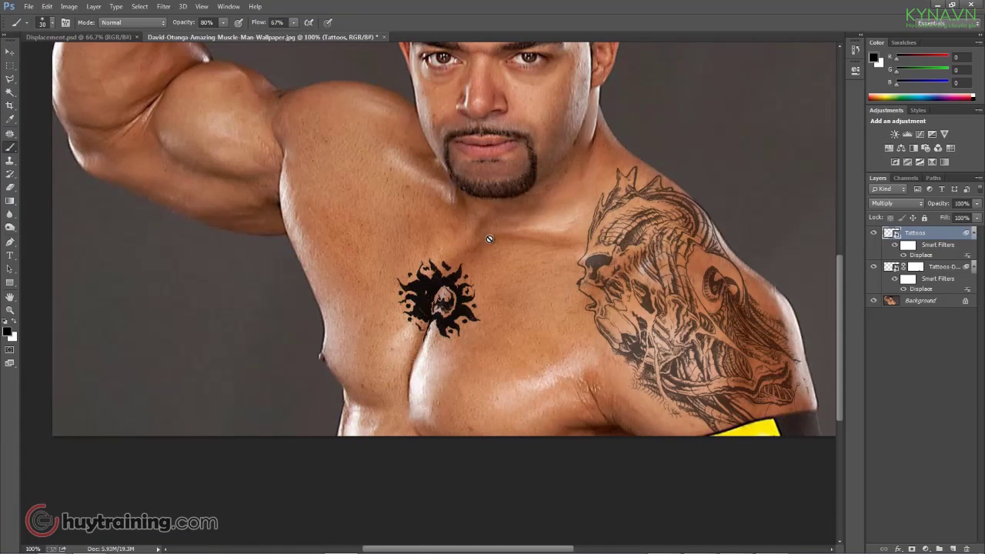
# Lower the chest tattoo's opacity to about 72% and nudge it slightly down-left.
pyautogui.press('v')
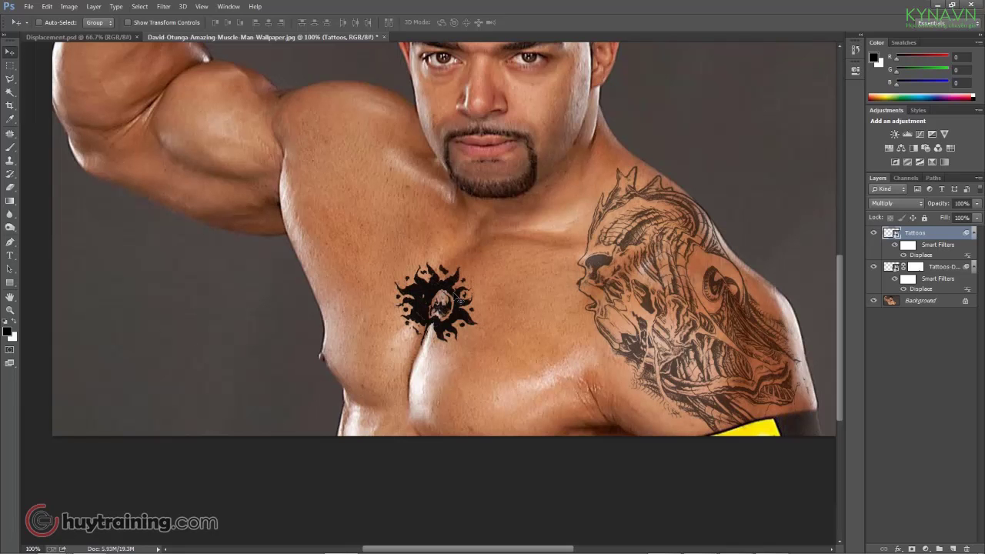
pyautogui.hotkey('ctrl', '-')
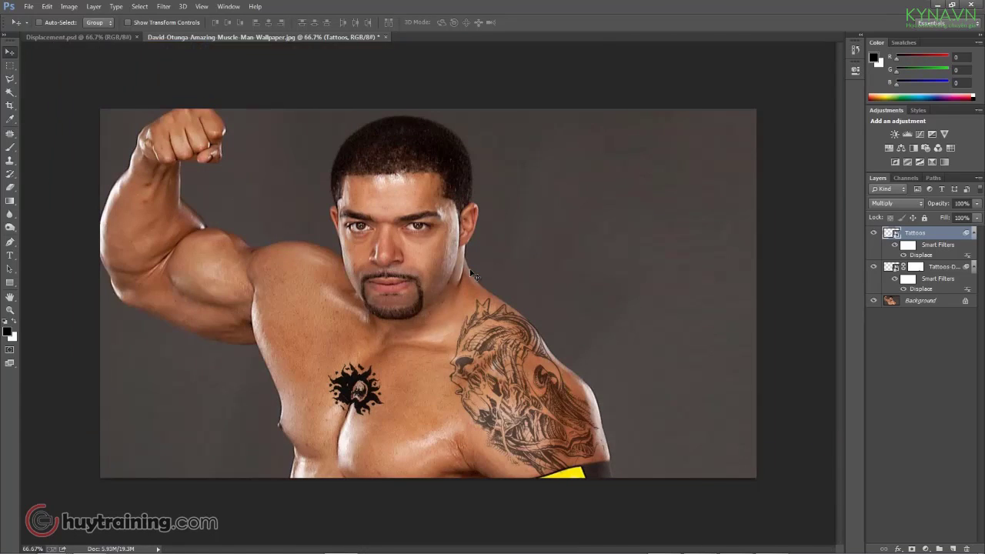
pyautogui.scroll(1, 336, 393)
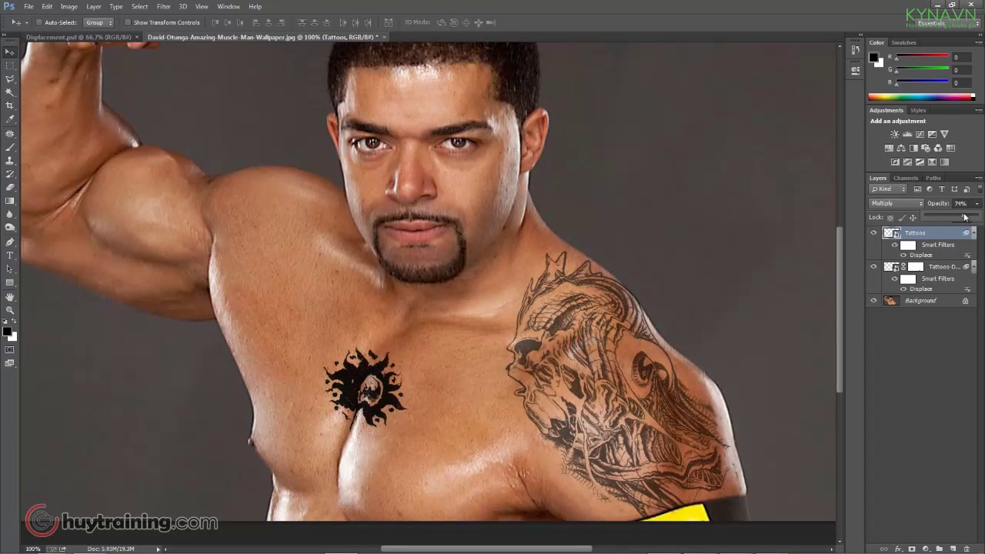
pyautogui.moveTo(976, 203); pyautogui.dragTo(960, 217)
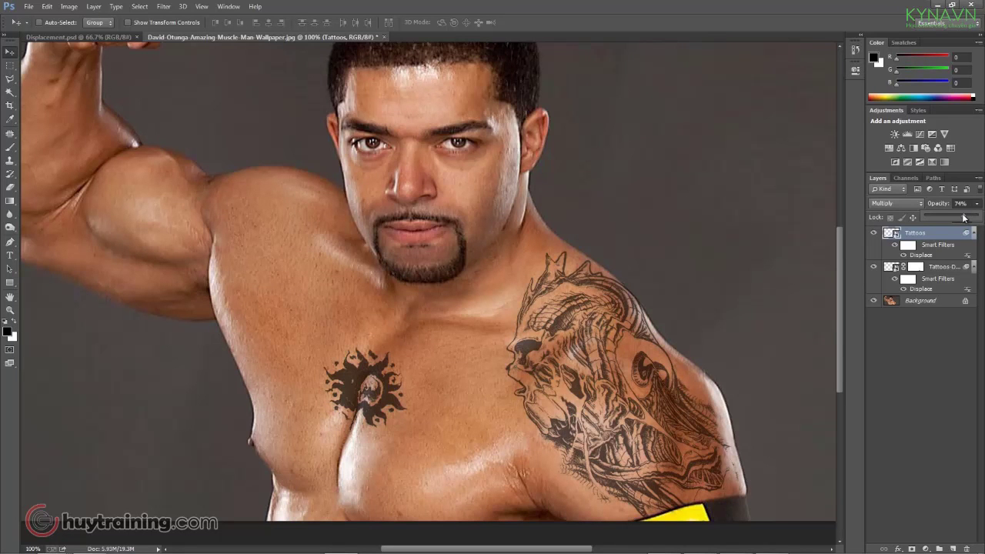
pyautogui.click(393, 408)
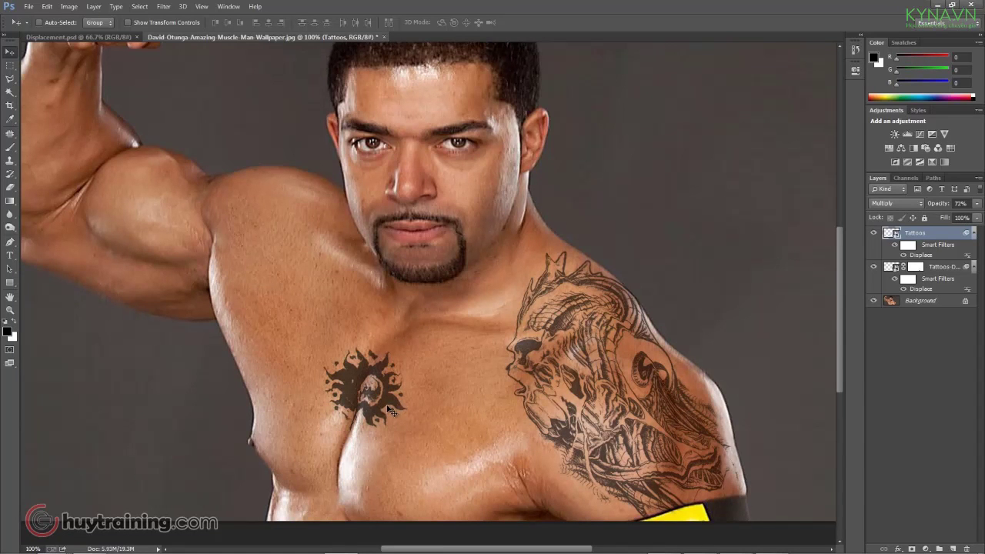
pyautogui.moveTo(393, 409); pyautogui.dragTo(391, 411)
# Enlarge the chest tattoo to about 137%, reposition it, and reapply the Displace filter.
pyautogui.hotkey('ctrl', 't')
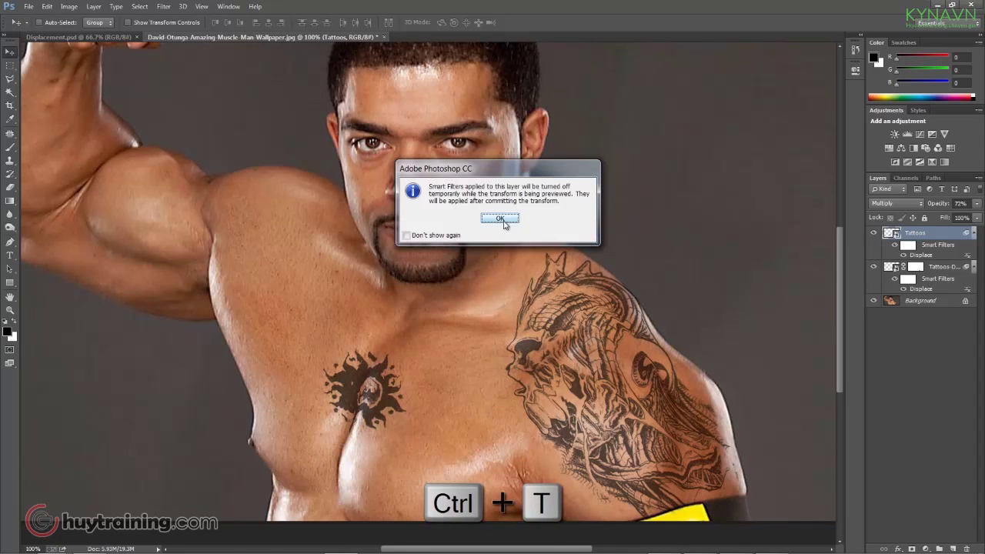
pyautogui.click(501, 249)
pyautogui.moveTo(417, 380); pyautogui.dragTo(419, 401)
pyautogui.moveTo(437, 364); pyautogui.dragTo(478, 347)
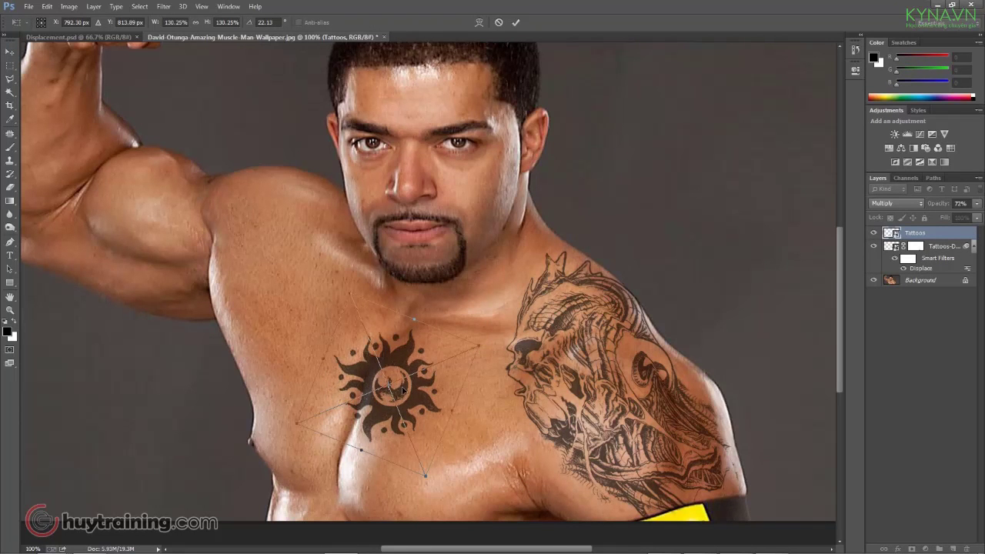
pyautogui.moveTo(402, 390); pyautogui.dragTo(367, 392)
pyautogui.moveTo(459, 348); pyautogui.dragTo(466, 342)
pyautogui.moveTo(371, 389); pyautogui.dragTo(385, 394)
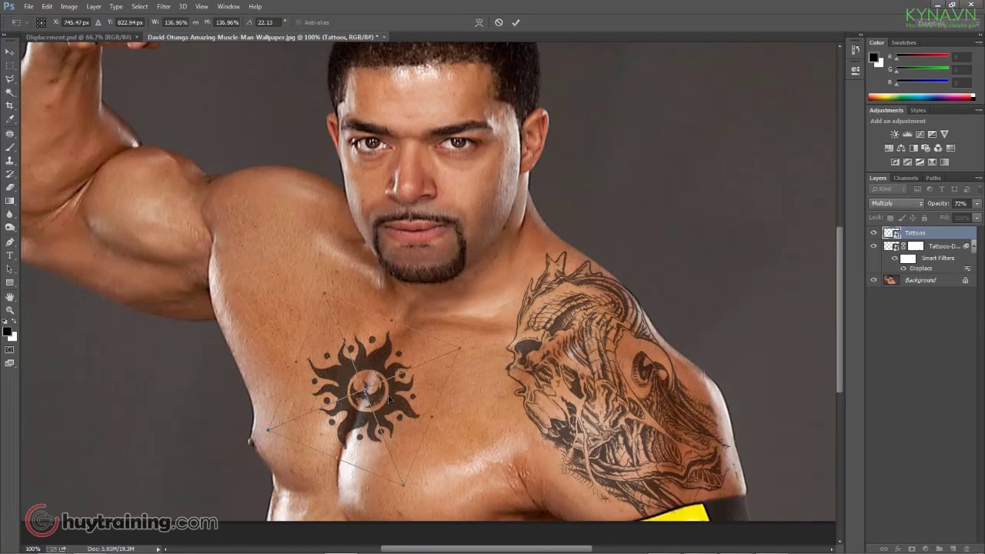
pyautogui.press('Return')
pyautogui.hotkey('ctrl', 'f')
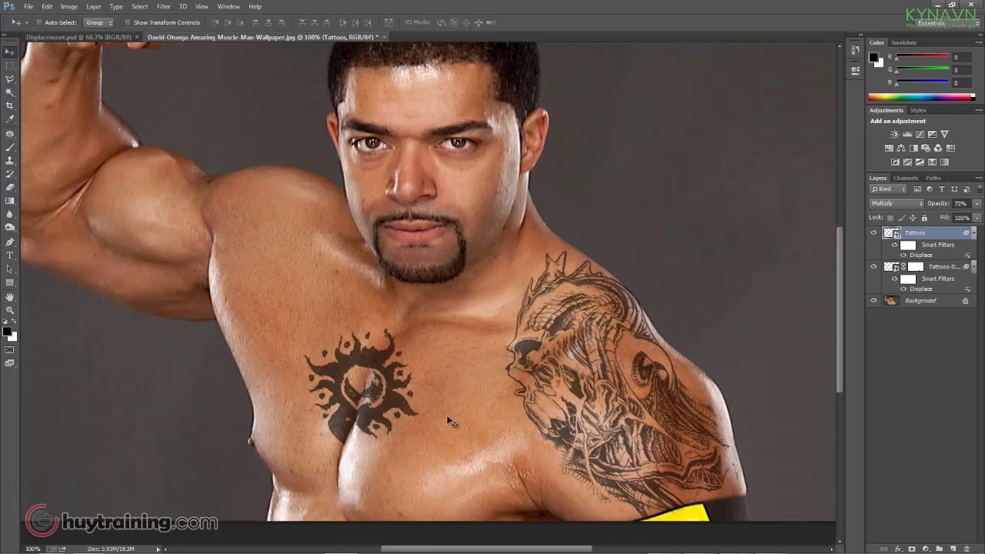
# Fade the chest tattoo to 65% opacity.
pyautogui.hotkey('ctrl', '0')
pyautogui.scroll(3, 348, 424)
pyautogui.scroll(-1, 348, 424)
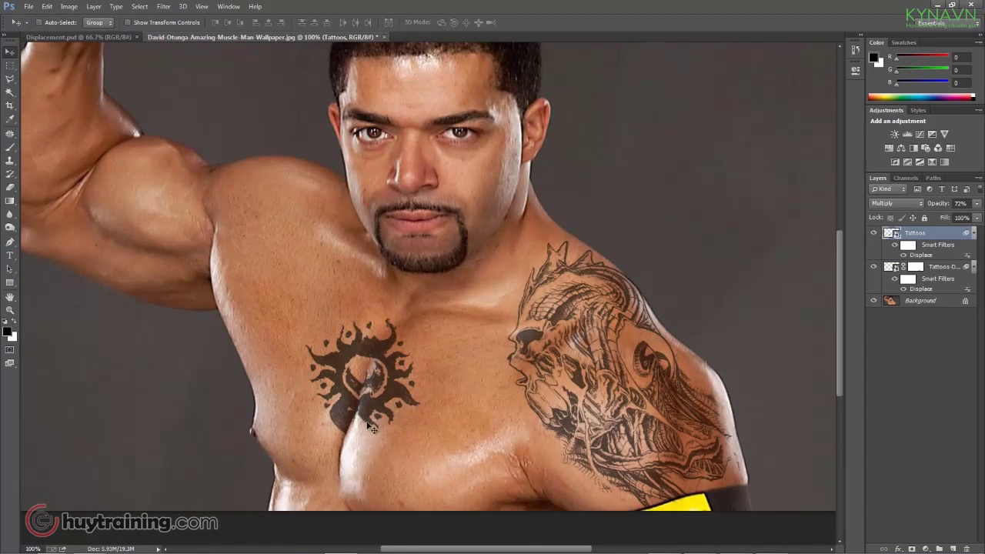
pyautogui.scroll(-1, 374, 378)
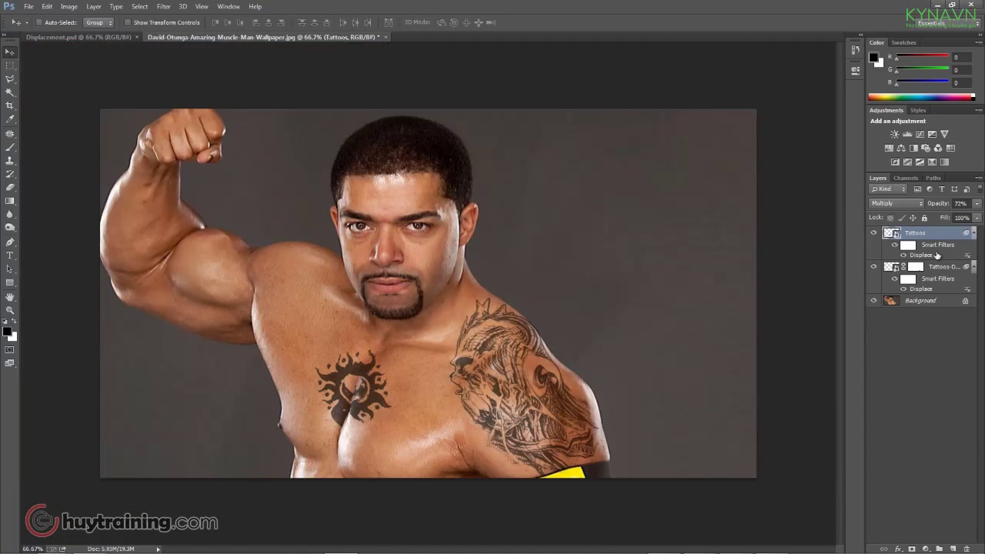
pyautogui.moveTo(978, 204); pyautogui.dragTo(958, 218)
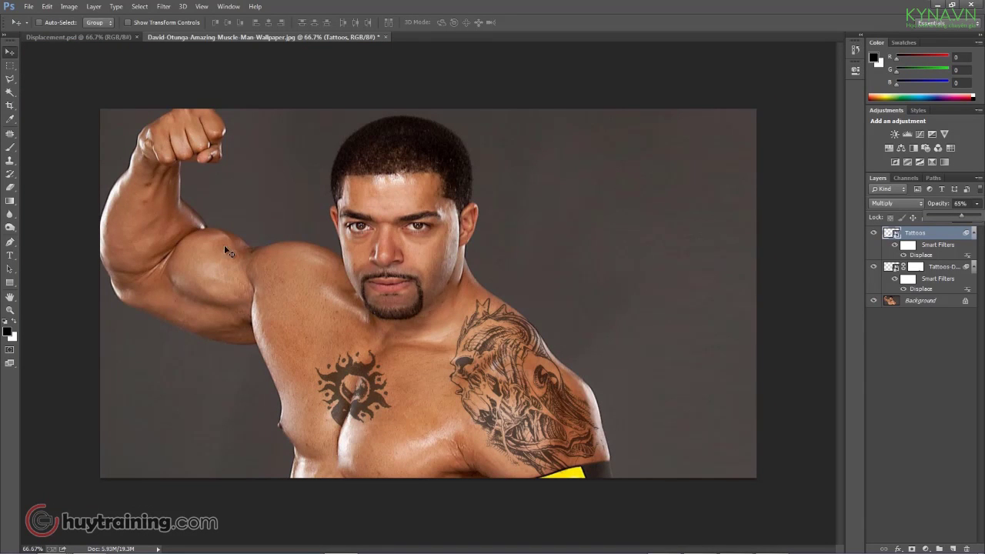
# Place Tattoo design.jpg on the bicep rotated about -66°, blended with Multiply.
pyautogui.click(27, 8)
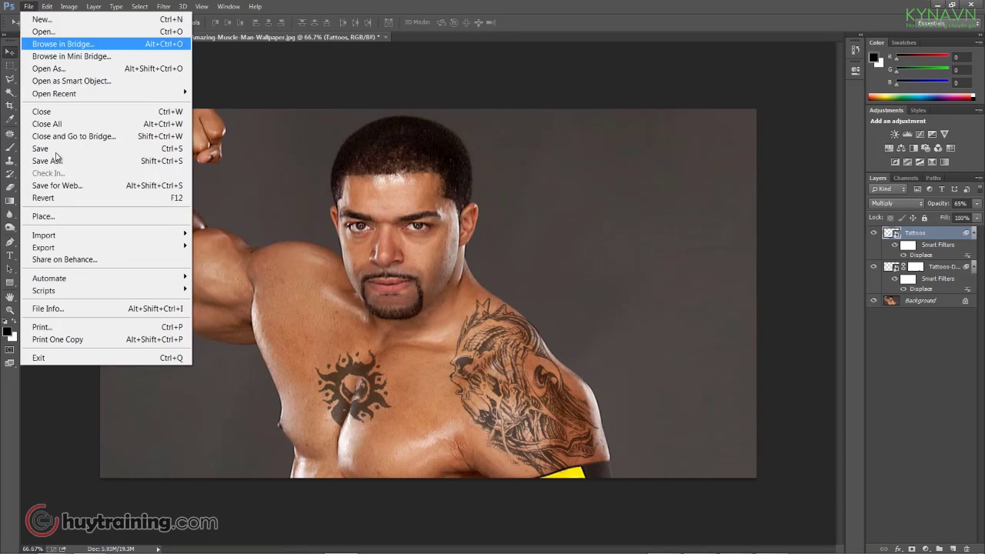
pyautogui.click(57, 215)
pyautogui.doubleClick(544, 165)
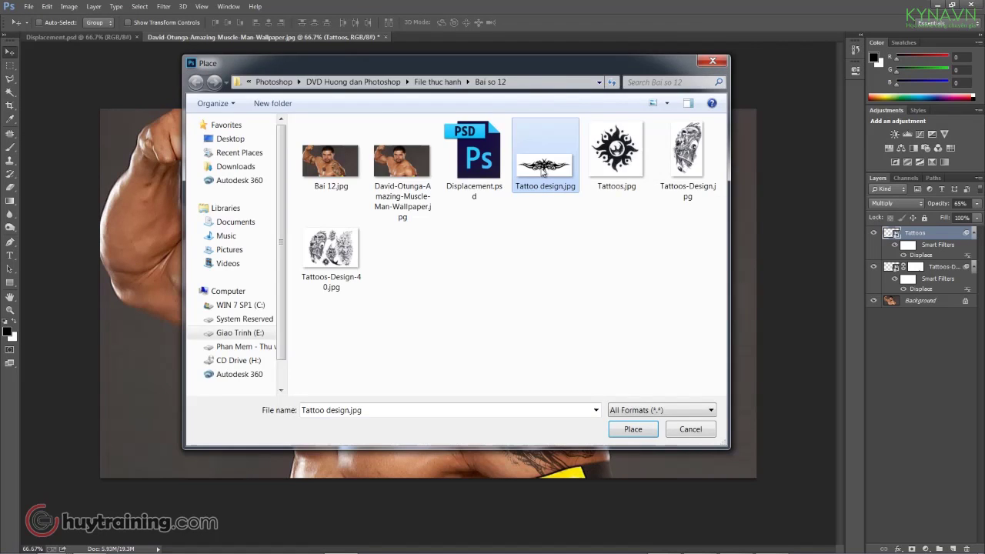
pyautogui.moveTo(328, 320); pyautogui.dragTo(277, 331)
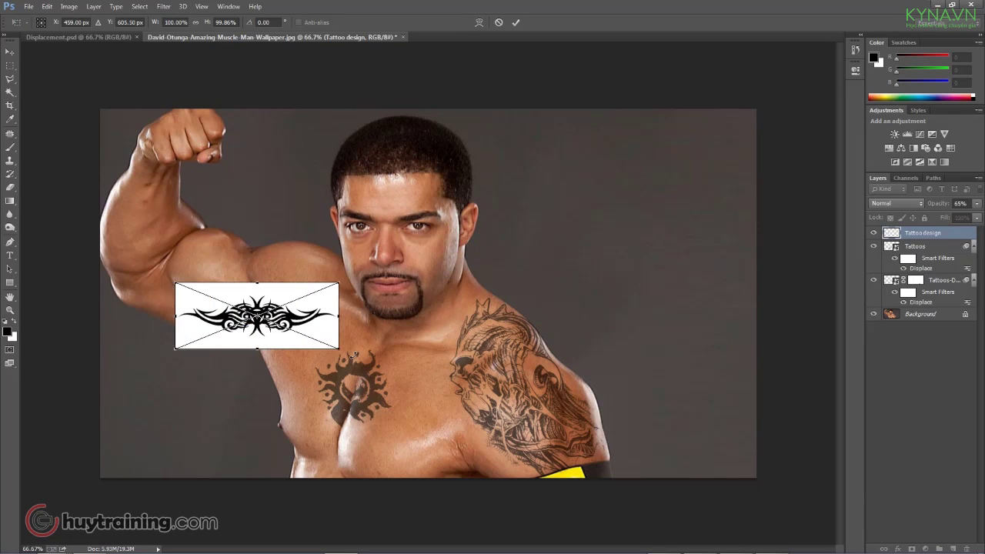
pyautogui.moveTo(354, 346); pyautogui.dragTo(377, 207)
pyautogui.moveTo(260, 247); pyautogui.dragTo(234, 214)
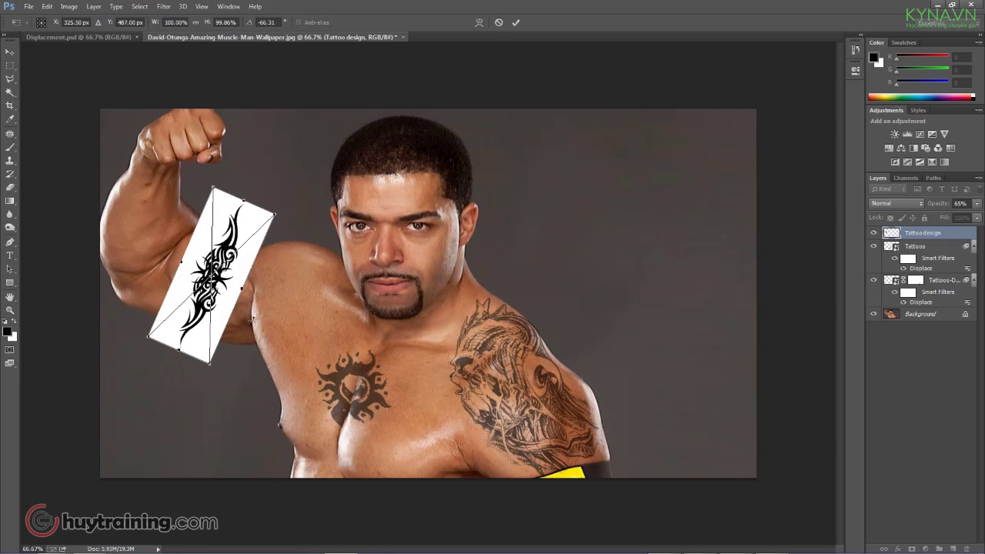
pyautogui.press('Return')
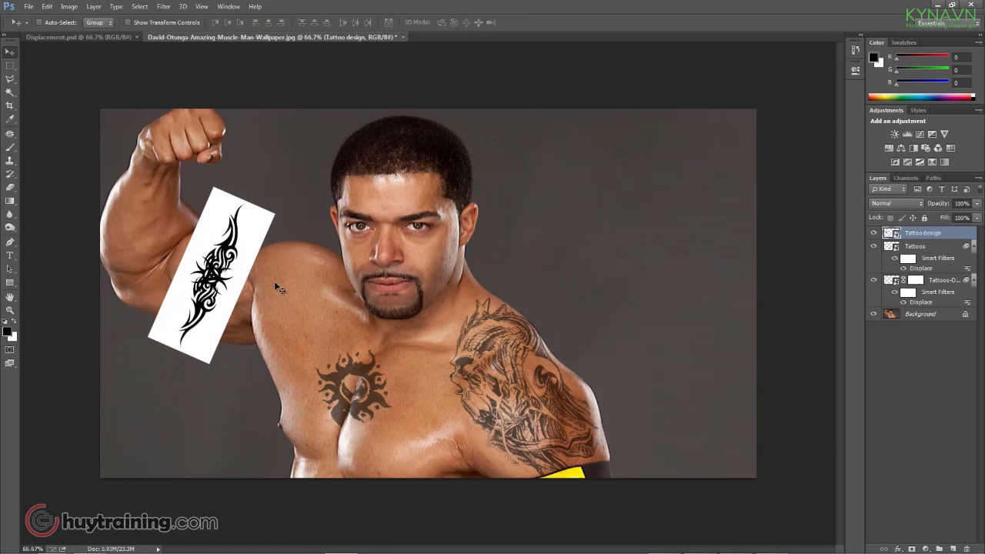
pyautogui.click(906, 205)
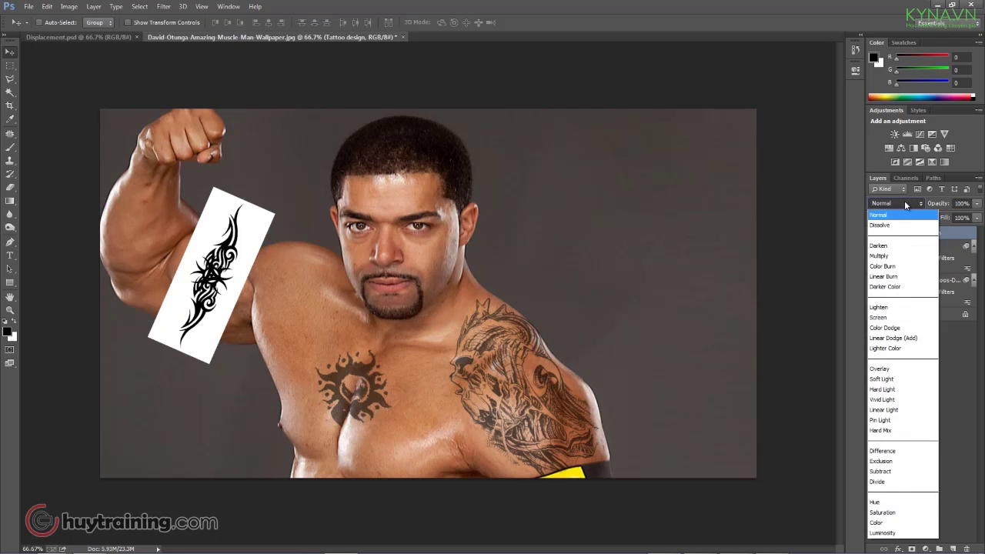
pyautogui.click(896, 257)
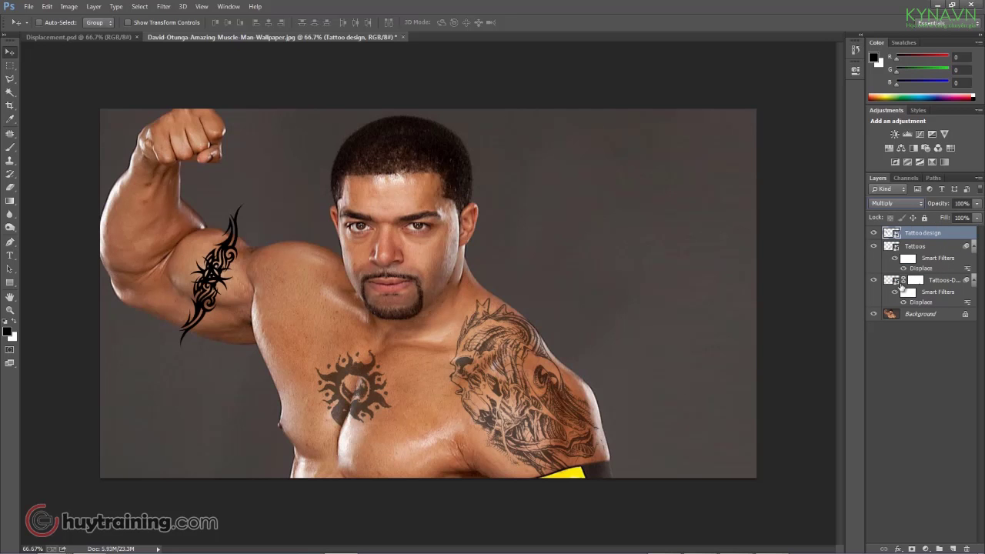
# Lower the bicep tattoo's opacity to 54%.
pyautogui.click(978, 203)
pyautogui.moveTo(967, 219); pyautogui.dragTo(955, 220)
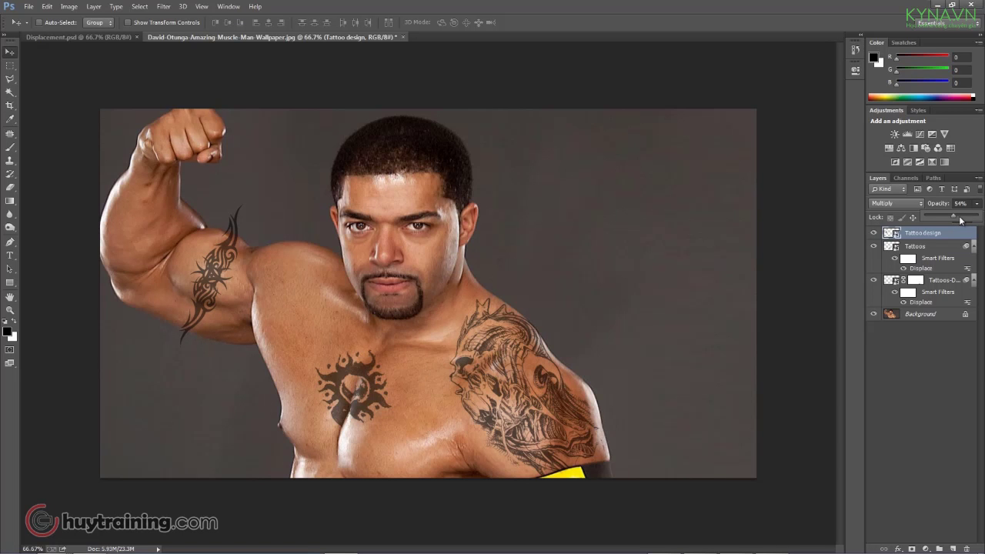
pyautogui.hotkey('ctrl', '1')
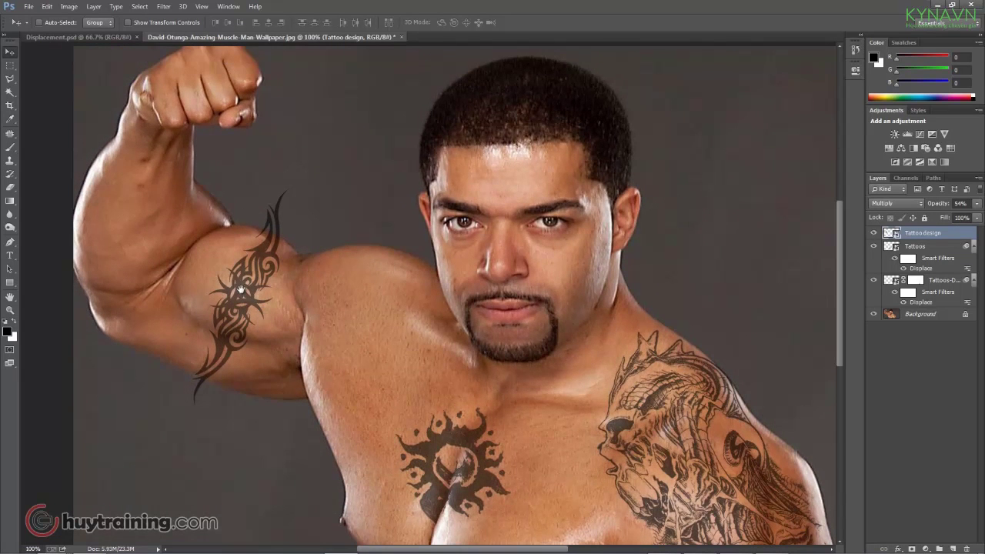
# Apply Displace to the bicep tattoo using the Displacement.psd map.
pyautogui.click(163, 6)
pyautogui.moveTo(177, 161)
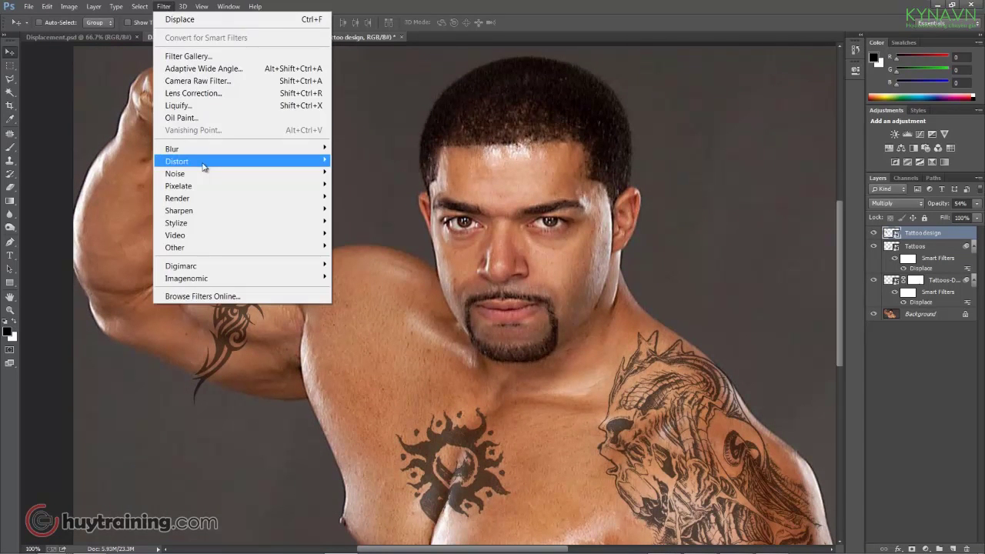
pyautogui.click(368, 162)
pyautogui.click(666, 178)
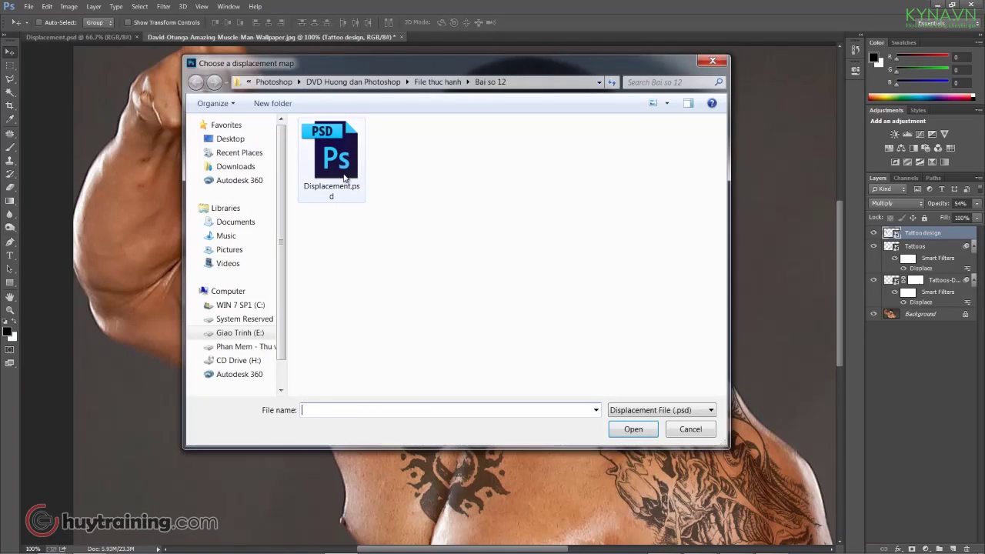
pyautogui.doubleClick(345, 177)
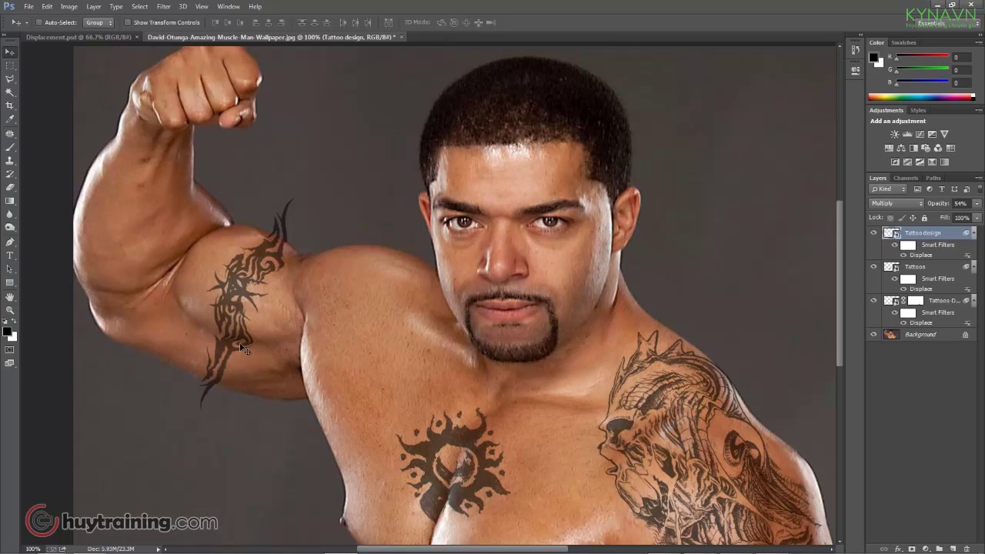
pyautogui.scroll(1, 241, 348)
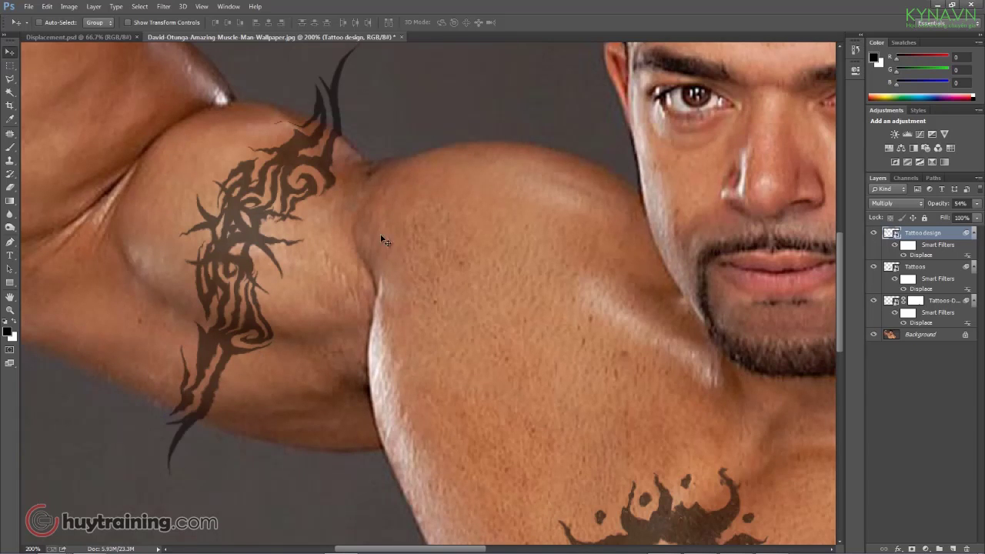
# Add a layer mask to the bicep Tattoo design layer and paint black over the lower tail below the arm.
pyautogui.moveTo(601, 390); pyautogui.dragTo(592, 356)
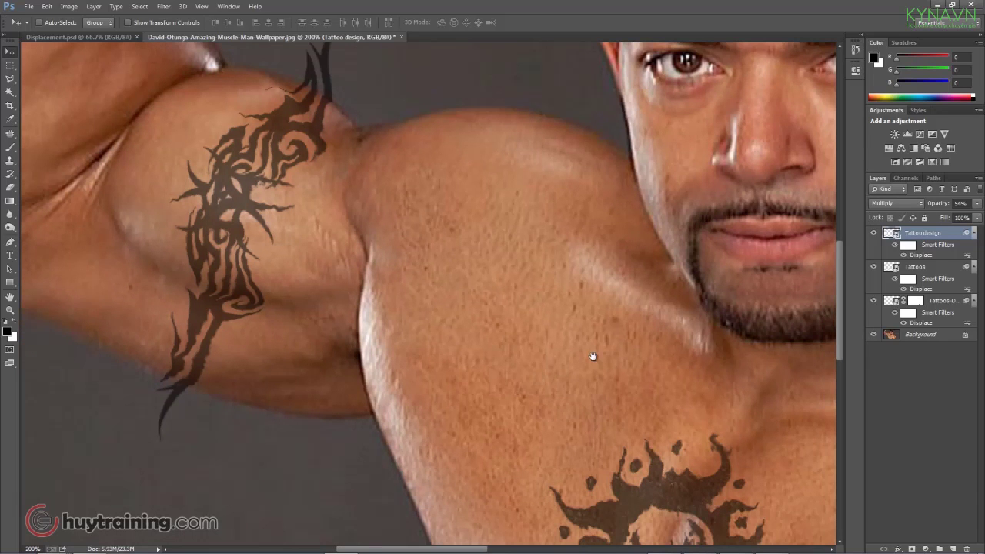
pyautogui.click(912, 548)
pyautogui.moveTo(319, 313)
pyautogui.mouseDown()
pyautogui.moveTo(374, 278)
pyautogui.moveTo(385, 227)
pyautogui.mouseUp()
pyautogui.press('b')
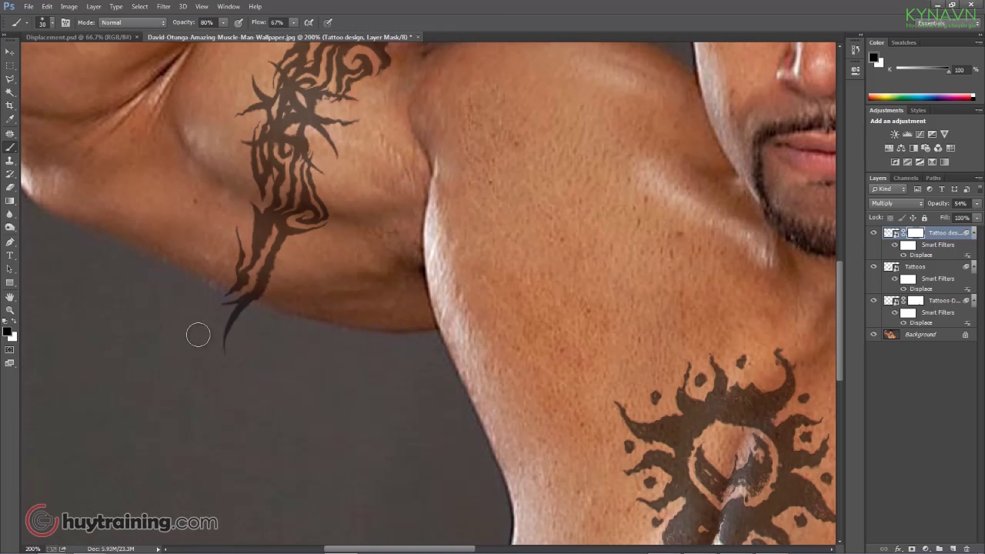
pyautogui.moveTo(218, 301)
pyautogui.mouseDown()
pyautogui.moveTo(250, 317)
pyautogui.moveTo(218, 367)
pyautogui.mouseUp()
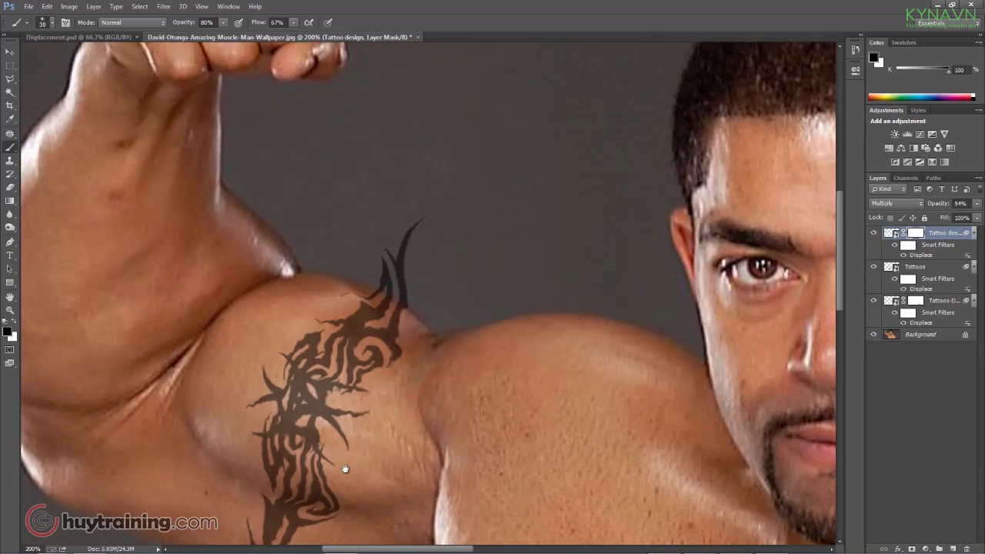
# Mask out the tattoo's thin top tip and remaining spikes, then zoom out to 66.7%.
pyautogui.moveTo(337, 211); pyautogui.dragTo(377, 358)
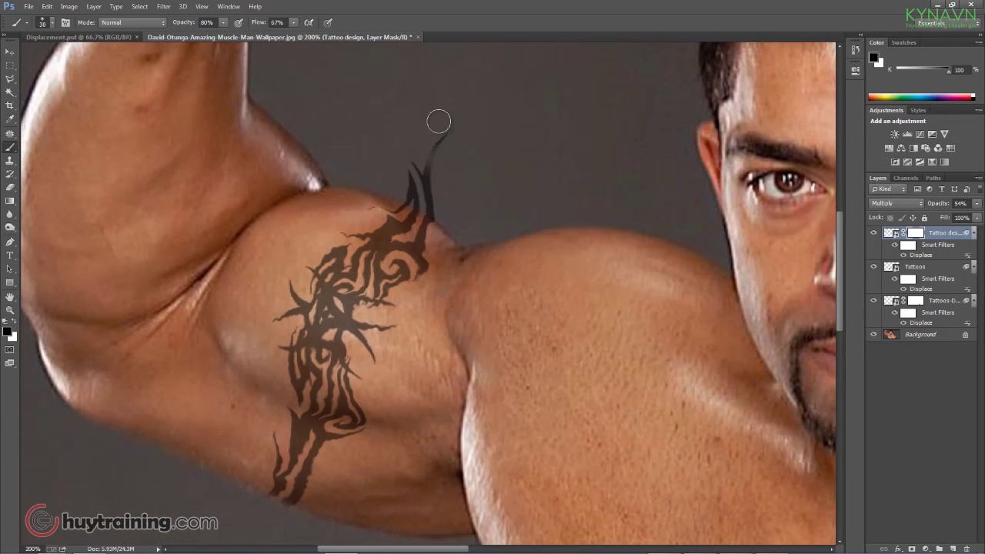
pyautogui.moveTo(442, 120); pyautogui.dragTo(429, 154)
pyautogui.moveTo(407, 161)
pyautogui.mouseDown()
pyautogui.moveTo(430, 184)
pyautogui.moveTo(404, 176)
pyautogui.moveTo(427, 197)
pyautogui.moveTo(405, 180)
pyautogui.moveTo(444, 209)
pyautogui.mouseUp()
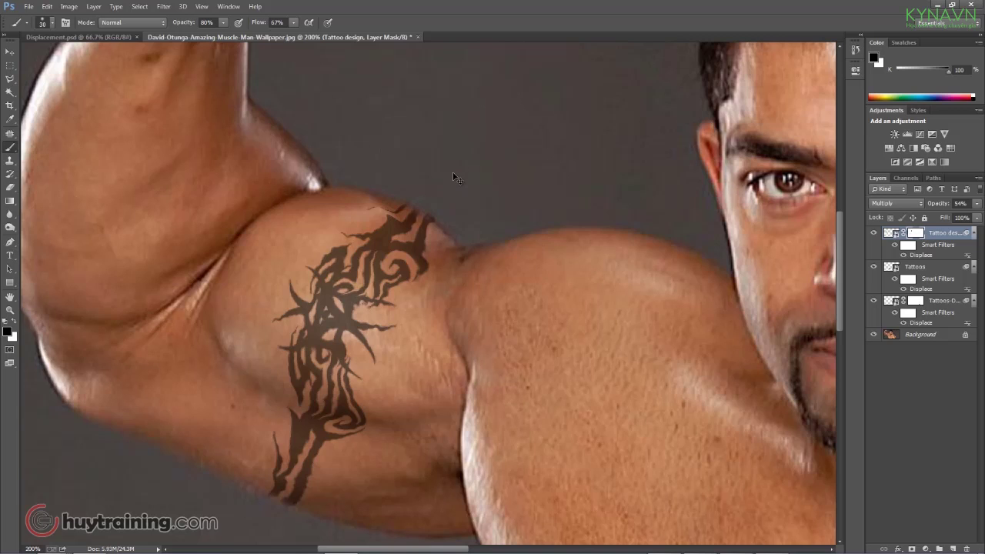
pyautogui.hotkey('ctrl', '0')
pyautogui.hotkey('ctrl', '-')
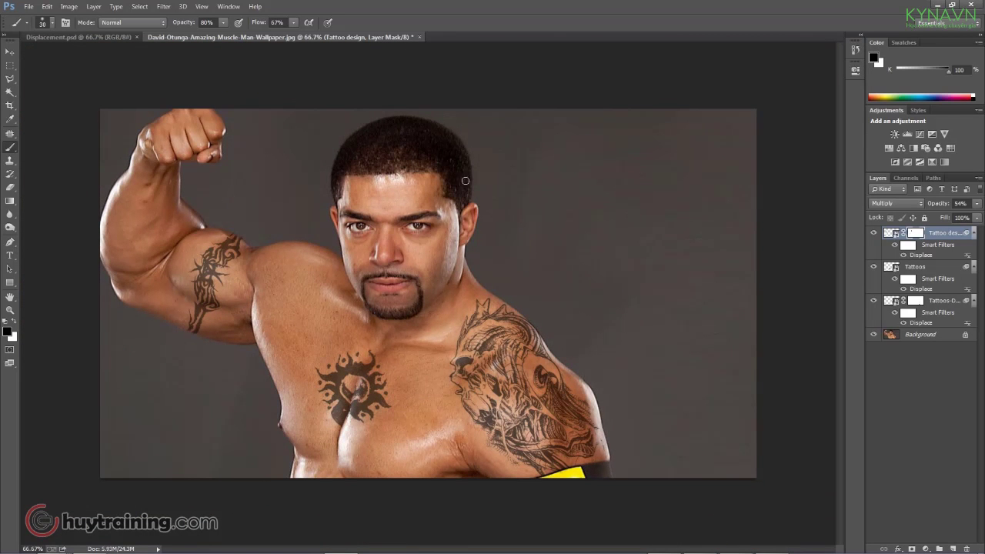